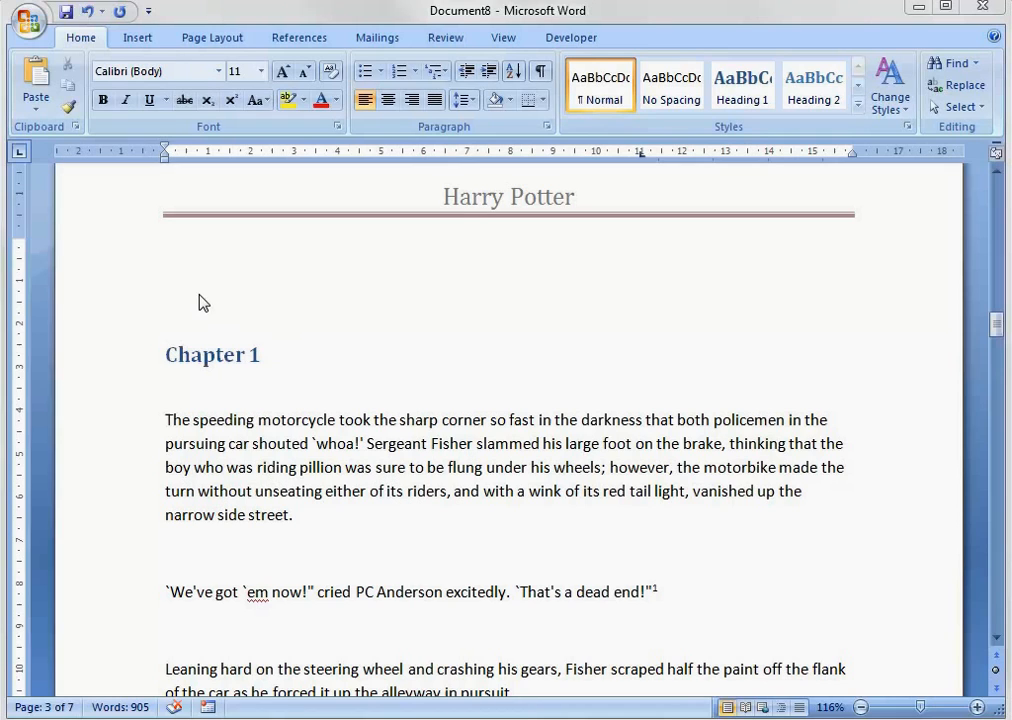
Insert a table with three columns and two rows in the blank space above the Chapter 1 heading
click(169, 279)
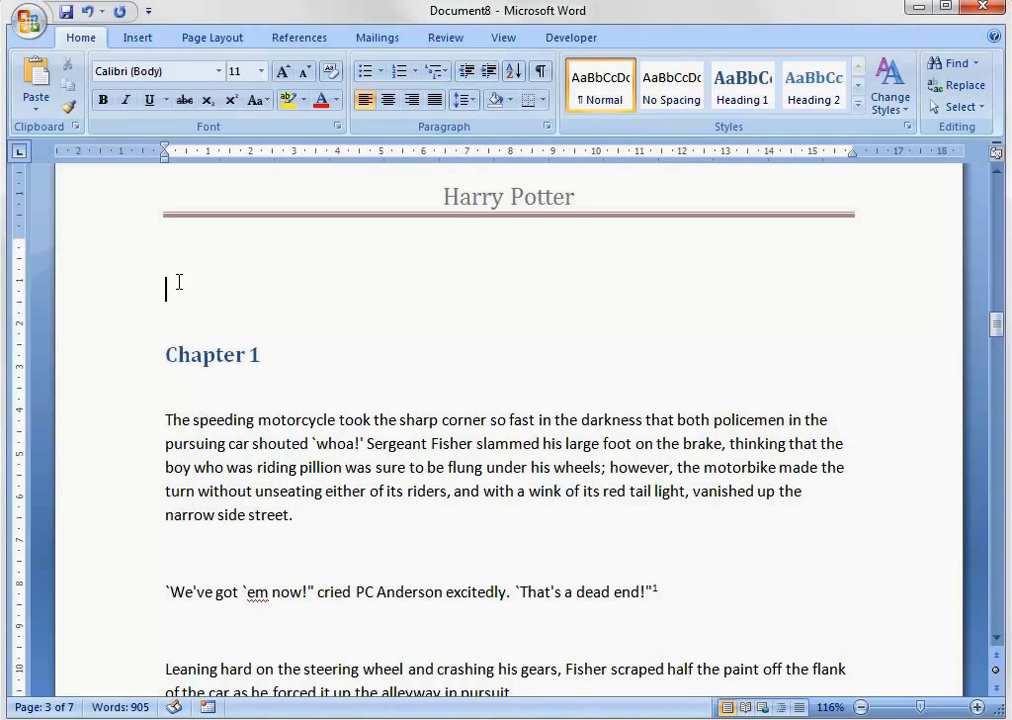
click(138, 37)
click(137, 85)
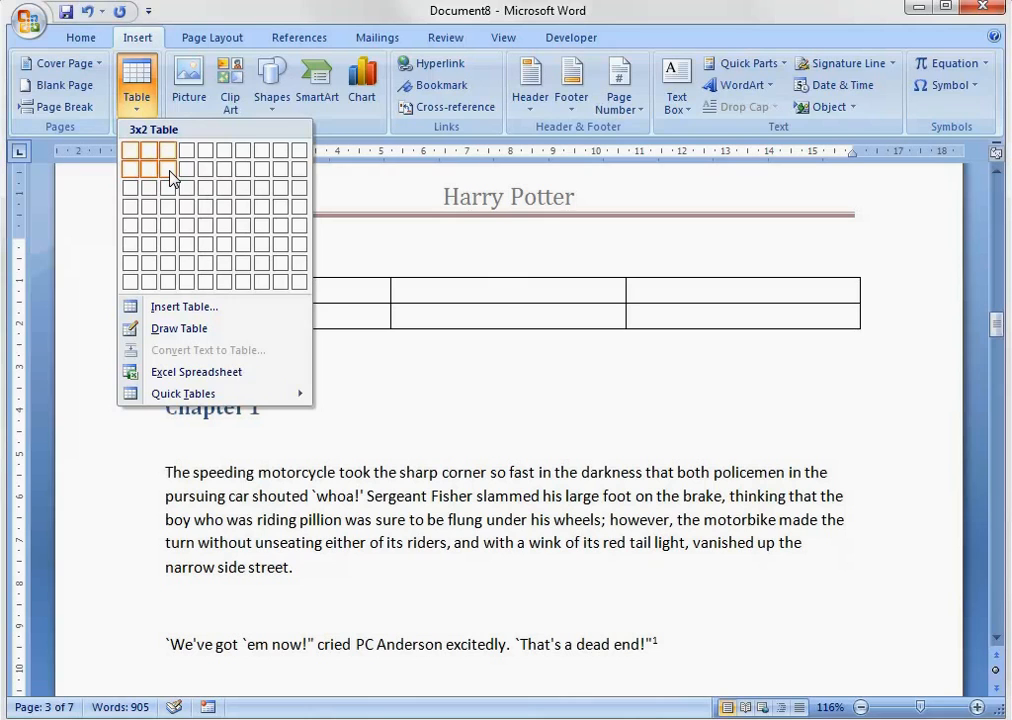
click(172, 178)
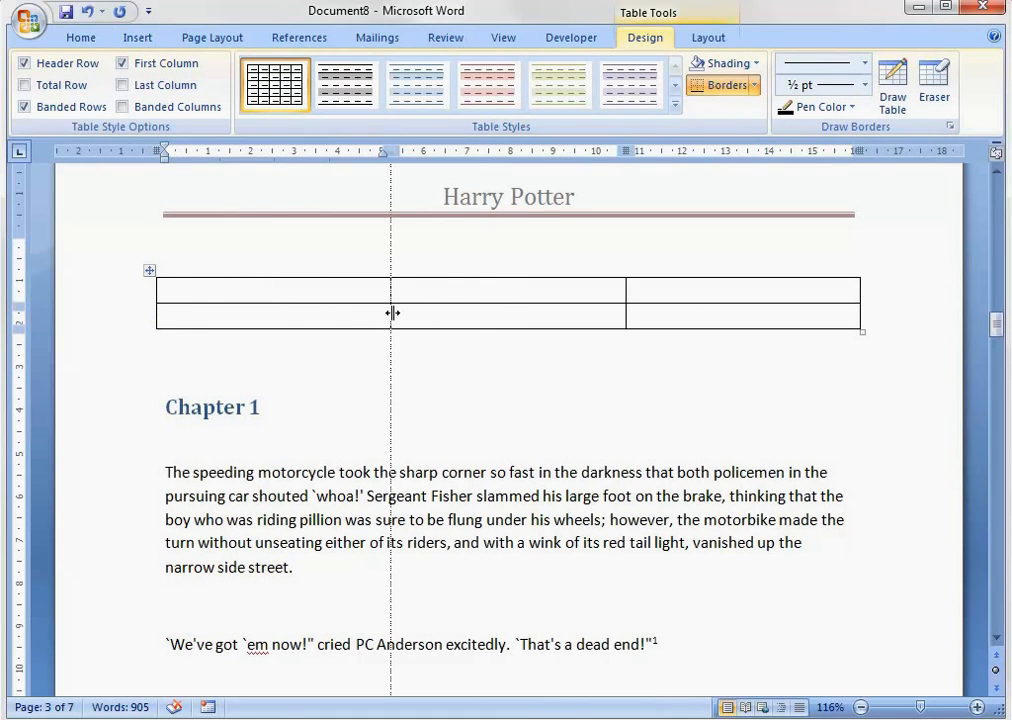
Widen the table's first column and narrow the middle column to a thin gap, making the third column about 7.6 cm wide
drag(391, 313, 499, 300)
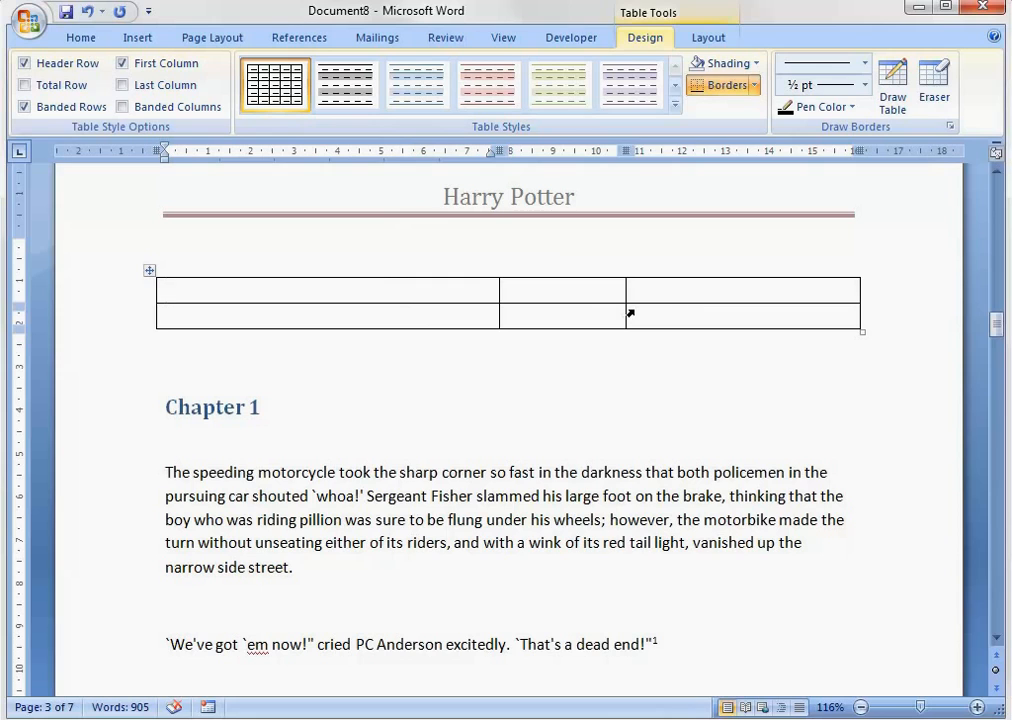
mouse_move(623, 310)
mouse_down()
mouse_move(612, 307)
mouse_move(626, 307)
mouse_up()
drag(857, 288, 865, 287)
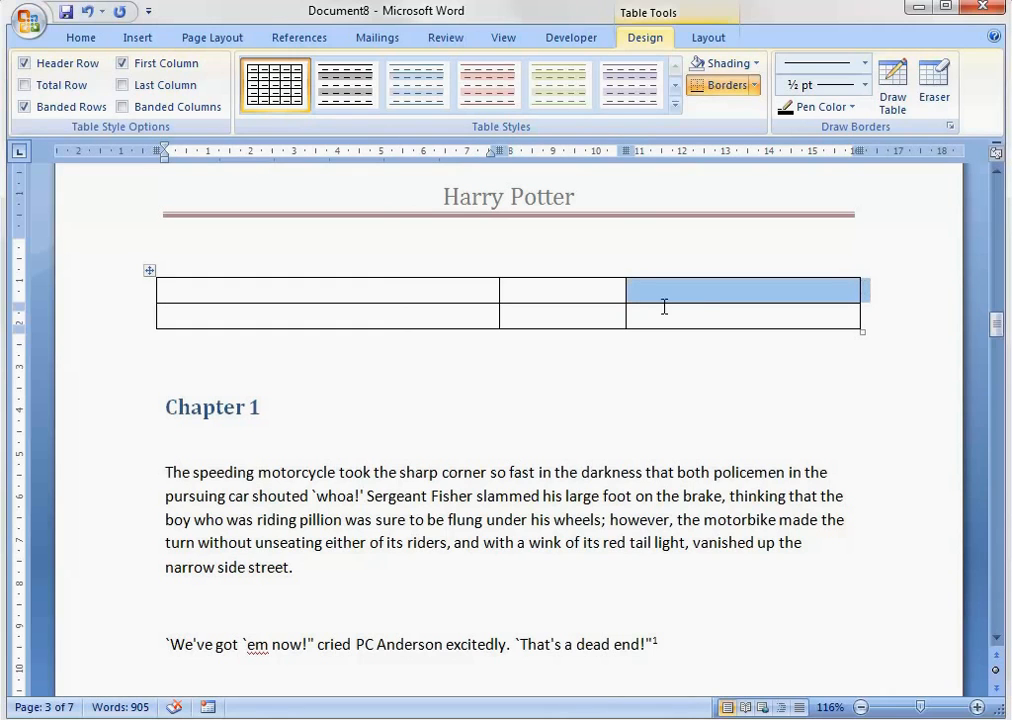
drag(622, 290, 574, 288)
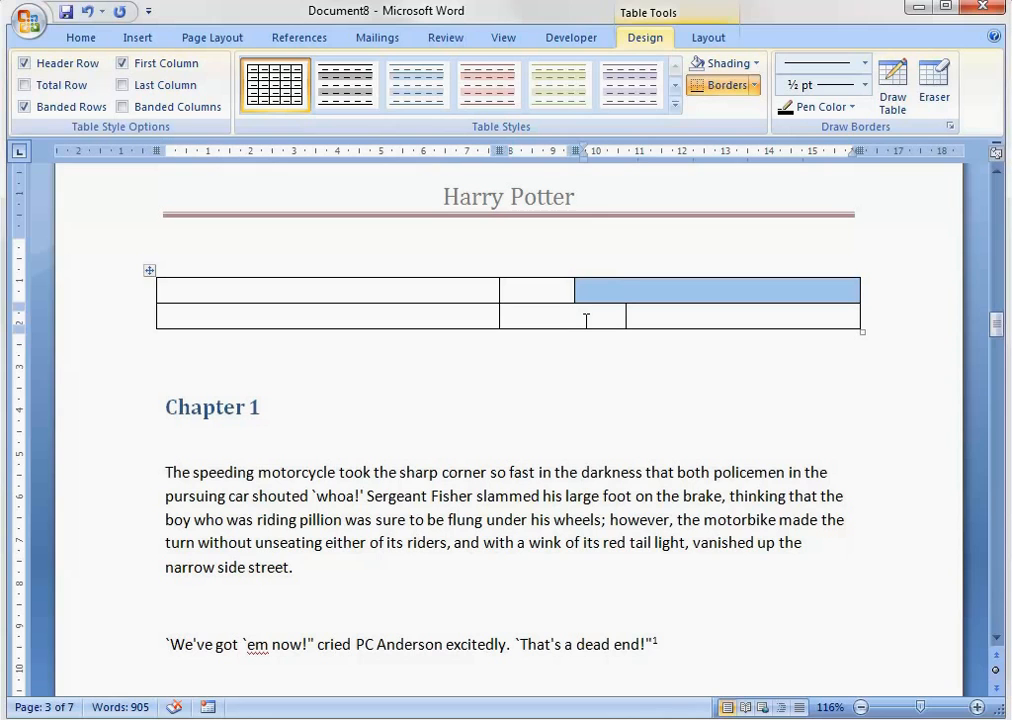
key(ctrl+z)
drag(626, 314, 536, 305)
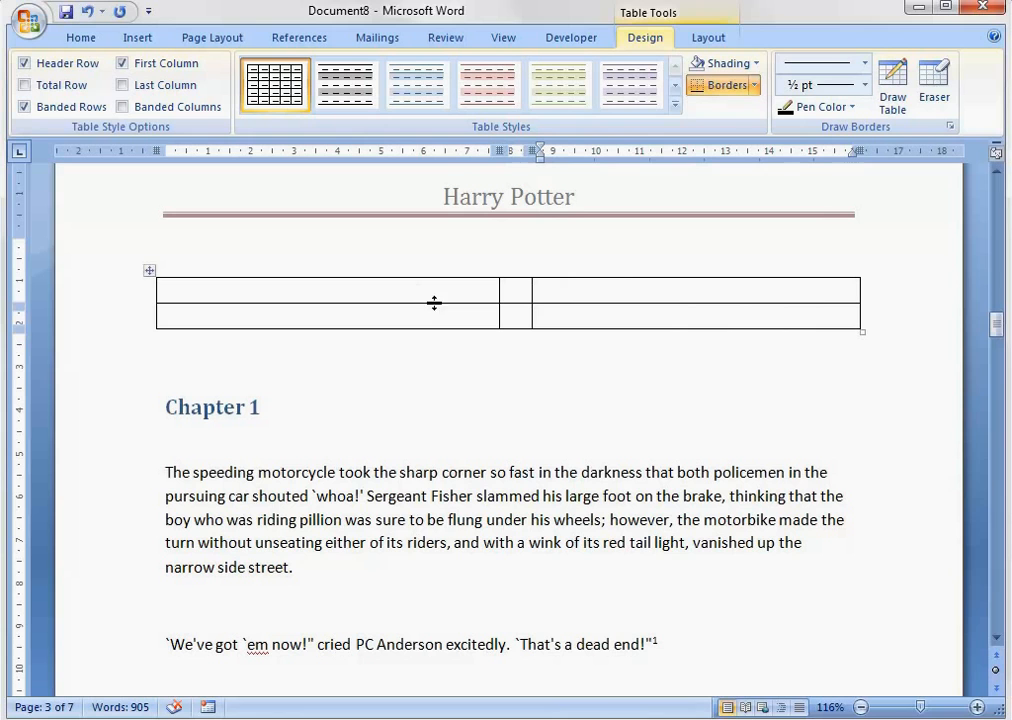
Move the "The speeding motorcycle" paragraph into the second row's first cell and the Chapter 1 heading into the cell above it
drag(340, 571, 138, 463)
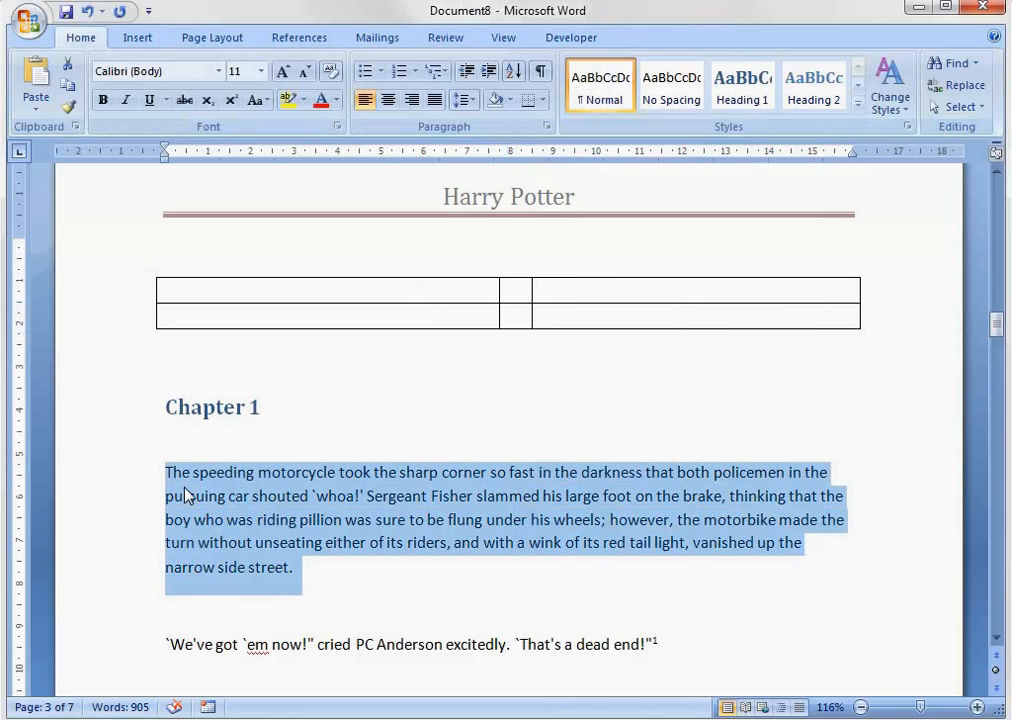
drag(187, 495, 163, 304)
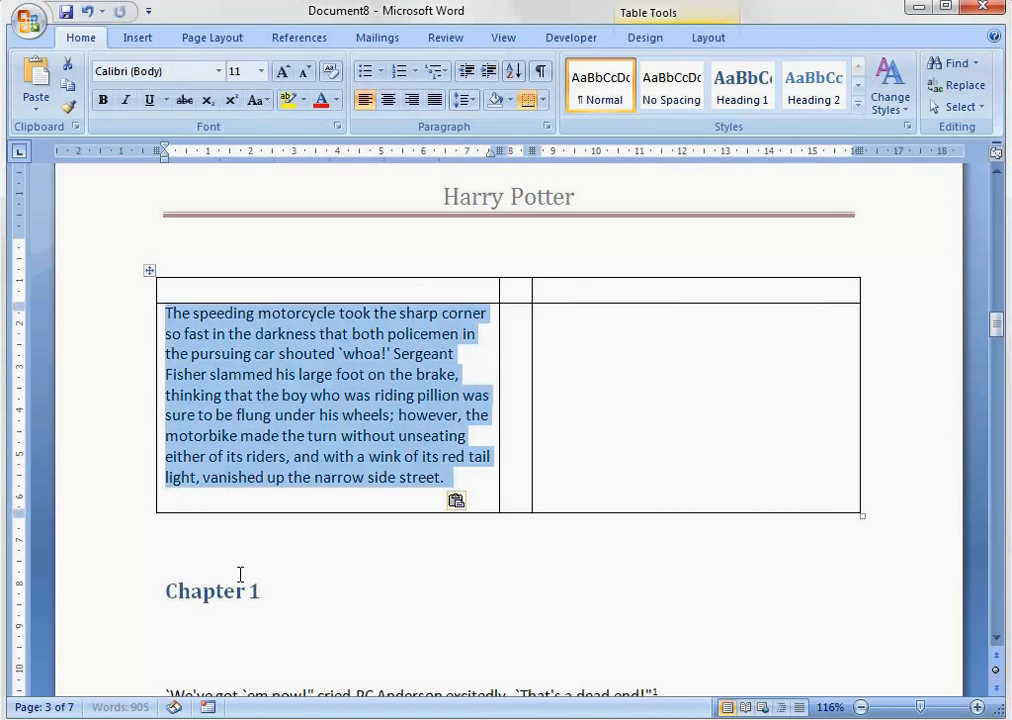
click(280, 588)
drag(280, 588, 189, 294)
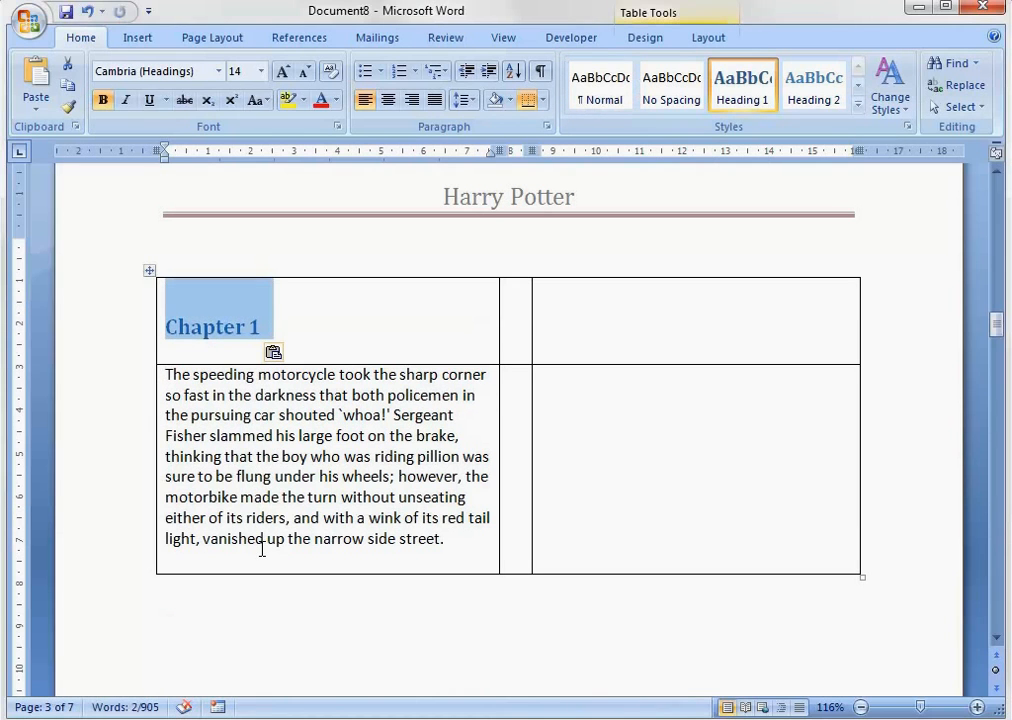
Merge the three cells of the table's first row into one heading cell
drag(606, 318, 707, 377)
drag(495, 377, 398, 327)
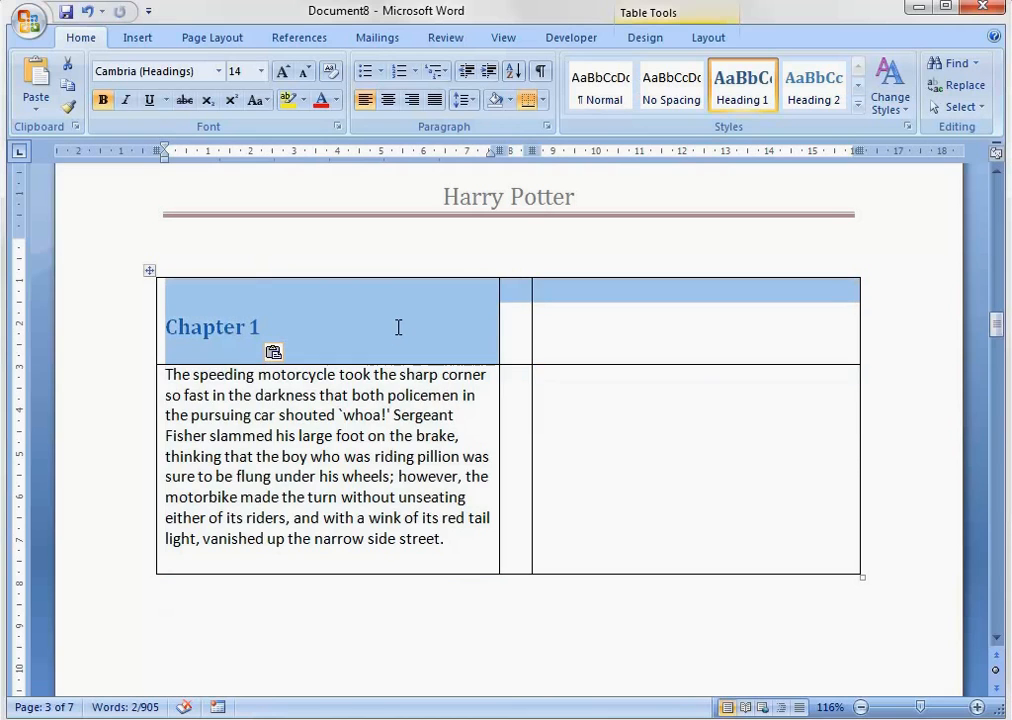
click(716, 339)
drag(251, 320, 730, 334)
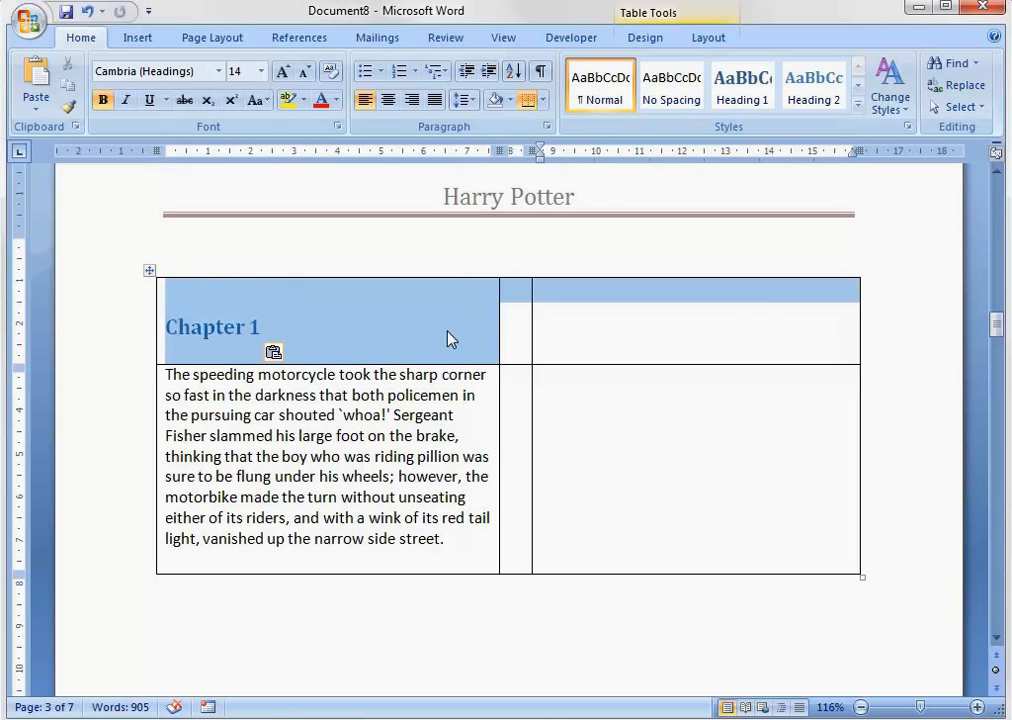
click(706, 42)
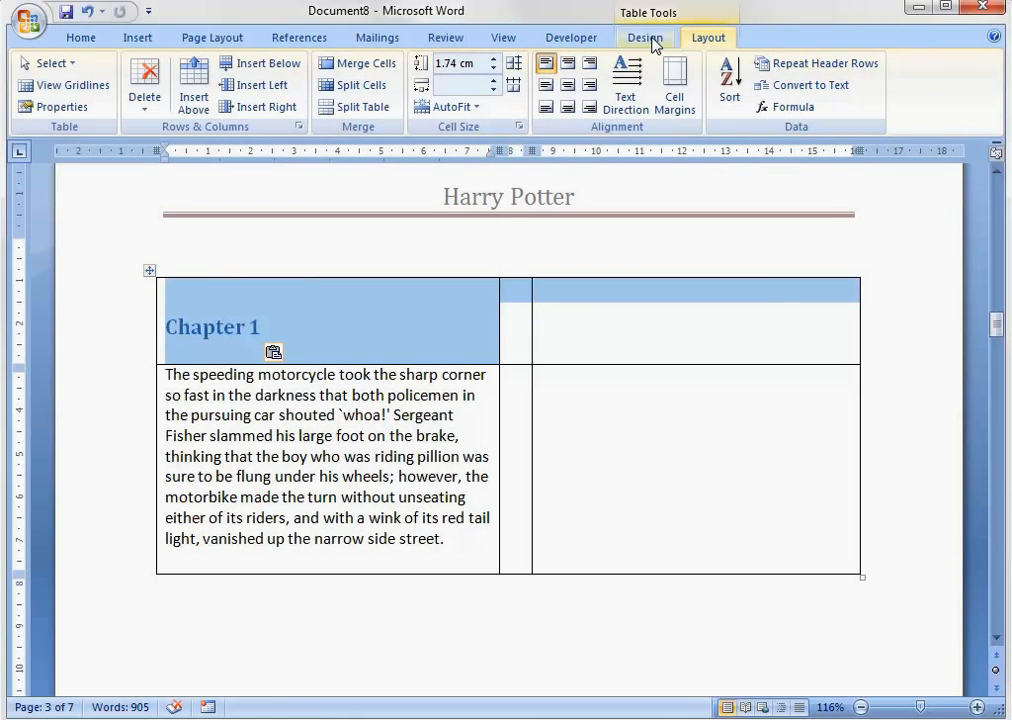
click(652, 42)
click(716, 40)
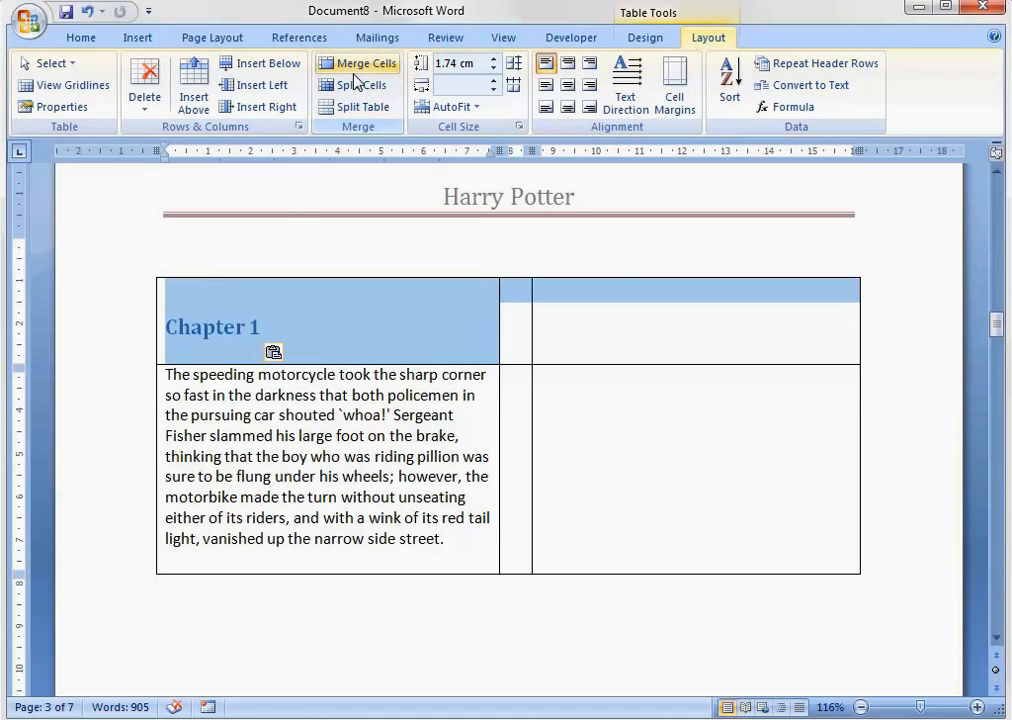
right_click(418, 330)
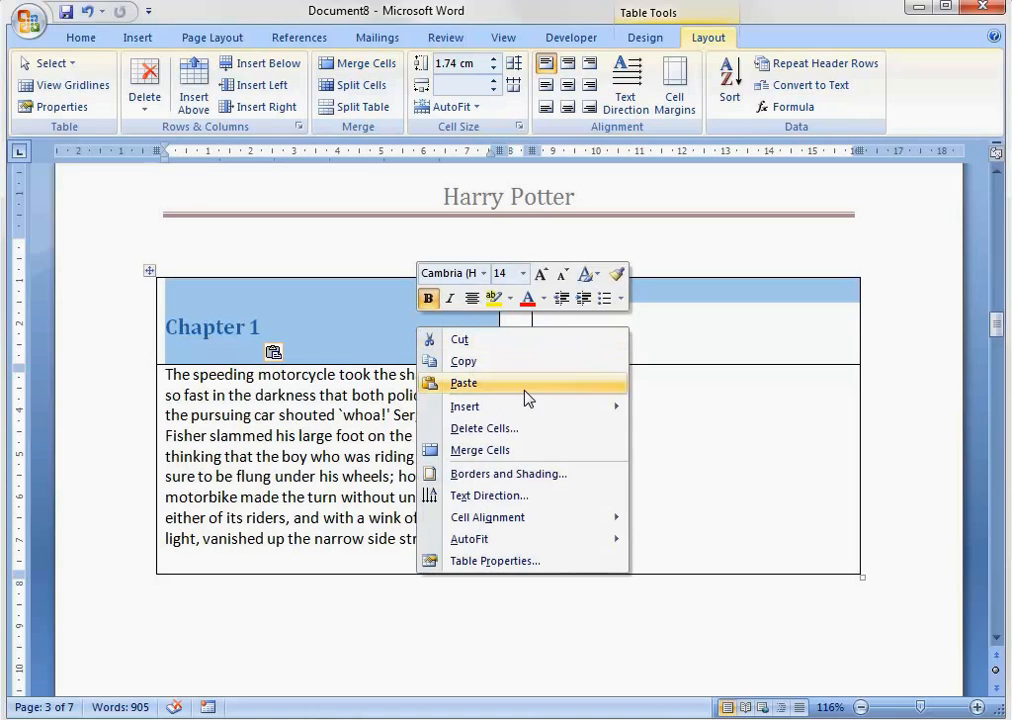
click(557, 459)
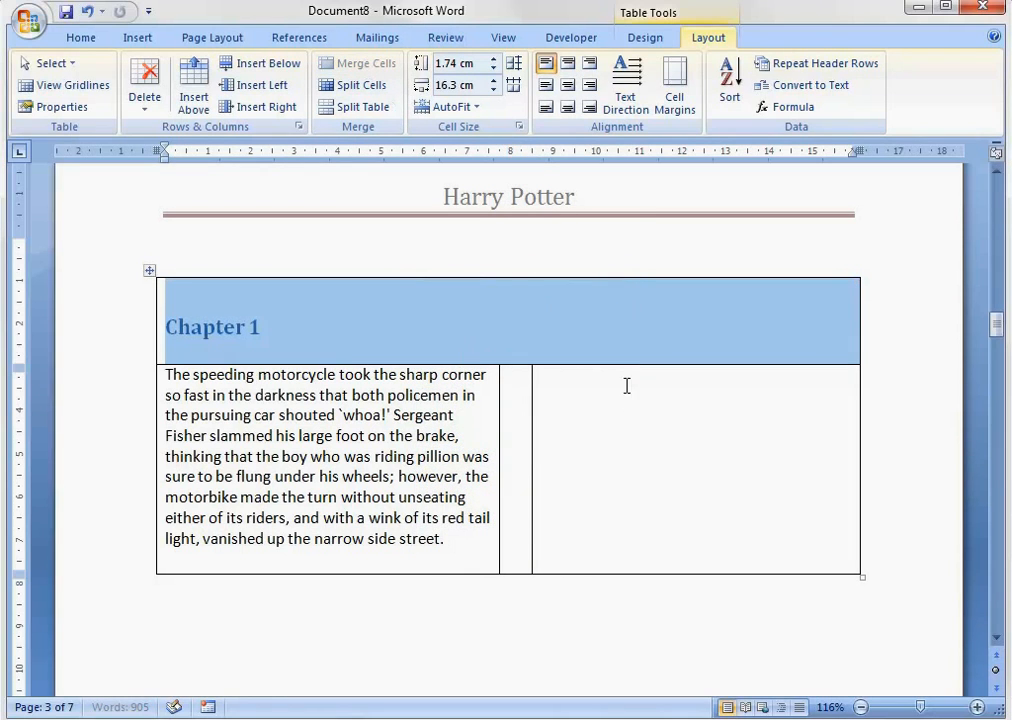
Apply the blue table style with banded shading and horizontal lines to the whole table
click(626, 384)
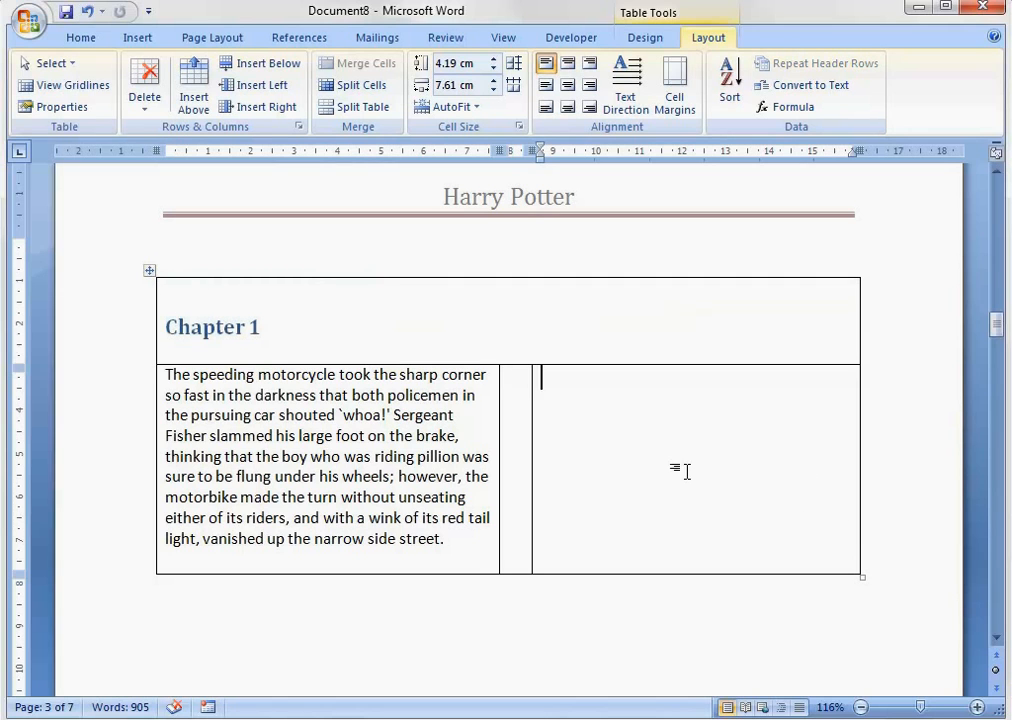
drag(682, 472, 219, 298)
click(720, 500)
drag(720, 500, 390, 321)
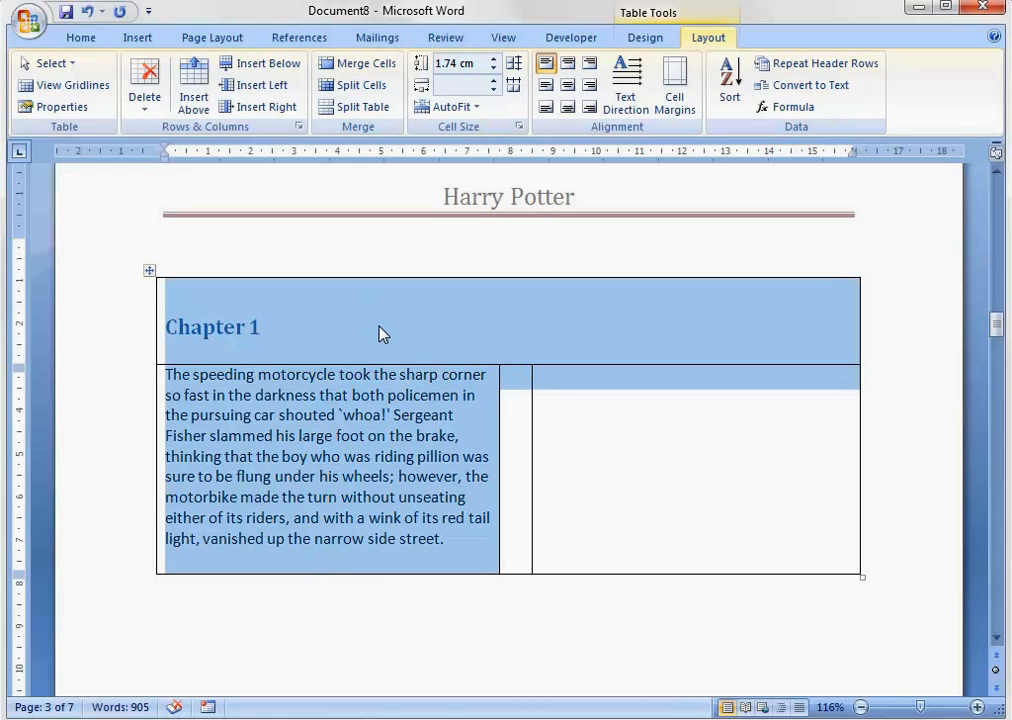
click(648, 40)
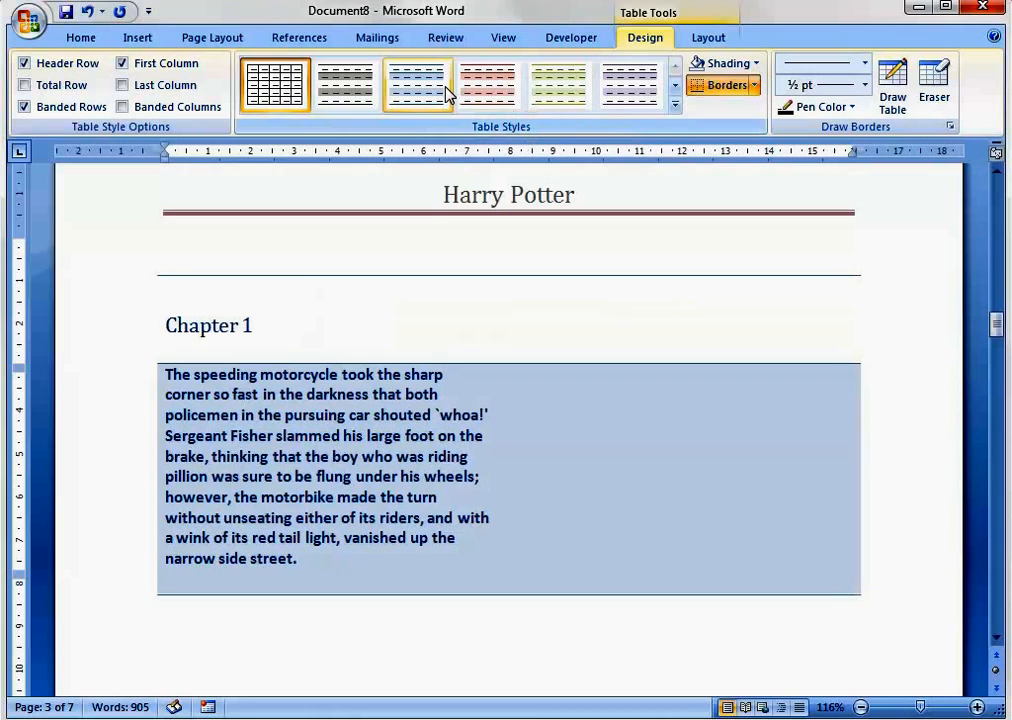
click(444, 96)
Try a blue 1 pt box page border on the whole document
drag(586, 543, 169, 350)
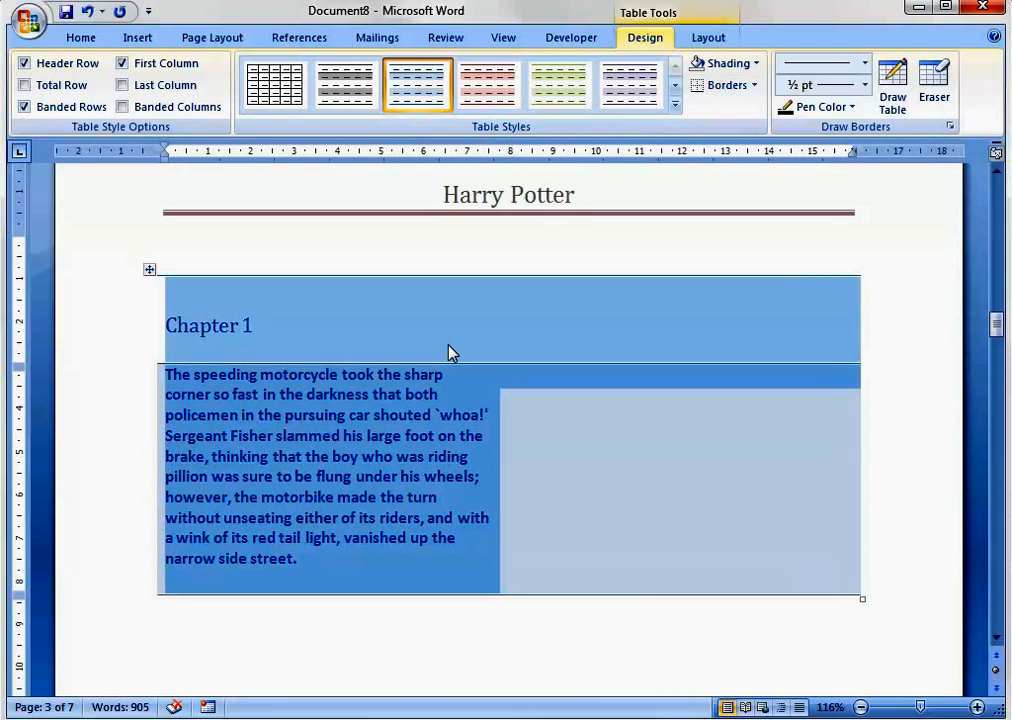
right_click(450, 352)
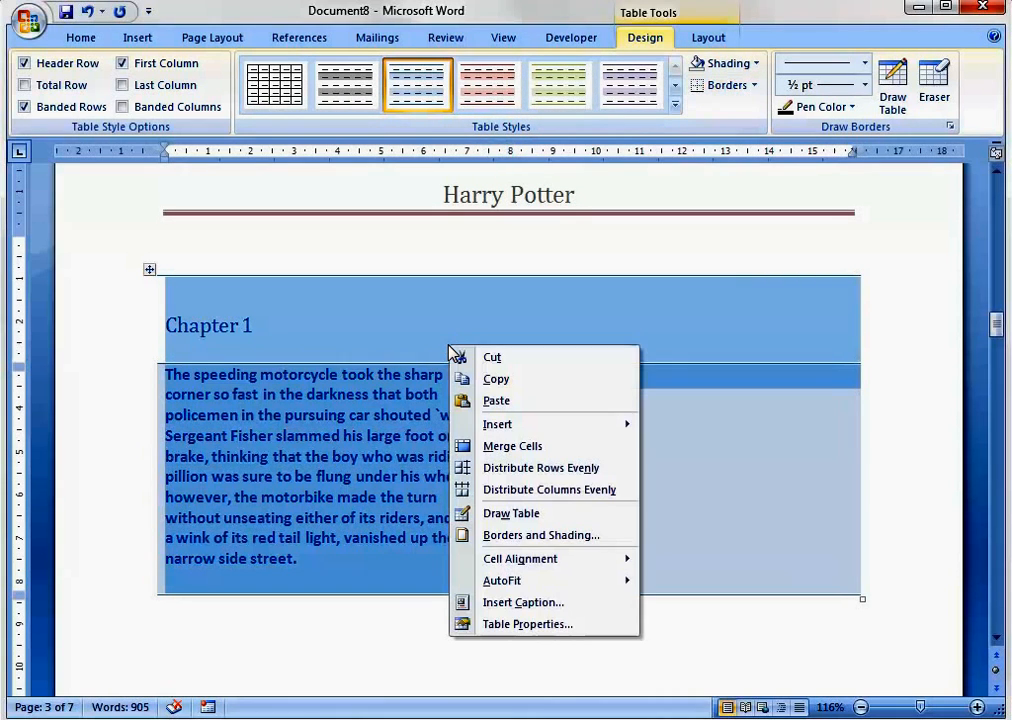
click(578, 538)
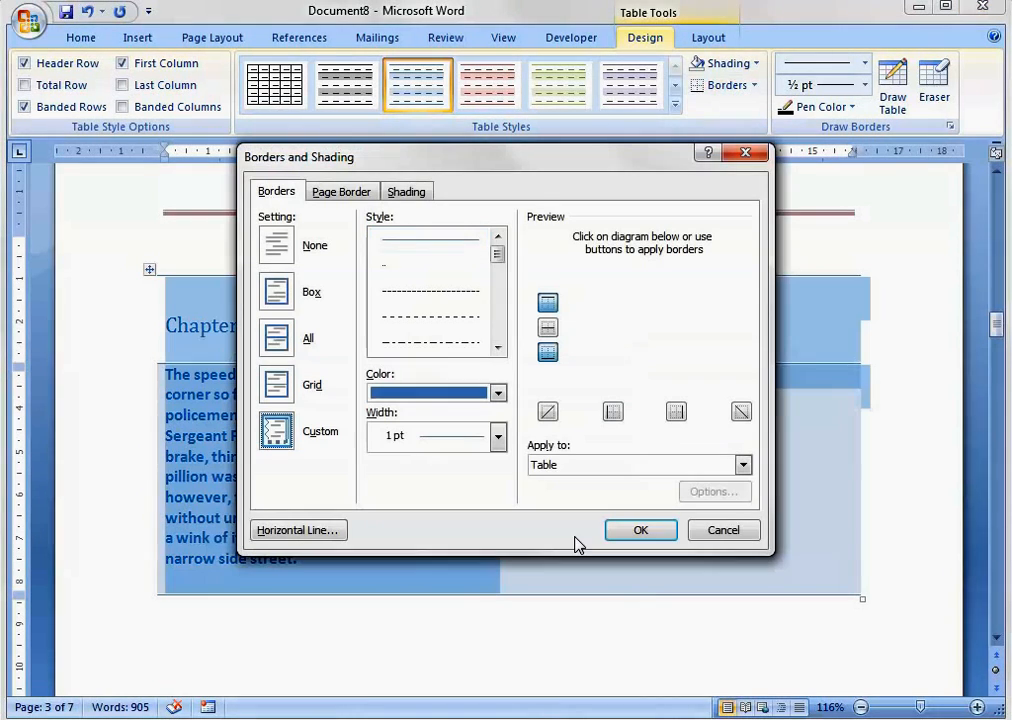
click(333, 193)
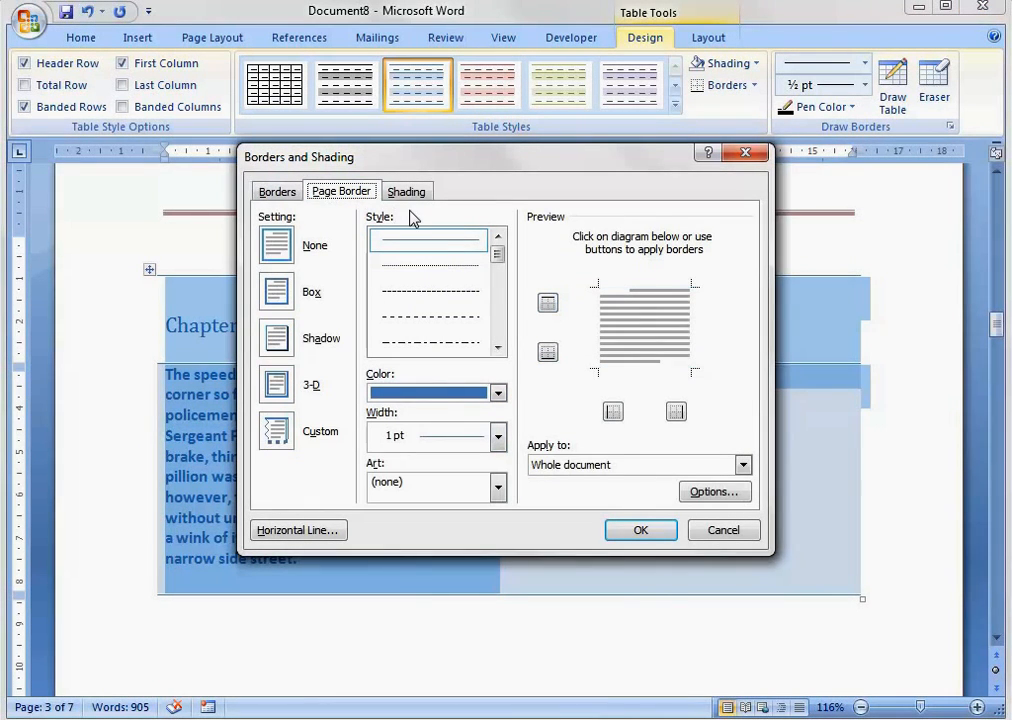
click(274, 292)
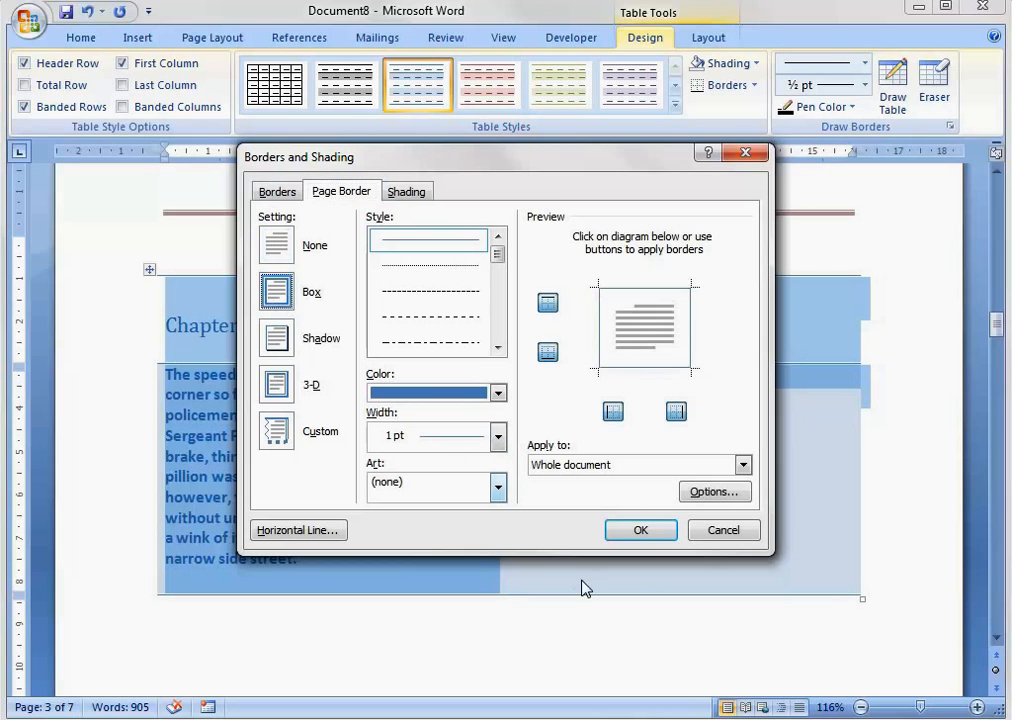
click(640, 530)
click(652, 644)
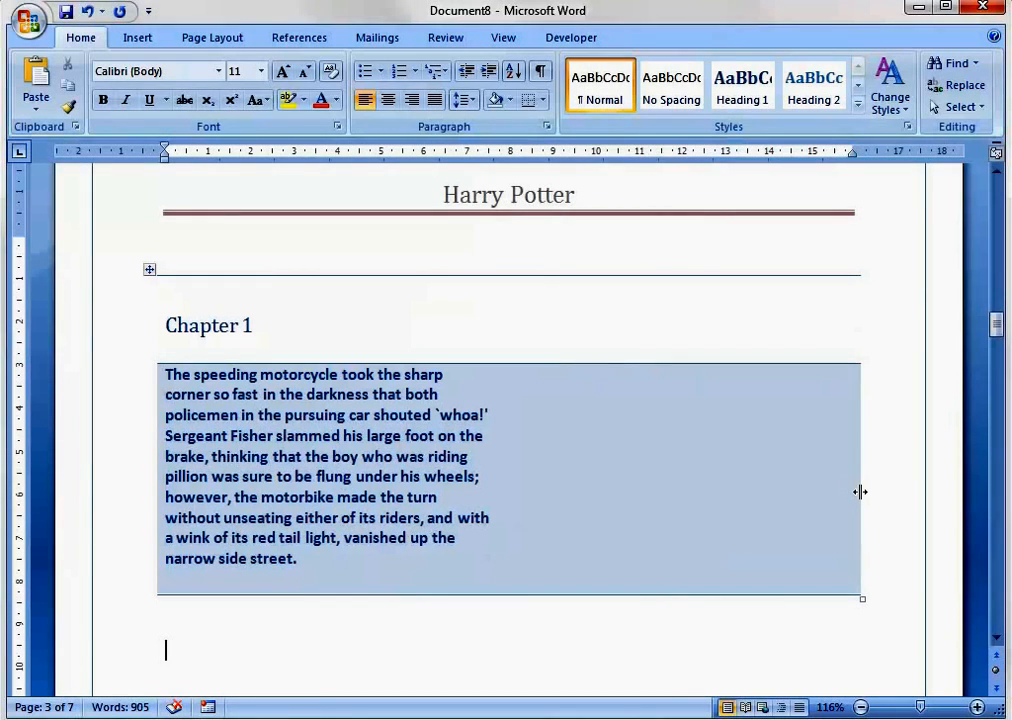
click(855, 492)
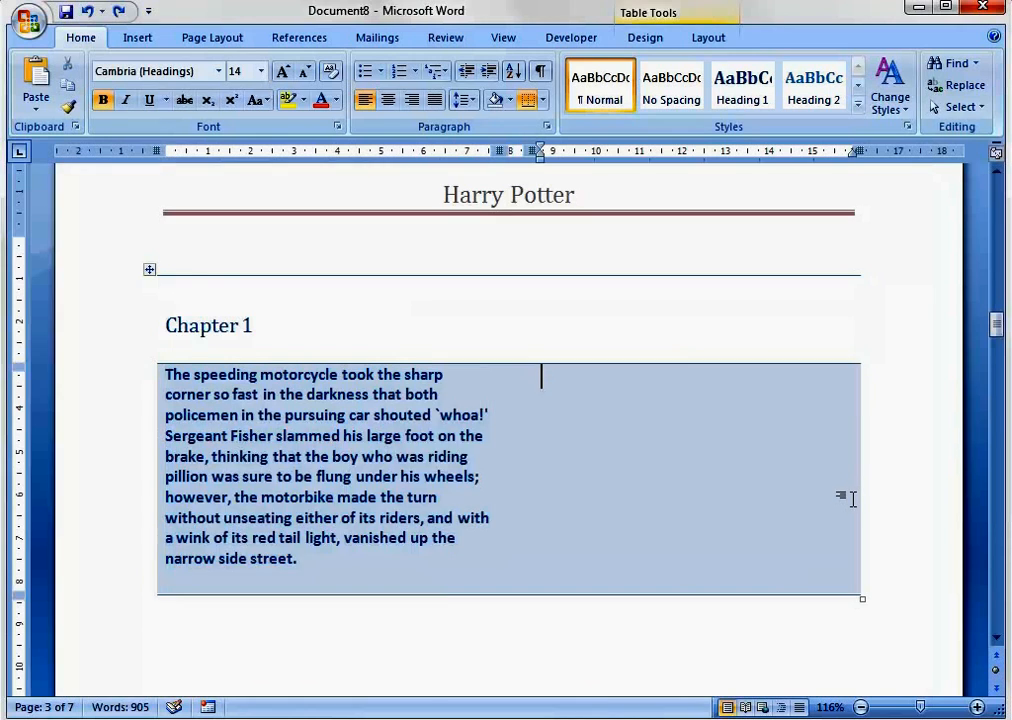
Move the "We've got 'em now!" paragraph from below the table into the second row's last cell
scroll(852, 497, down, 3)
drag(763, 509, 626, 276)
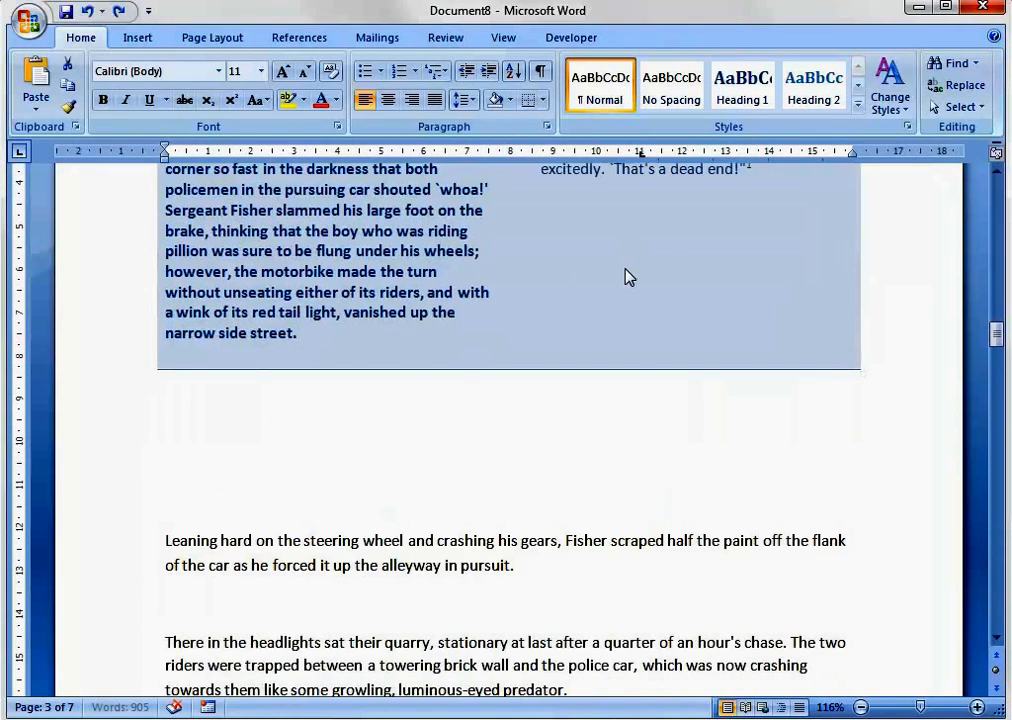
scroll(626, 402, up, 3)
click(603, 443)
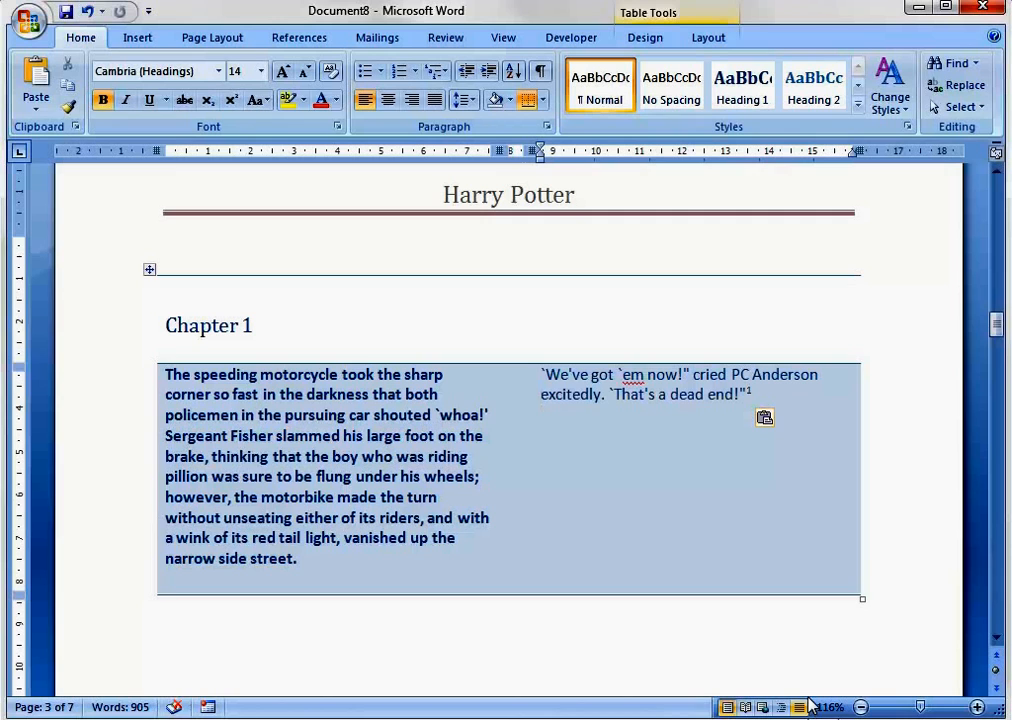
Insert a new row below the table's paragraph row
click(131, 508)
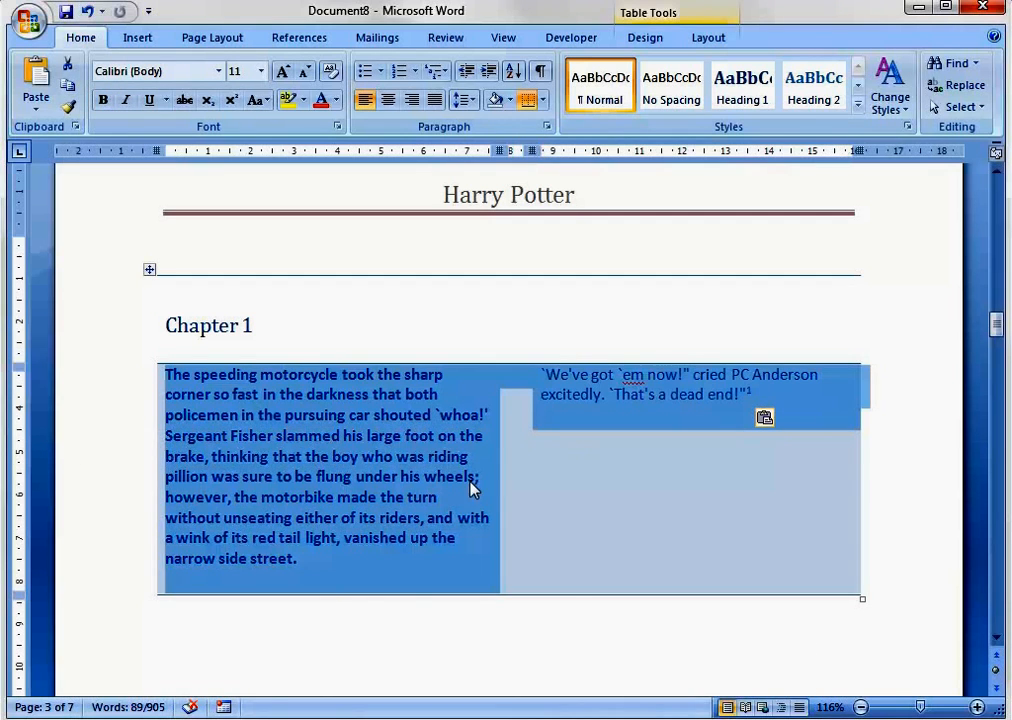
right_click(210, 492)
mouse_move(317, 574)
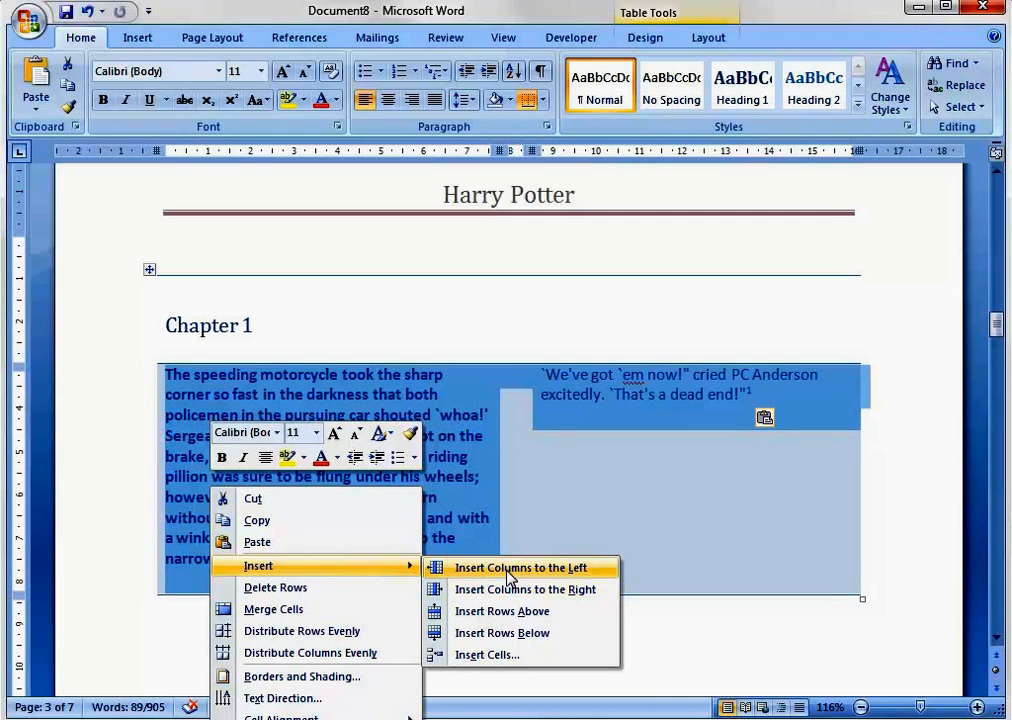
click(514, 634)
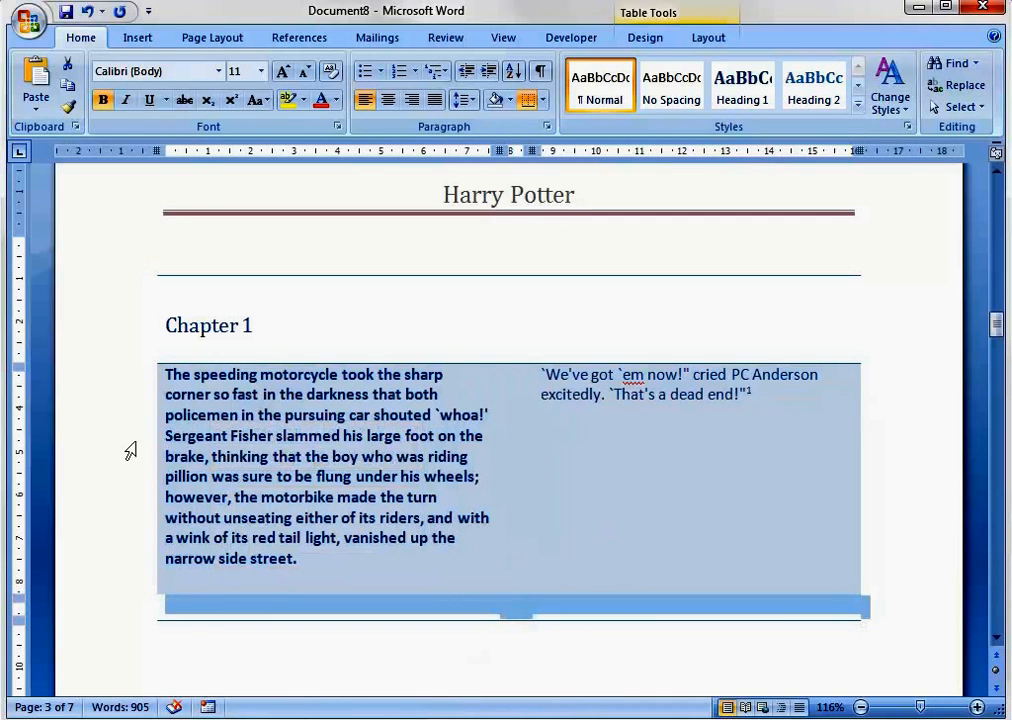
Distribute the paragraph row and the empty row beneath it evenly in height
drag(117, 442, 154, 640)
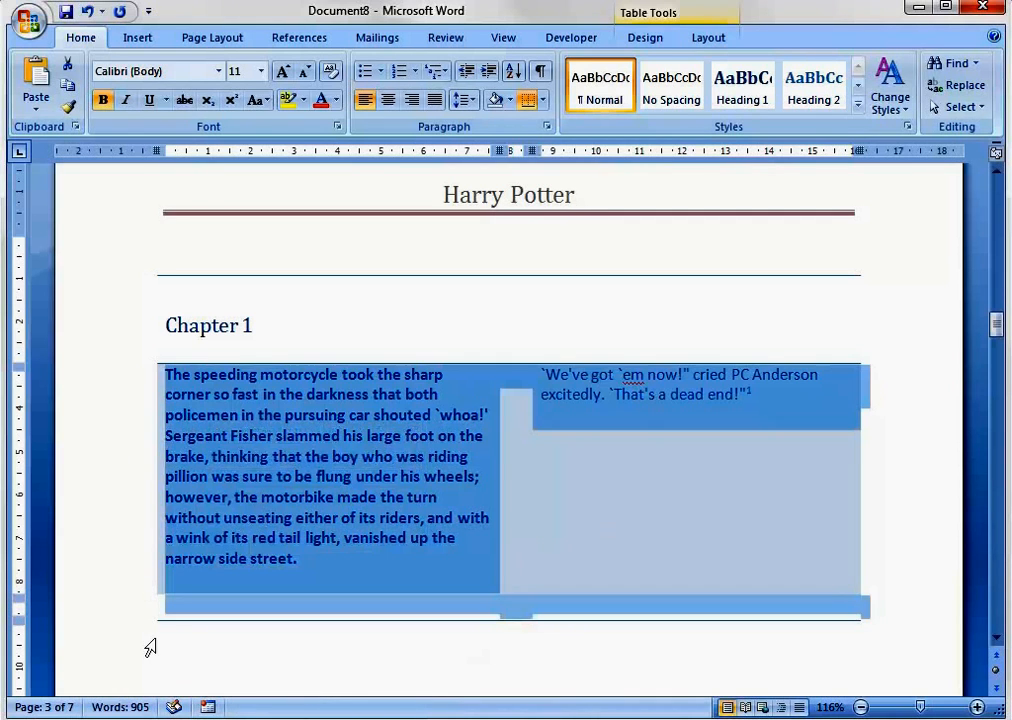
right_click(291, 518)
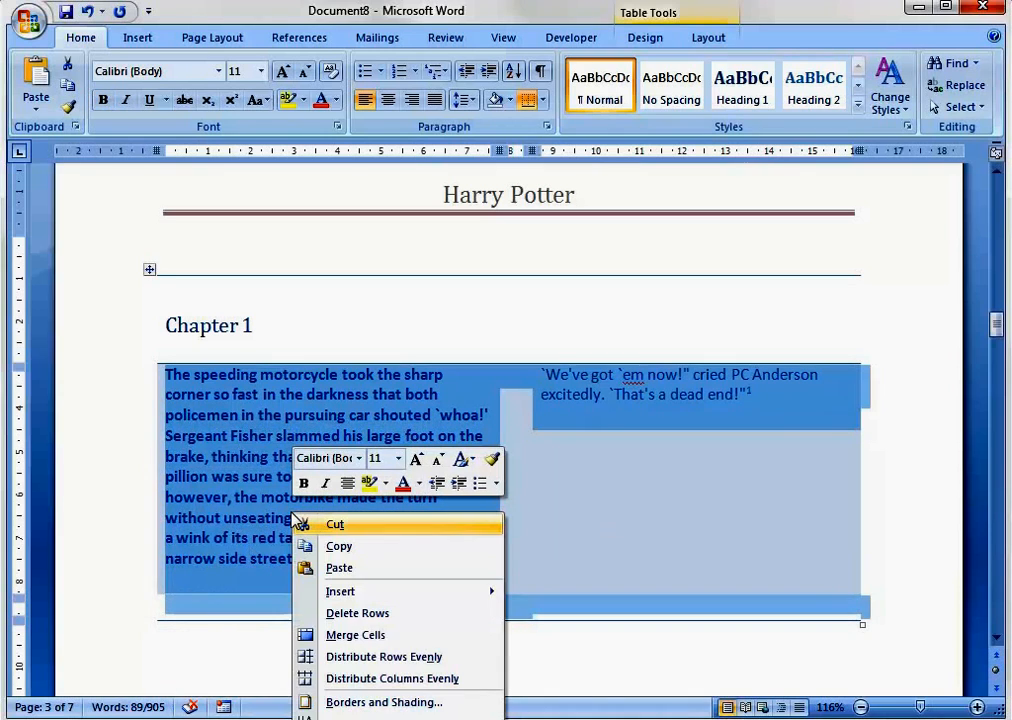
click(451, 658)
Try distributing the columns of the two selected rows evenly
right_click(261, 466)
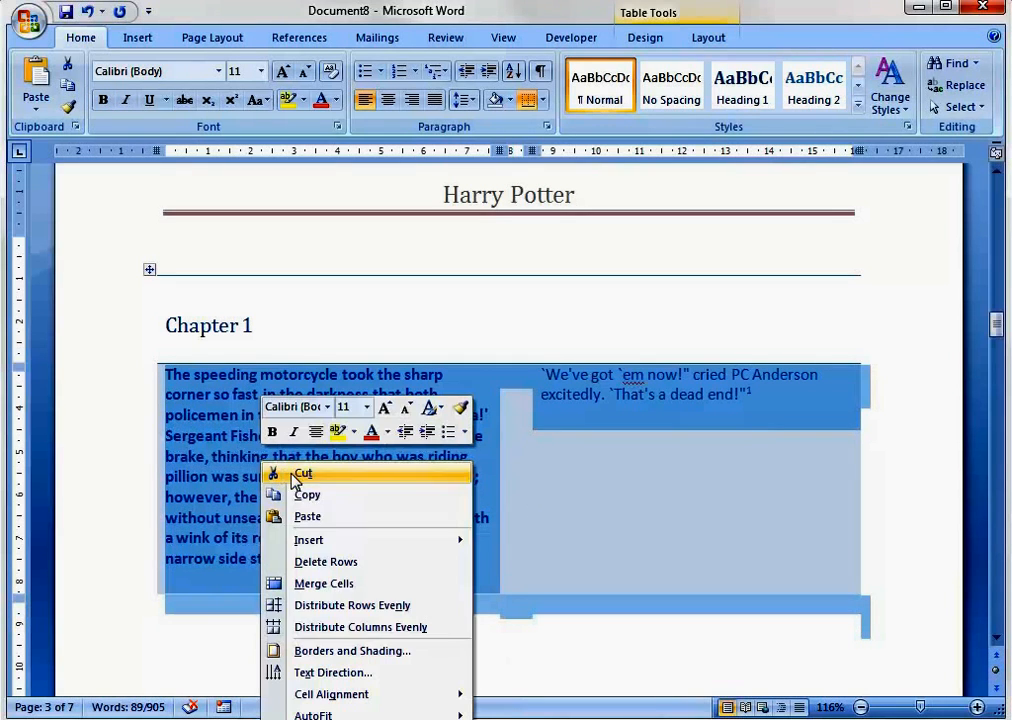
click(398, 628)
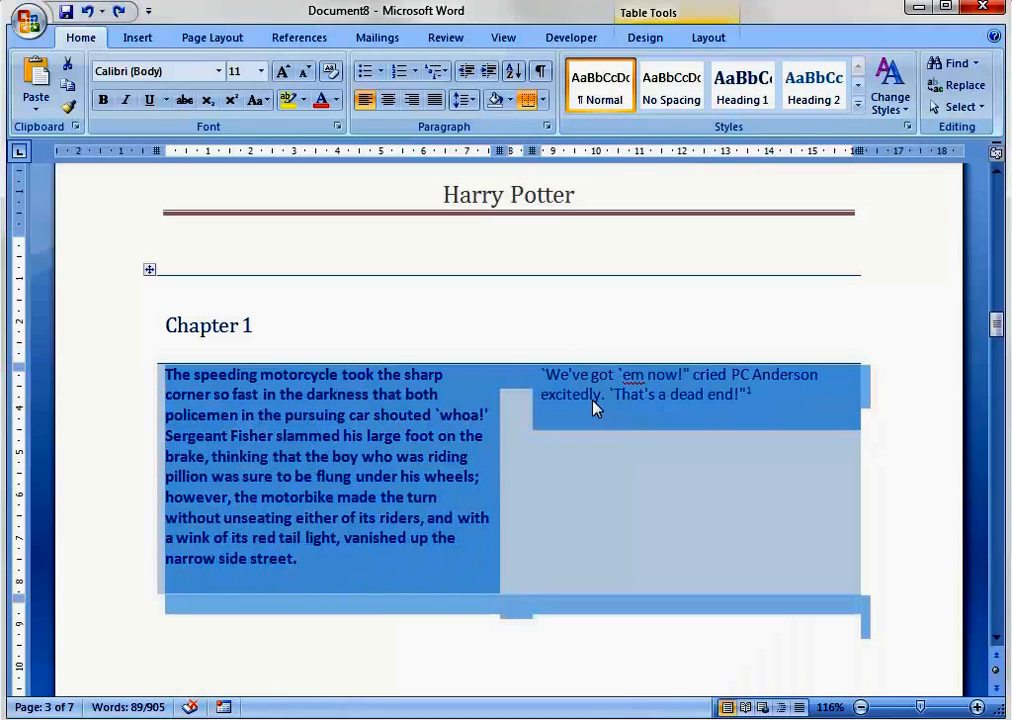
Widen the empty middle cell of the paragraph row by shifting its border with the "We've got `em now!" cell
drag(556, 454, 540, 417)
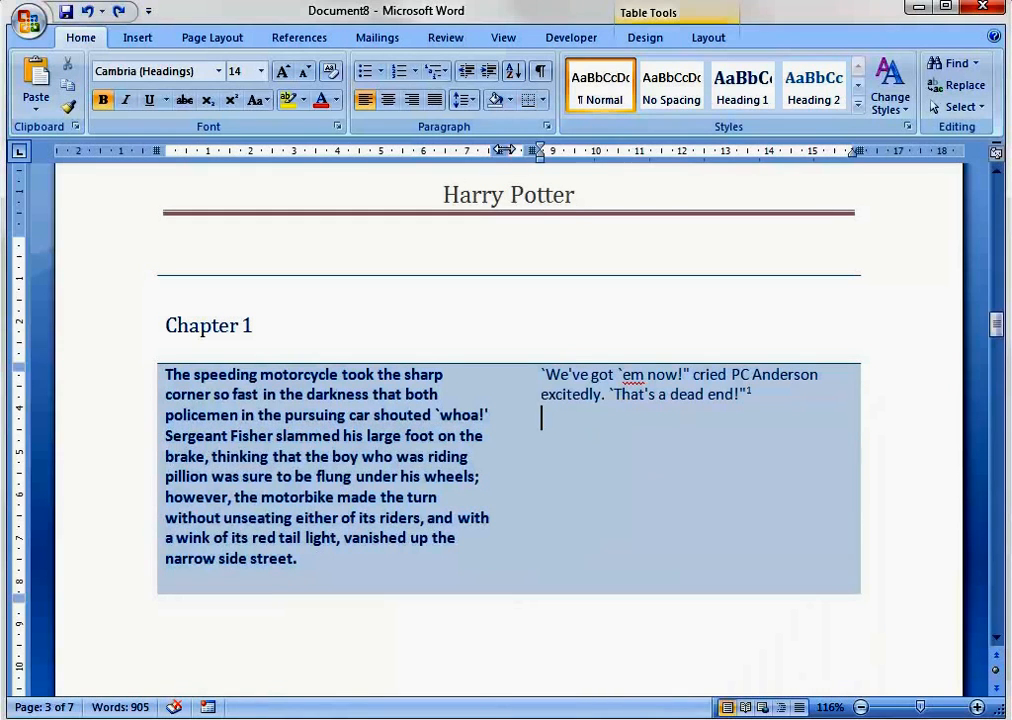
mouse_move(534, 152)
mouse_down()
mouse_move(577, 153)
mouse_move(540, 153)
mouse_up()
drag(895, 484, 12, 427)
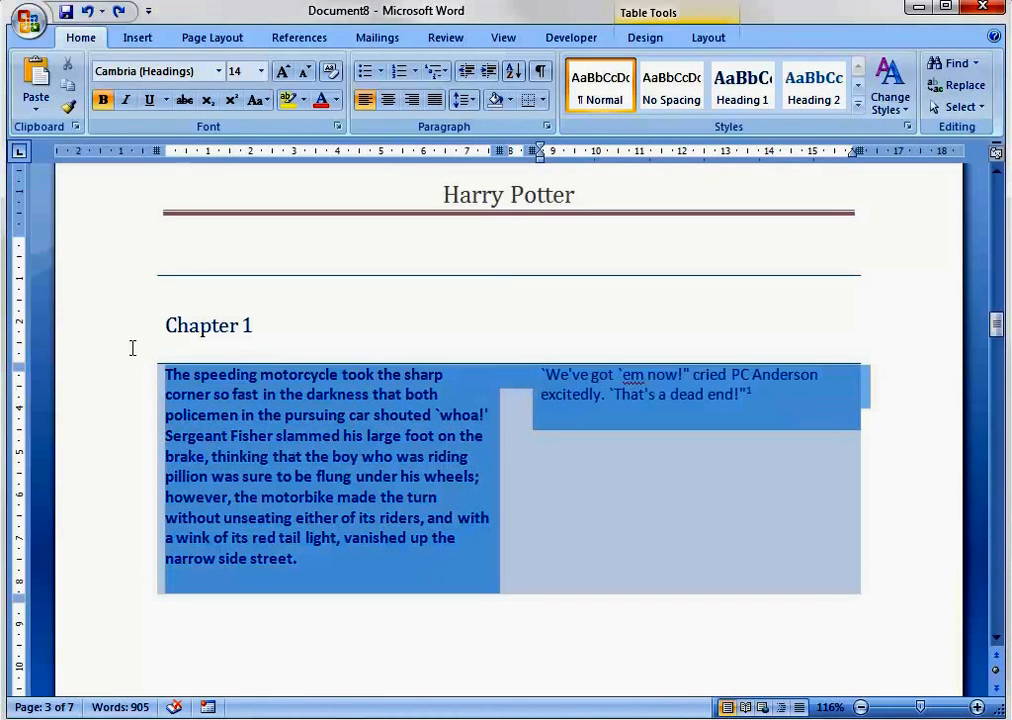
mouse_move(525, 151)
mouse_down()
mouse_move(619, 151)
mouse_move(533, 151)
mouse_up()
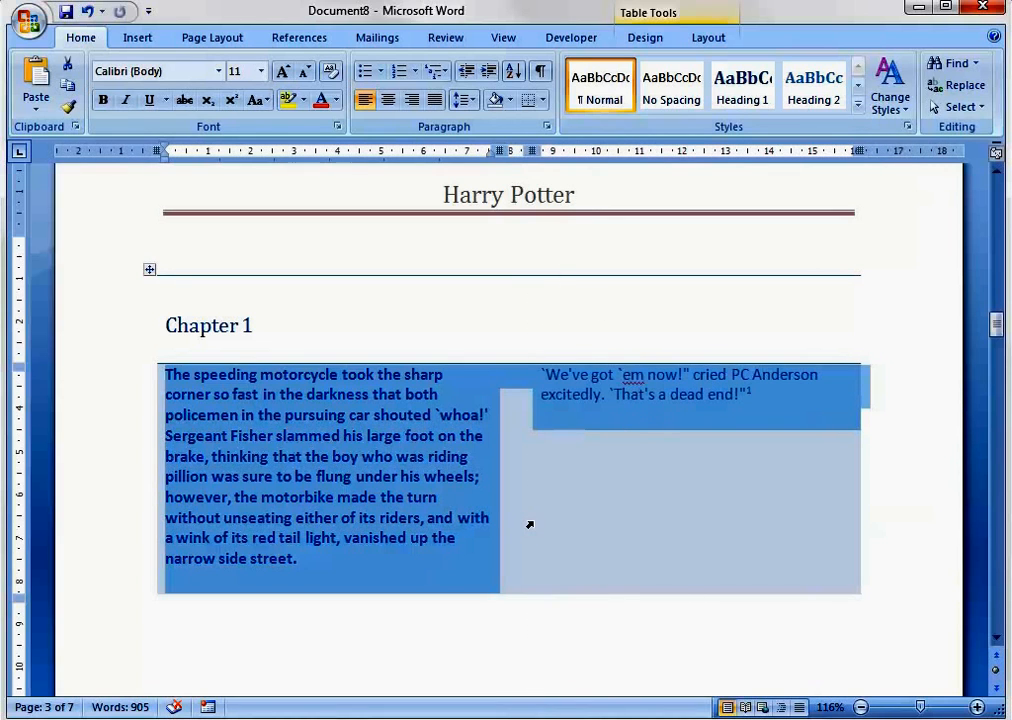
mouse_move(532, 521)
mouse_down()
mouse_move(696, 508)
mouse_move(619, 508)
mouse_up()
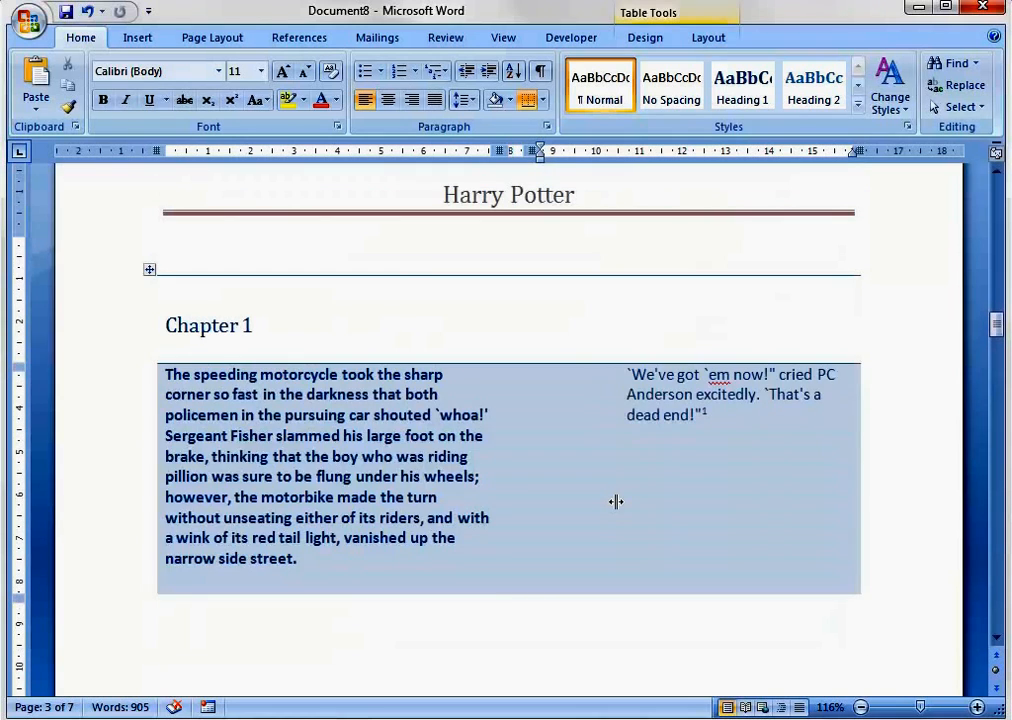
Undo all the table work, including the table's insertion, and the tab removal before "That's a dead end!"
key(ctrl+z)
key(ctrl+z)
key(ctrl+z)
key(ctrl+z)
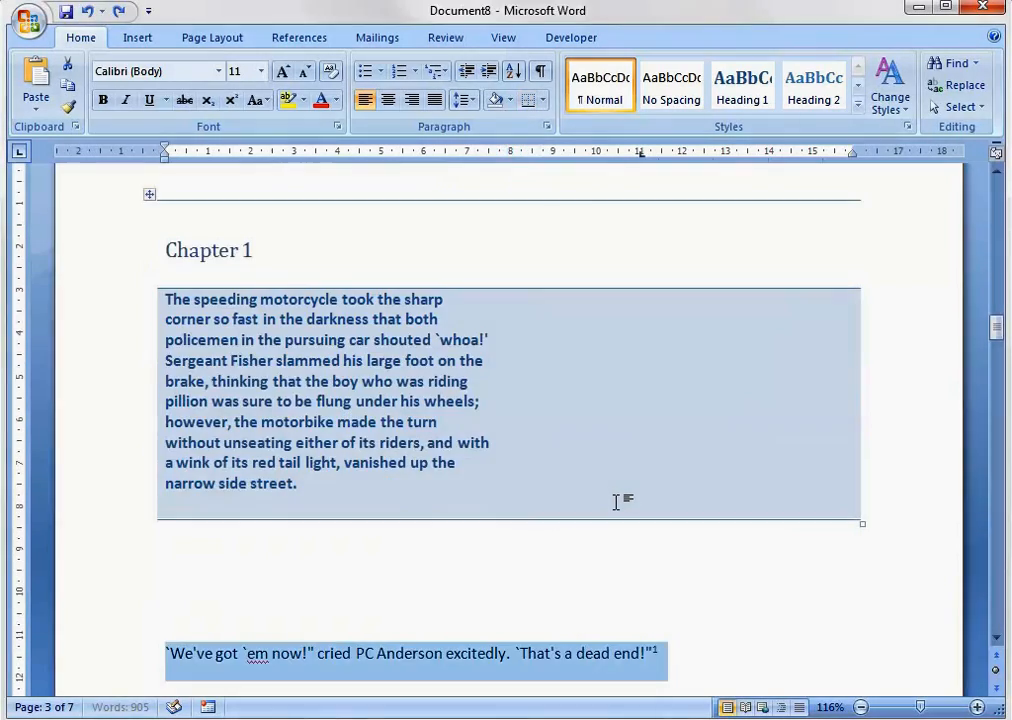
key(ctrl+z)
key(ctrl+z)
key(ctrl+z)
key(ctrl+z)
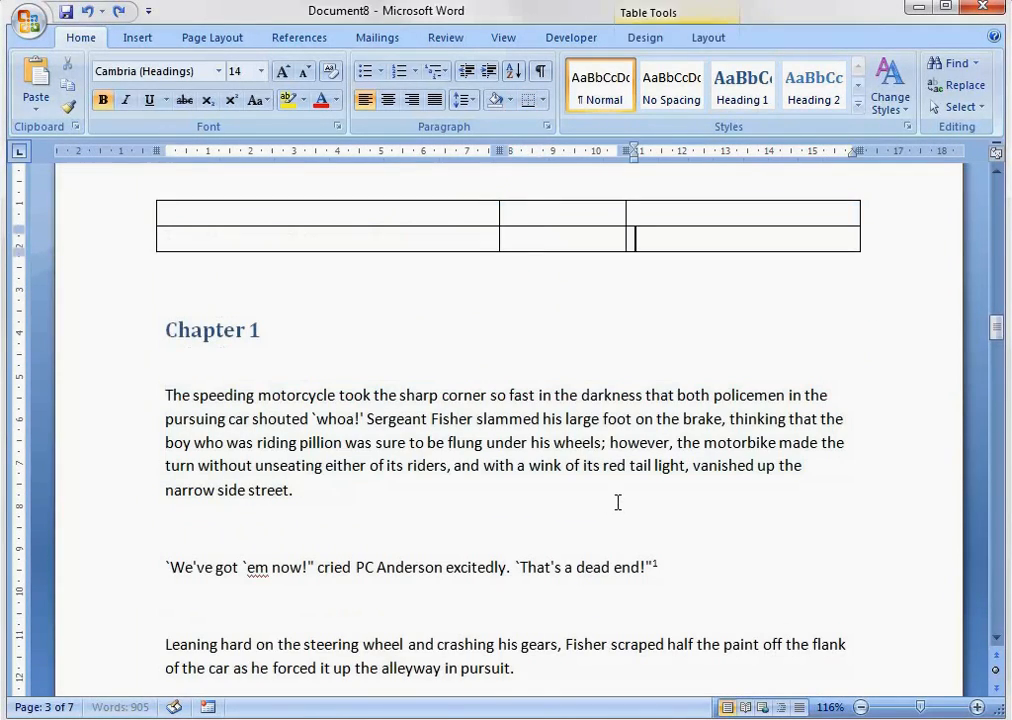
key(ctrl+z)
key(ctrl+z)
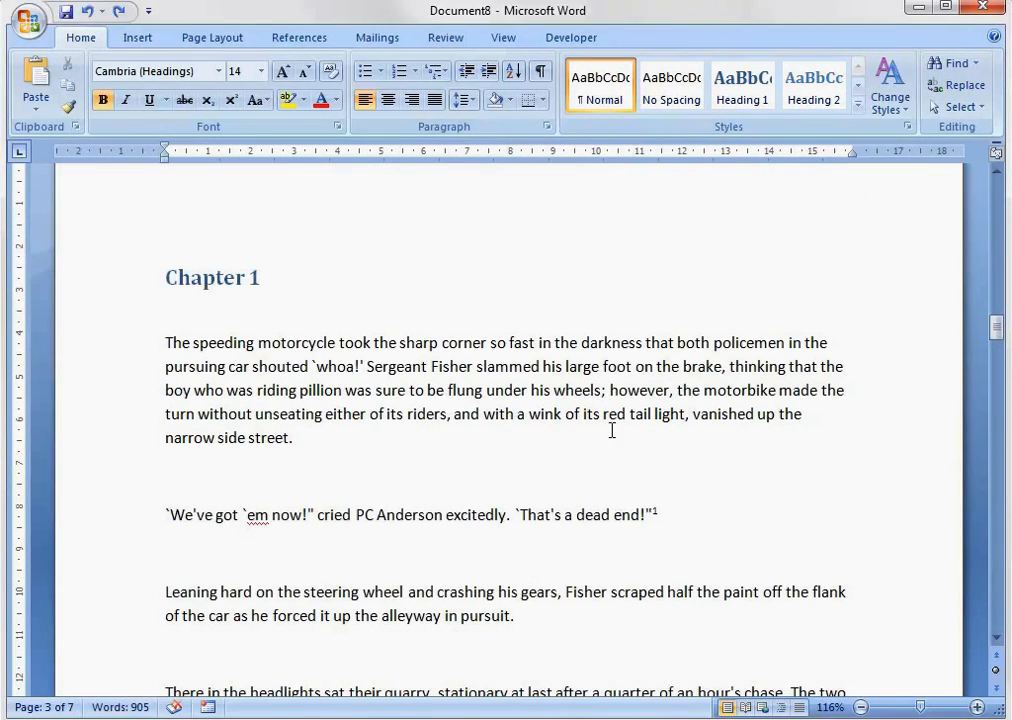
key(ctrl+z)
Delete the tab gap before "That's a dead end!" in the second paragraph under Chapter 1
scroll(612, 430, down, 10)
scroll(610, 427, up, 3)
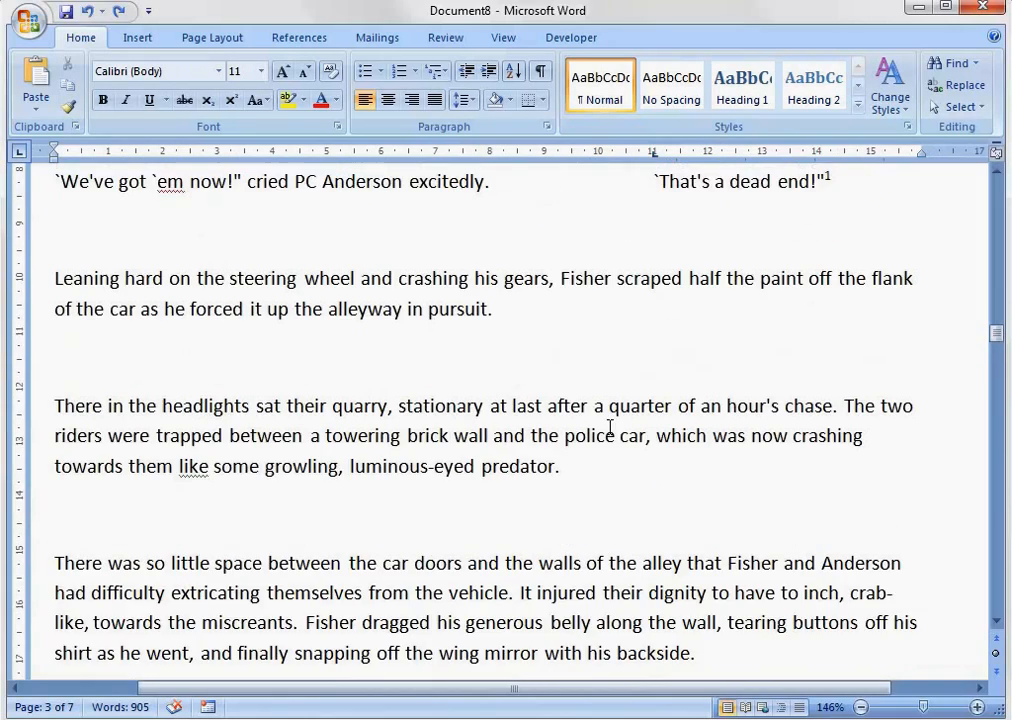
scroll(610, 427, down, 3)
scroll(610, 427, up, 6)
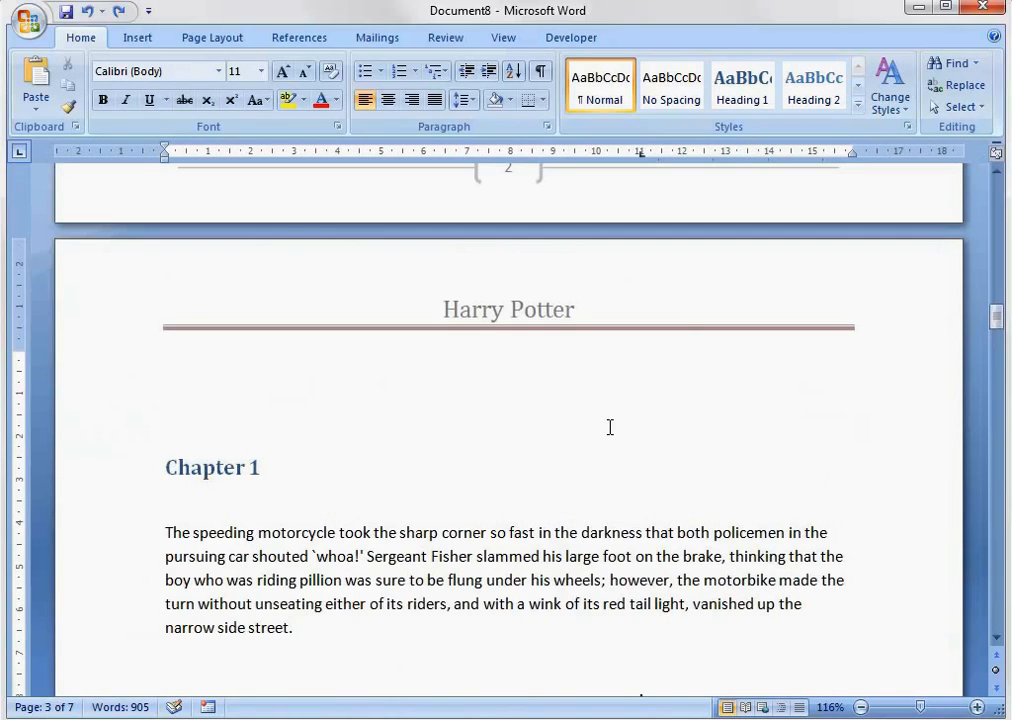
scroll(610, 427, down, 5)
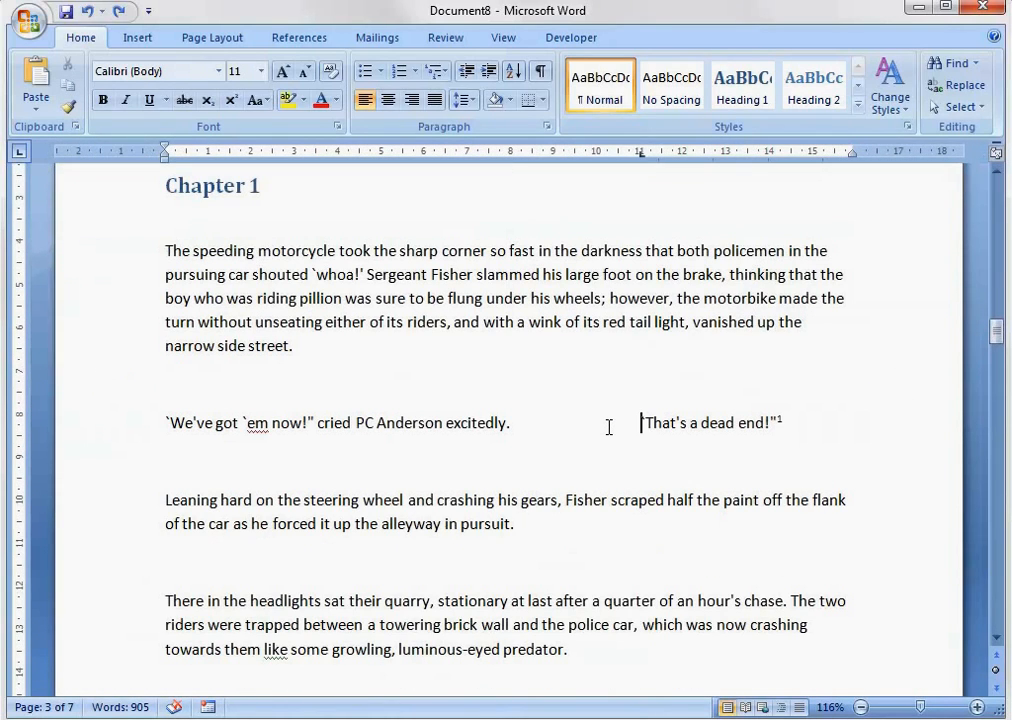
key(BackSpace)
scroll(606, 432, up, 1)
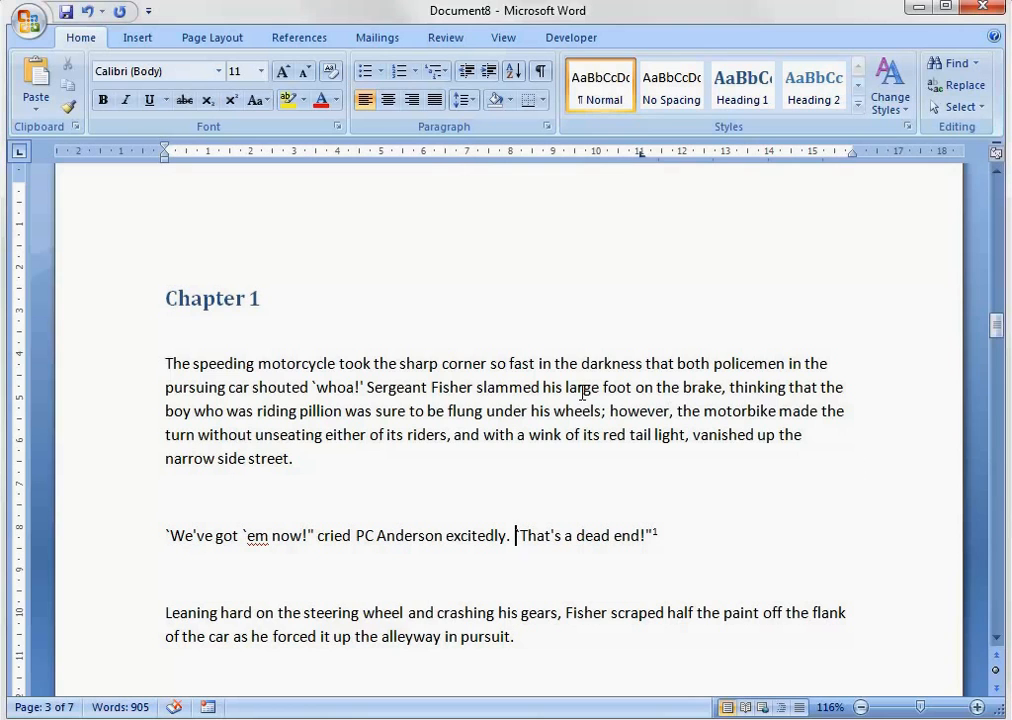
Lay out the first three paragraphs under Chapter 1 in two columns
scroll(707, 639, down, 2)
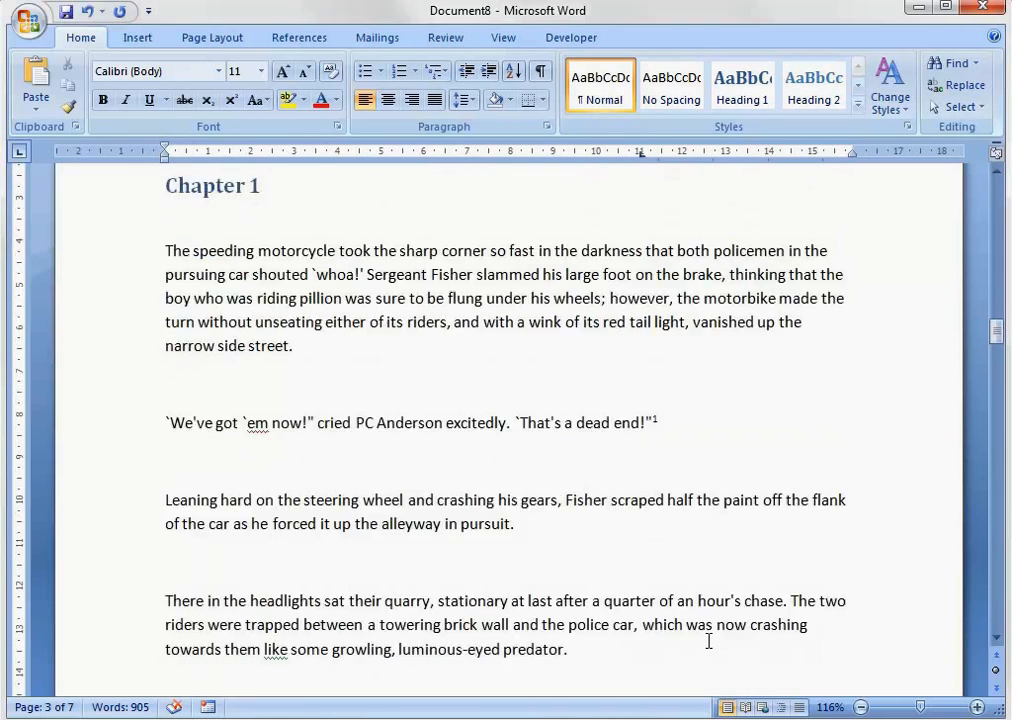
scroll(707, 641, up, 1)
scroll(707, 641, down, 3)
scroll(707, 600, up, 1)
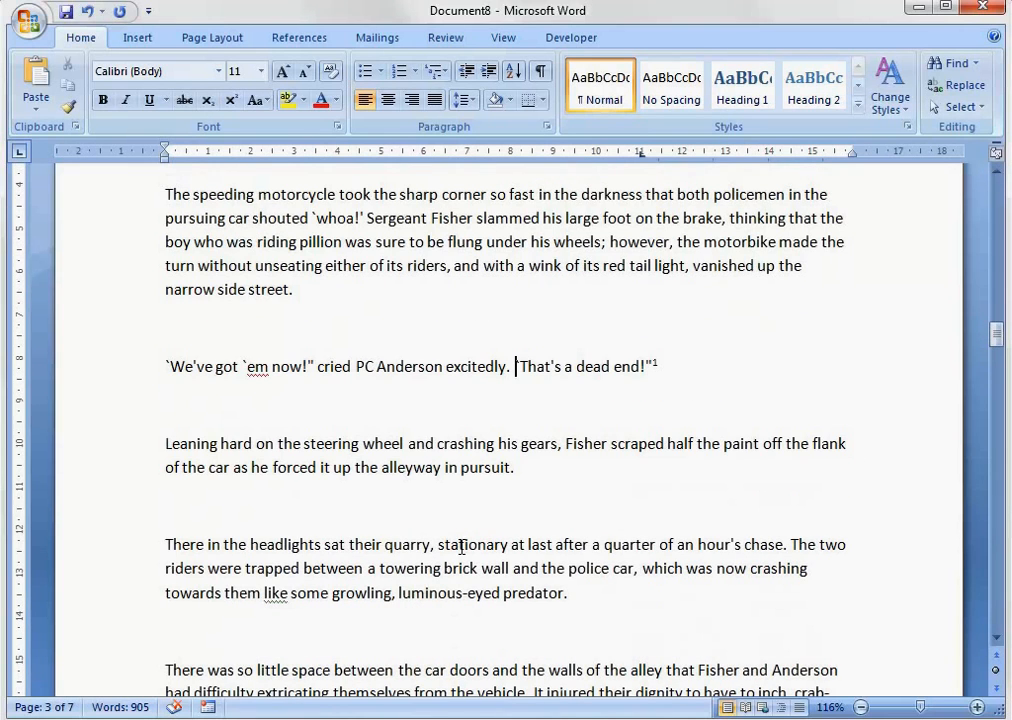
drag(531, 479, 151, 192)
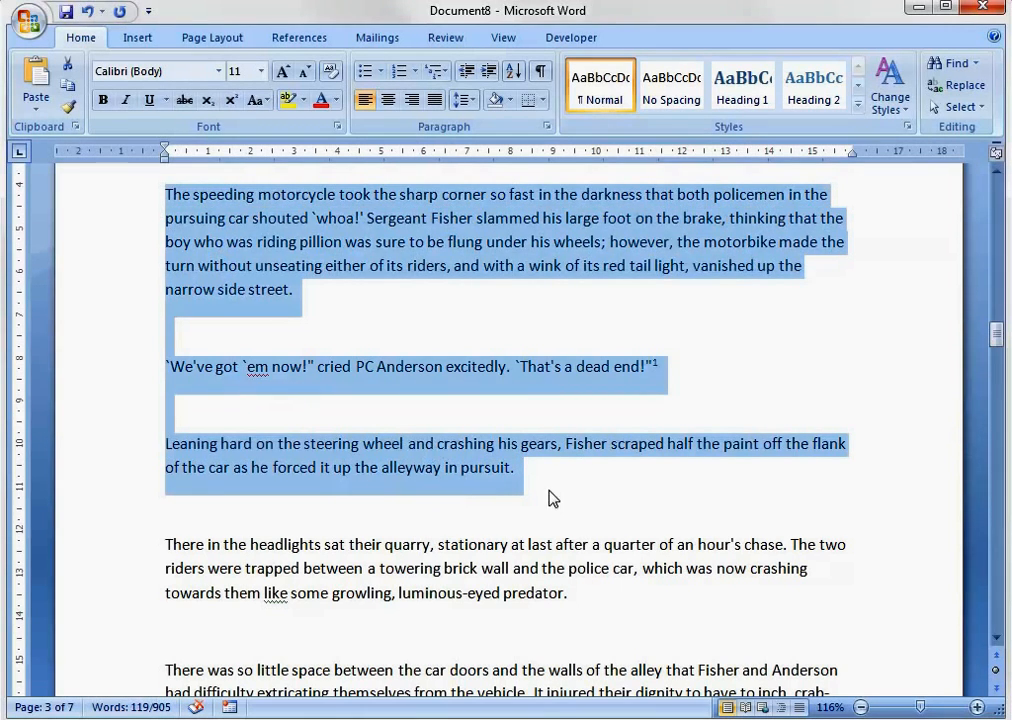
scroll(565, 500, up, 2)
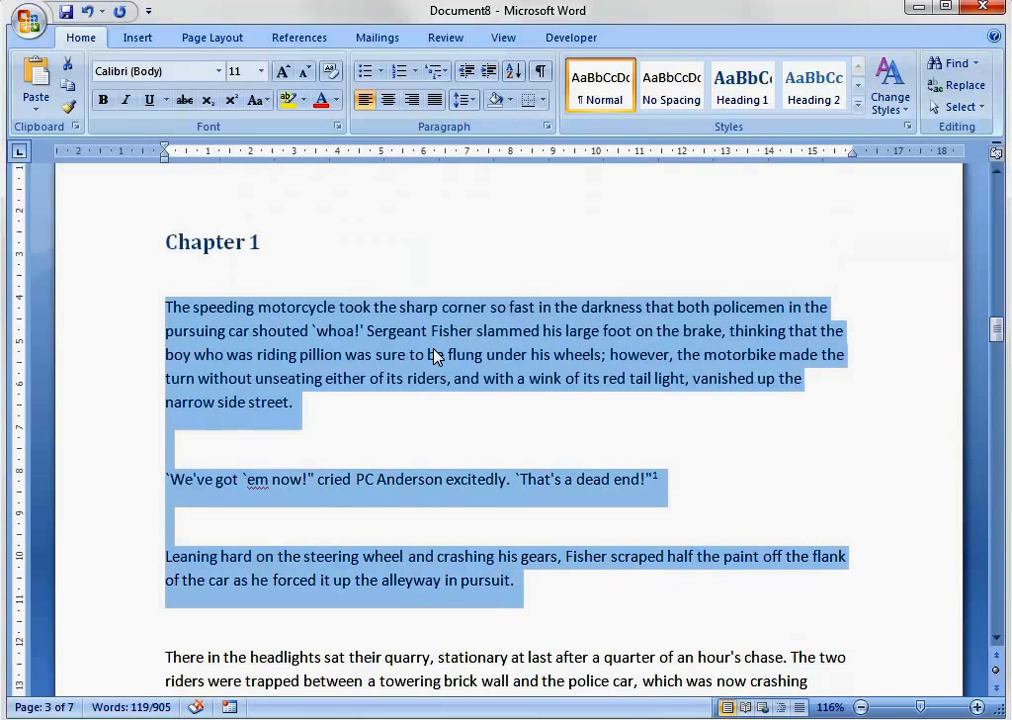
click(201, 40)
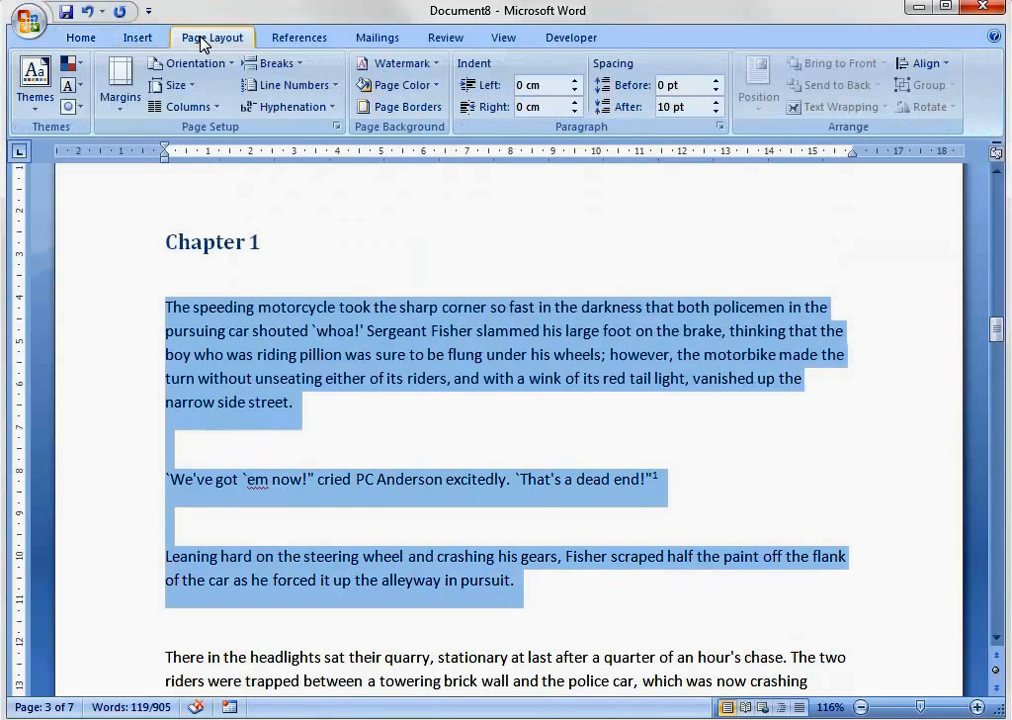
click(211, 108)
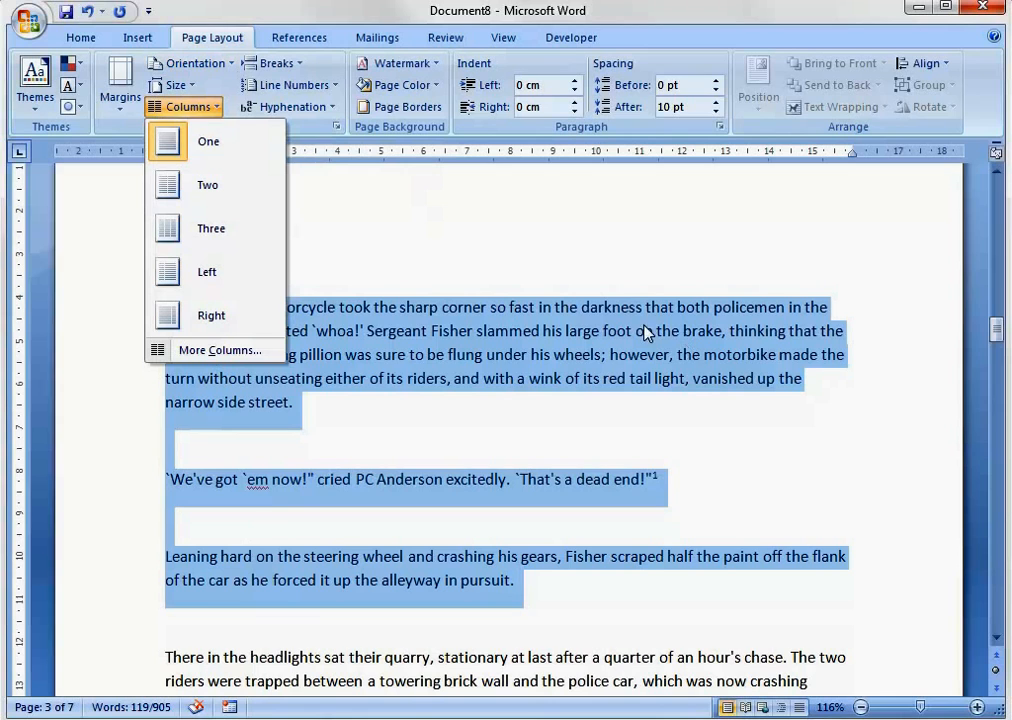
click(240, 203)
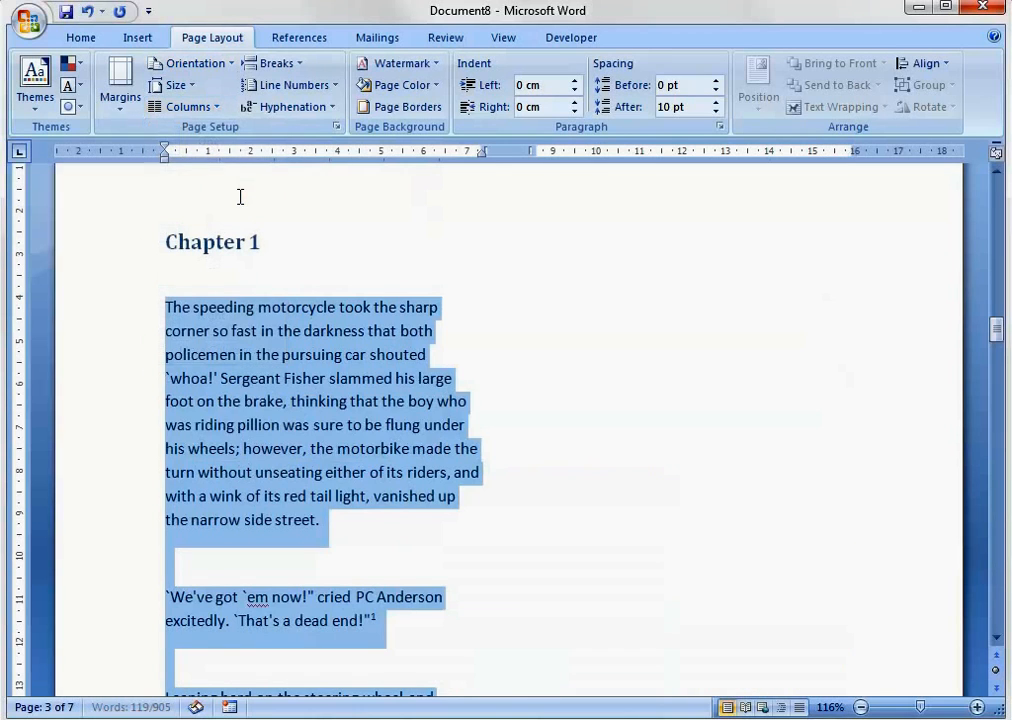
scroll(315, 391, down, 3)
scroll(315, 391, up, 3)
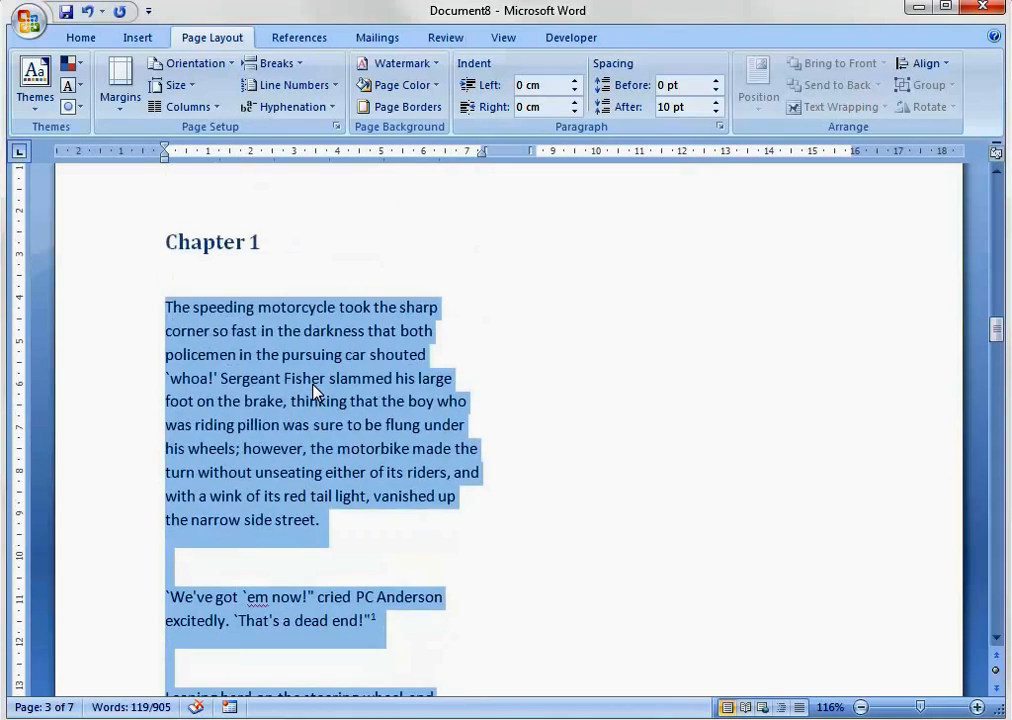
Try to move the "We've got `em now!" and "Leaning hard" paragraphs into the empty second column, and undo the move
scroll(253, 373, down, 3)
click(164, 372)
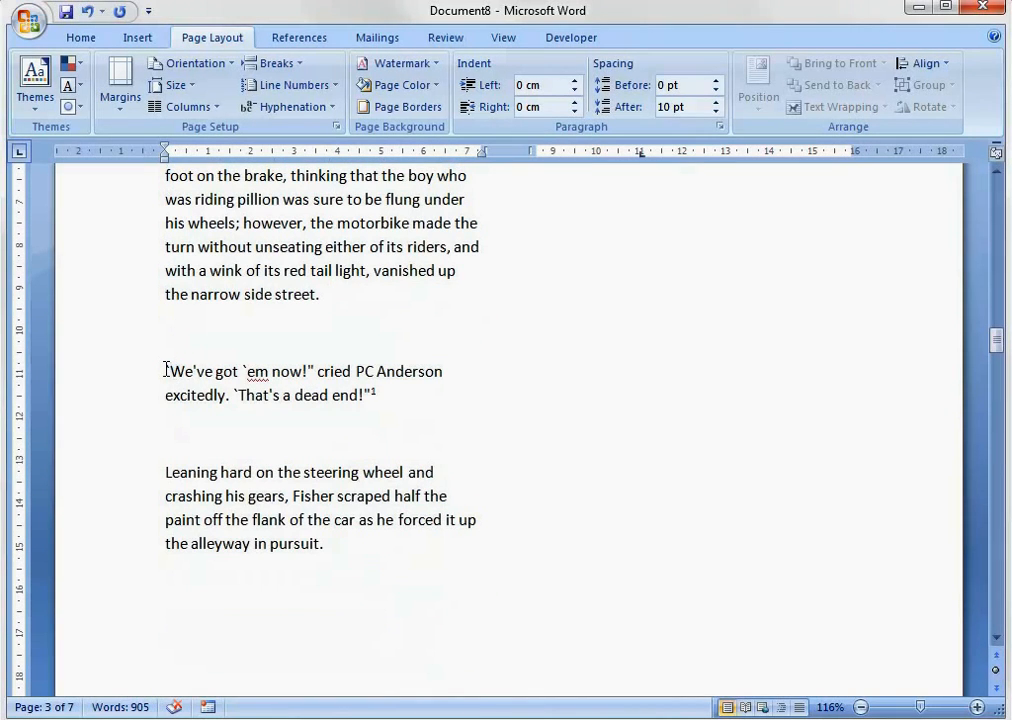
key(Return)
key(BackSpace)
click(140, 370)
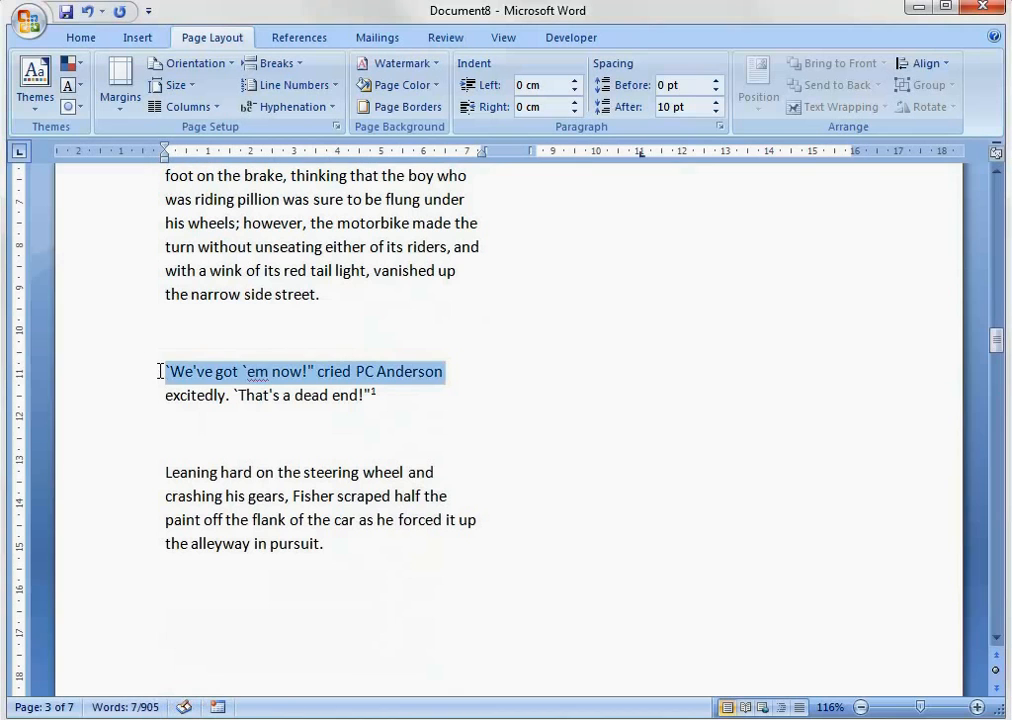
click(163, 371)
drag(437, 551, 642, 265)
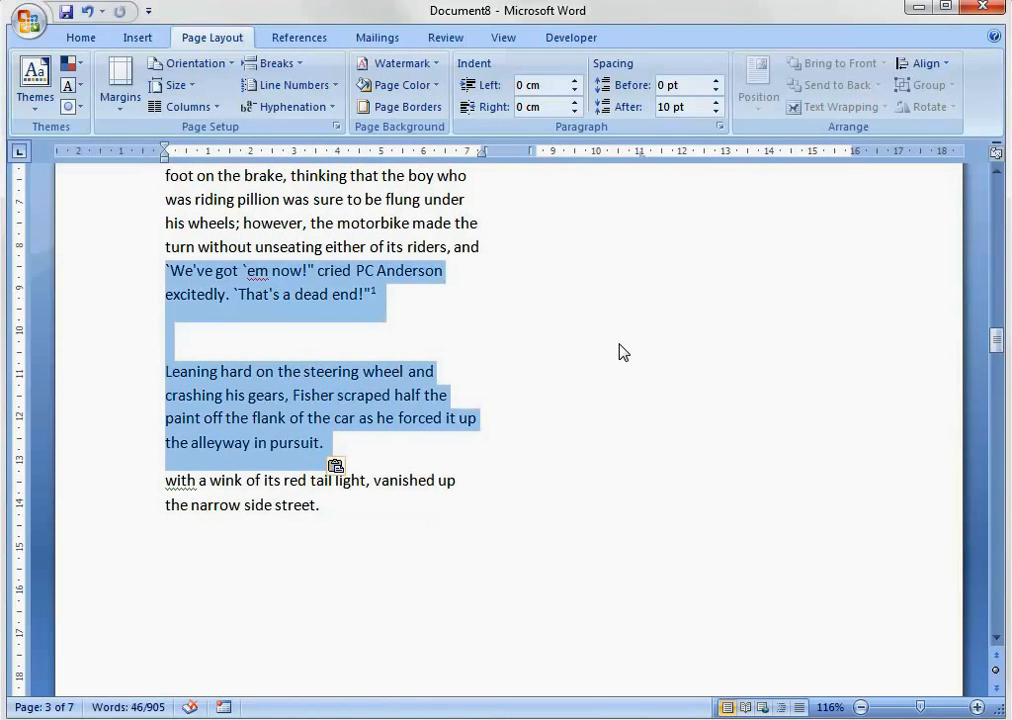
key(ctrl+z)
click(470, 496)
Change the first three paragraphs under Chapter 1 to a three-column layout
scroll(478, 519, up, 5)
scroll(479, 521, down, 9)
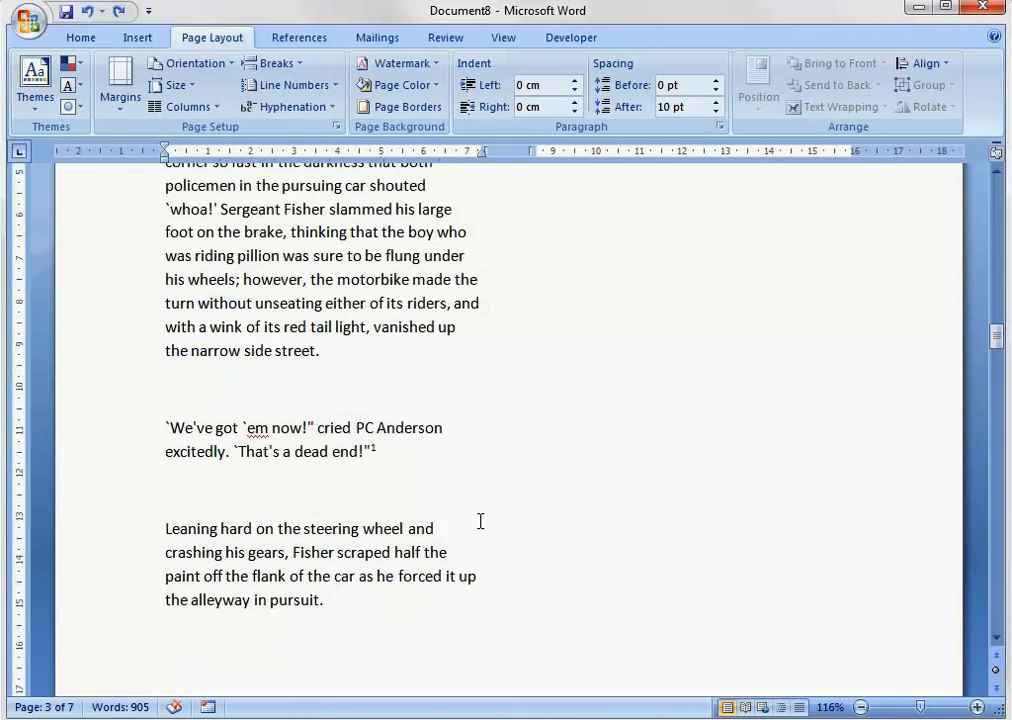
scroll(479, 521, up, 1)
click(400, 329)
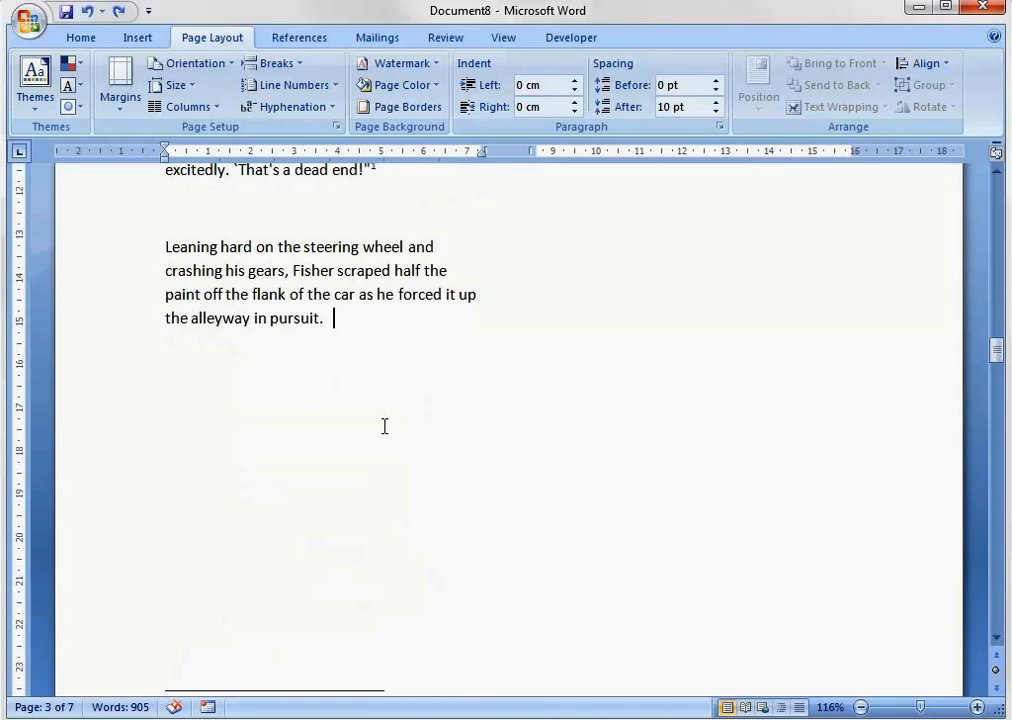
scroll(384, 427, up, 2)
drag(361, 494, 163, 250)
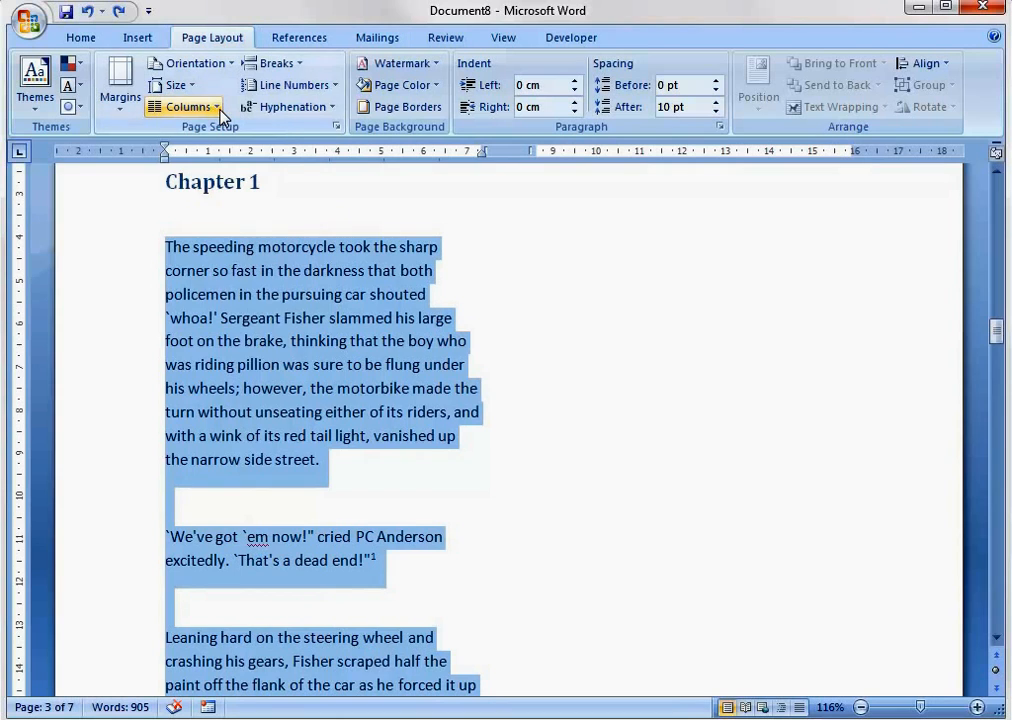
click(188, 106)
click(236, 230)
scroll(574, 492, down, 3)
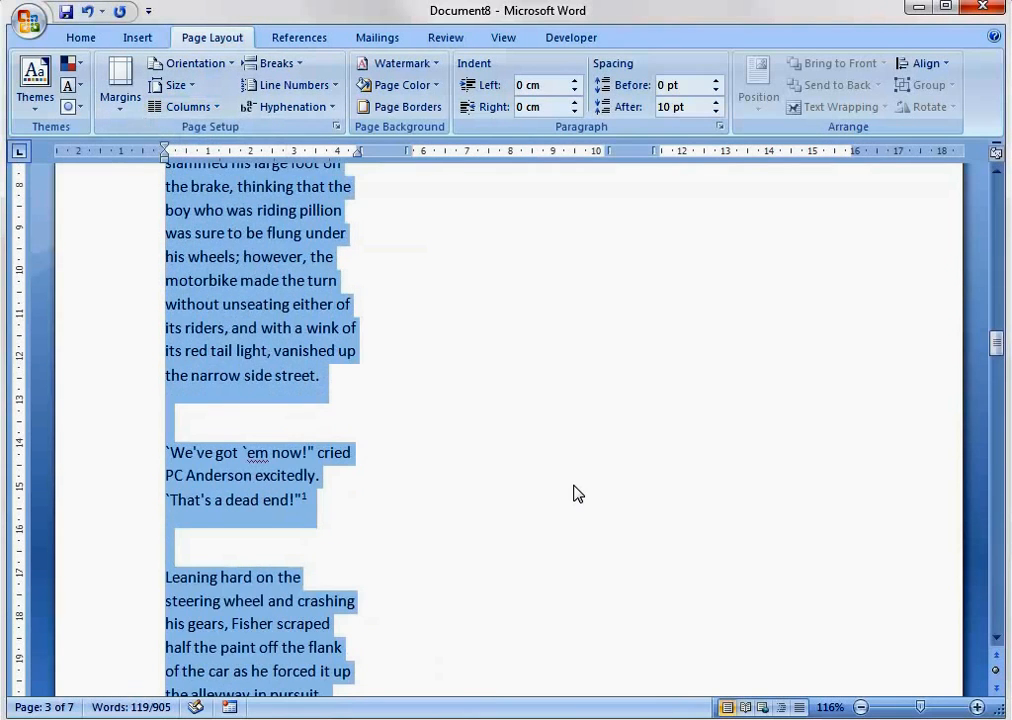
Try to push the "We've got `em now!" paragraph down with blank lines, and remove those lines again
drag(350, 501, 151, 452)
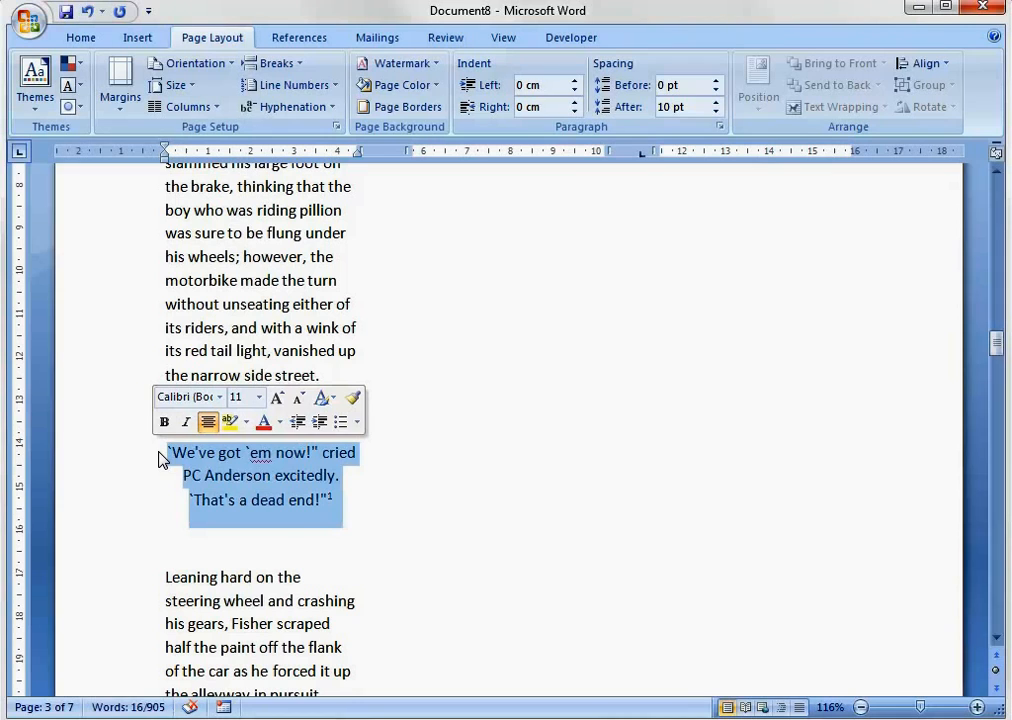
click(161, 452)
key(Return)
key(Return)
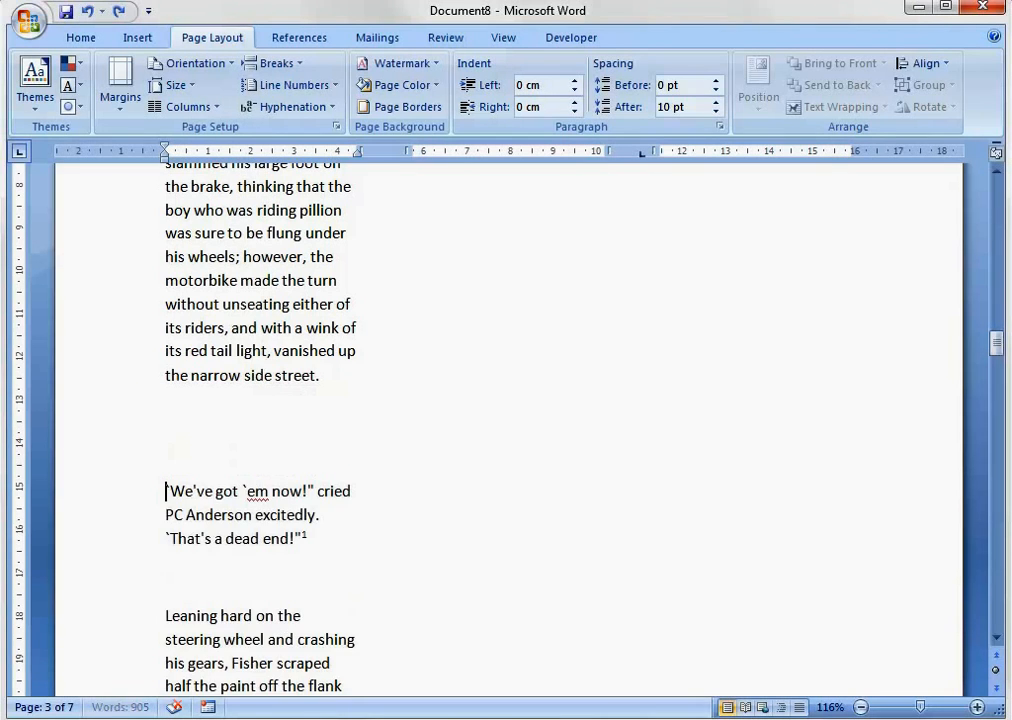
key(BackSpace)
key(BackSpace)
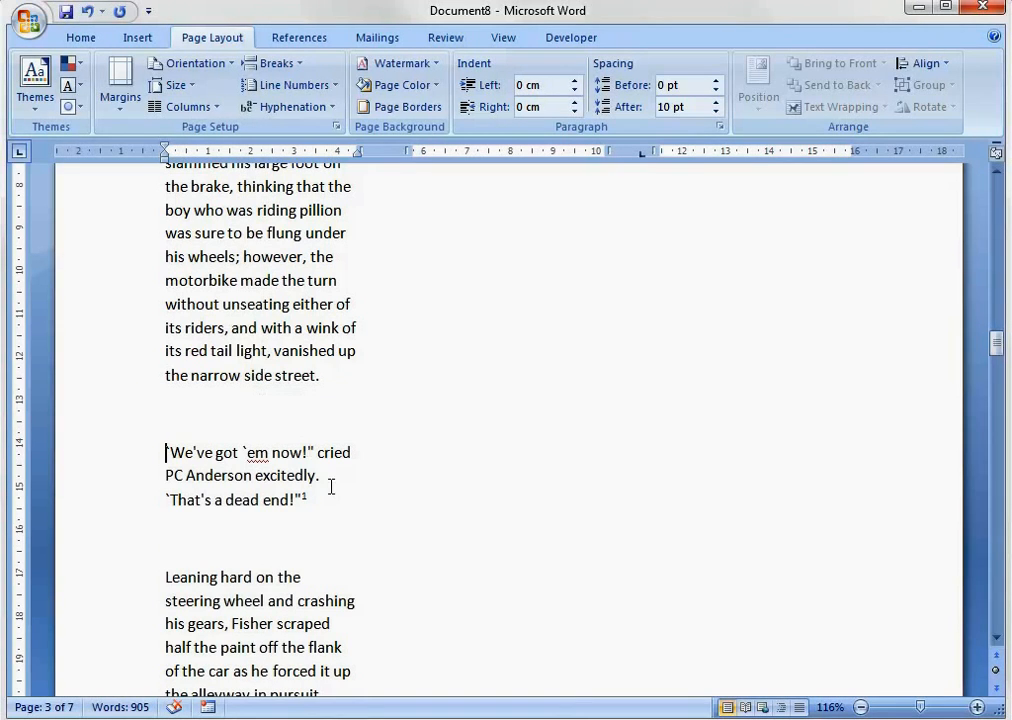
scroll(324, 510, down, 12)
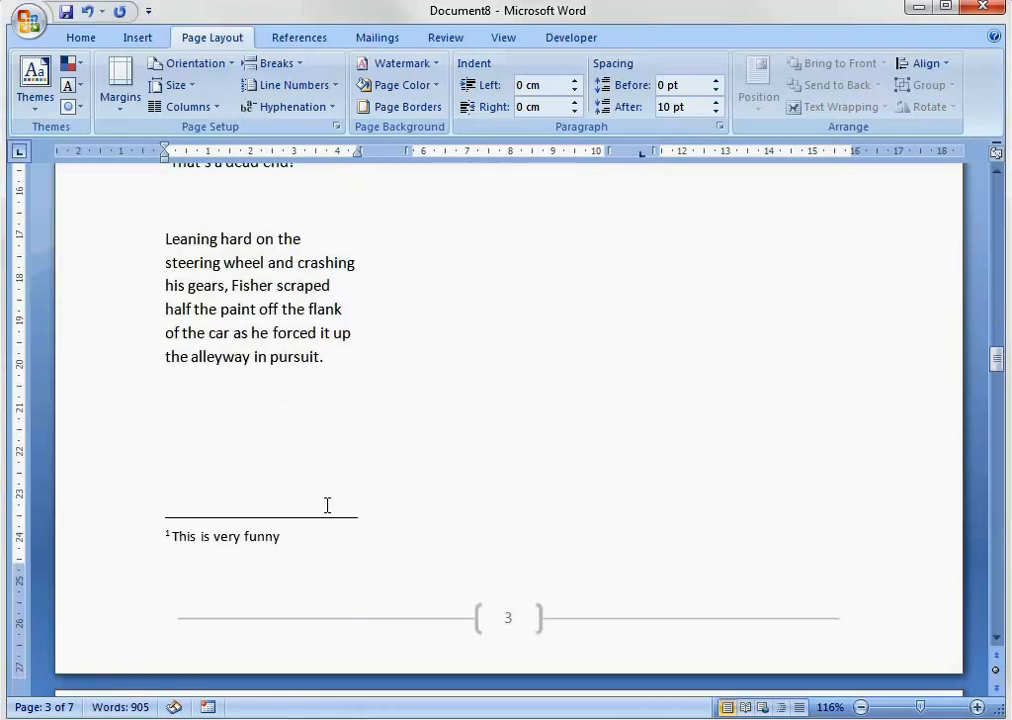
scroll(326, 505, up, 10)
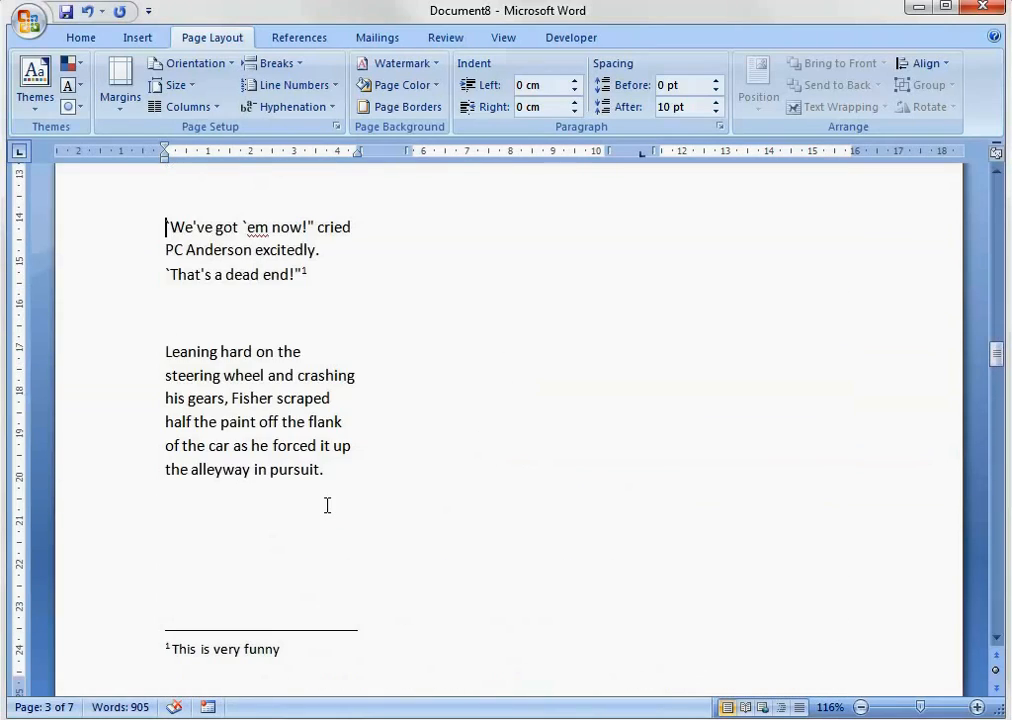
Undo the column formatting and lay out the text from "The speeding motorcycle" through "layabout boyfriend. The" in three columns
key(ctrl+z)
key(ctrl+z)
scroll(324, 505, down, 6)
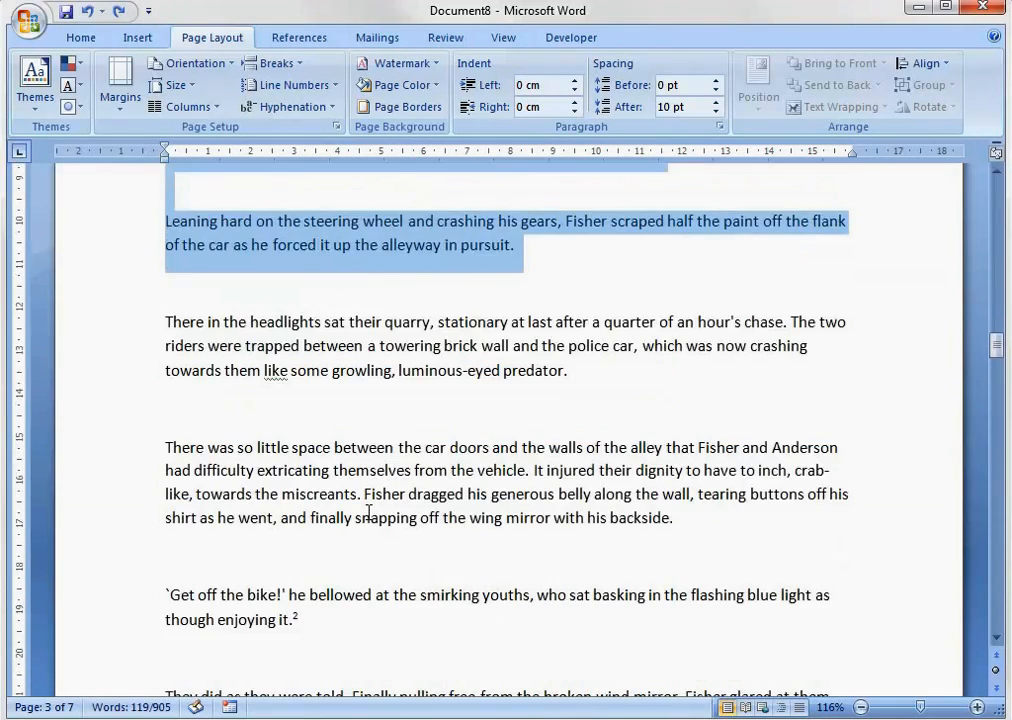
drag(827, 519, 106, 362)
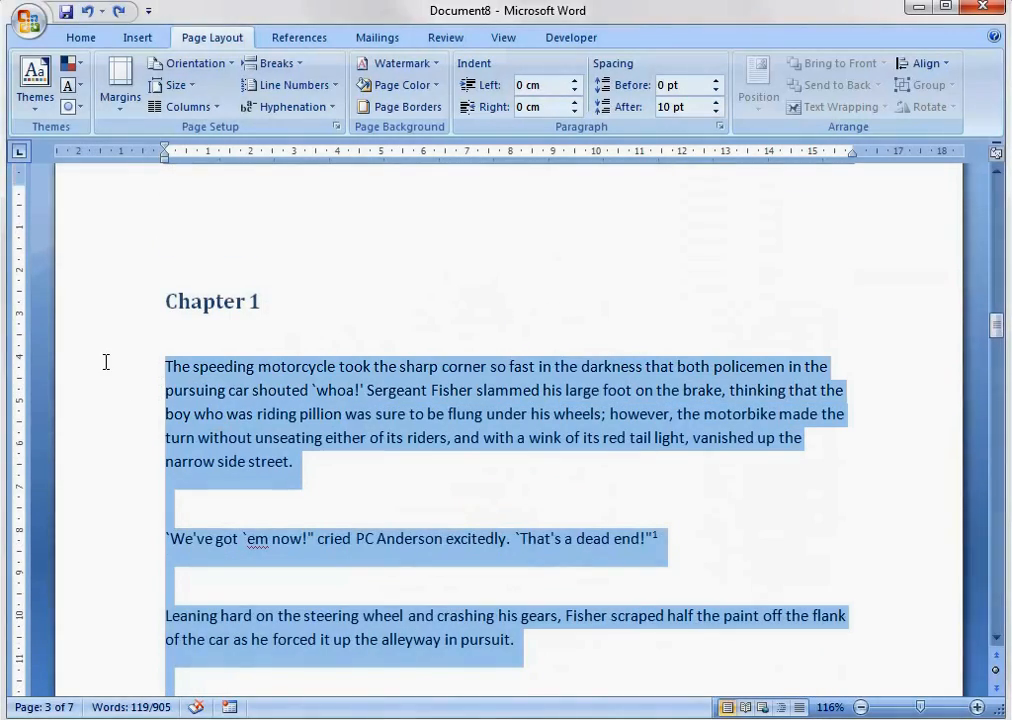
click(205, 106)
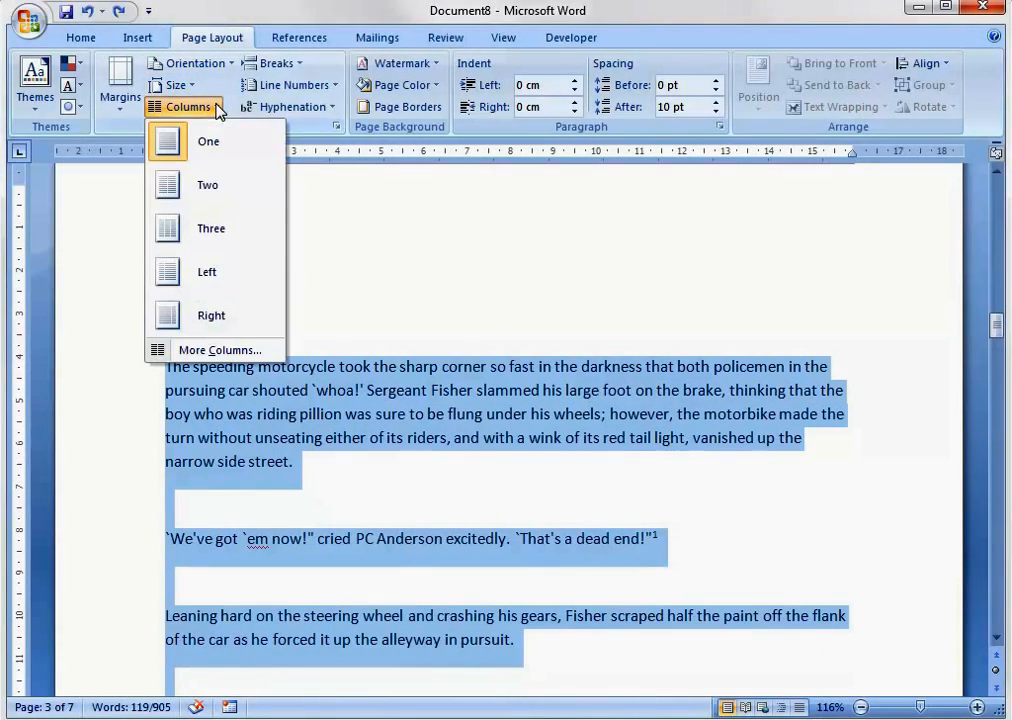
click(220, 230)
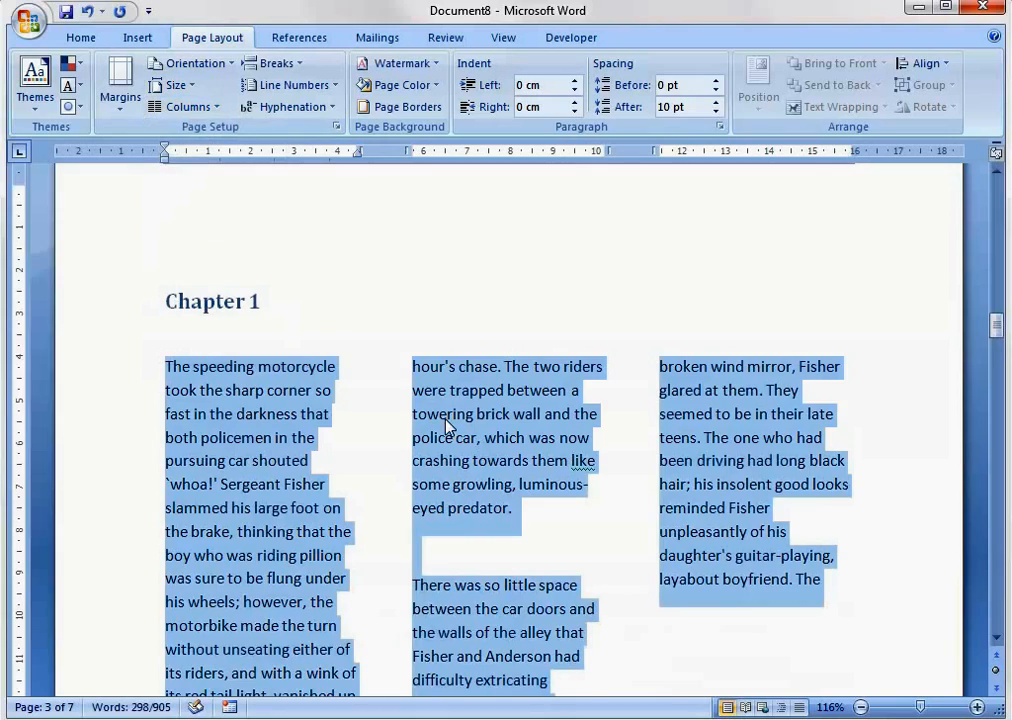
Try the Left and Right column presets on the selected Chapter 1 text
scroll(445, 428, down, 10)
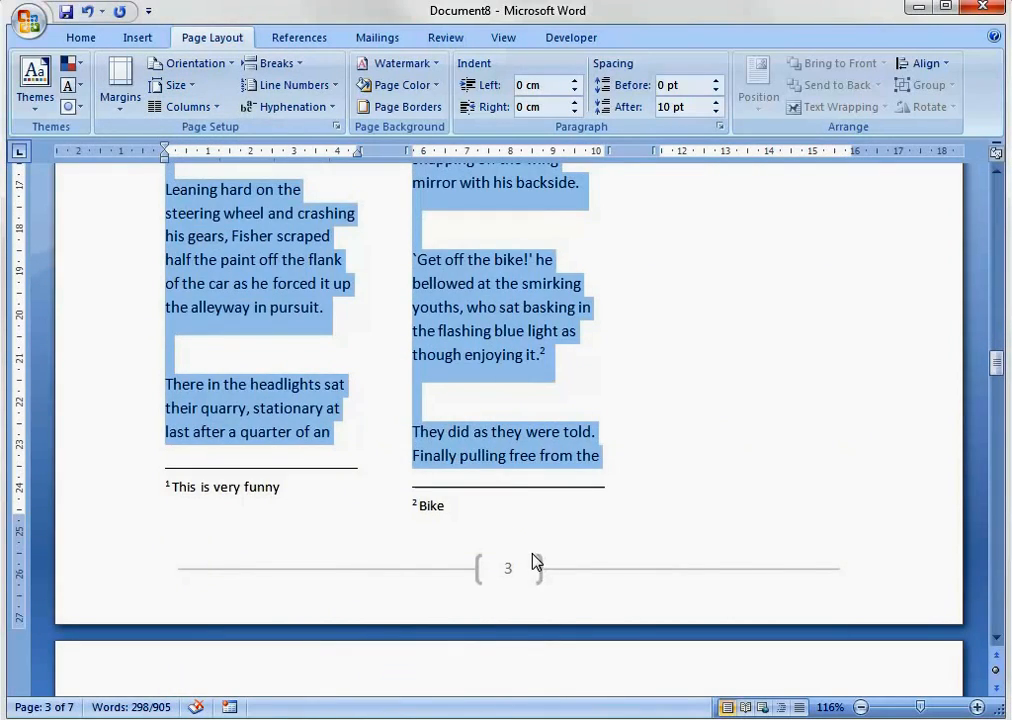
scroll(533, 562, down, 8)
scroll(526, 557, up, 8)
scroll(519, 568, up, 1)
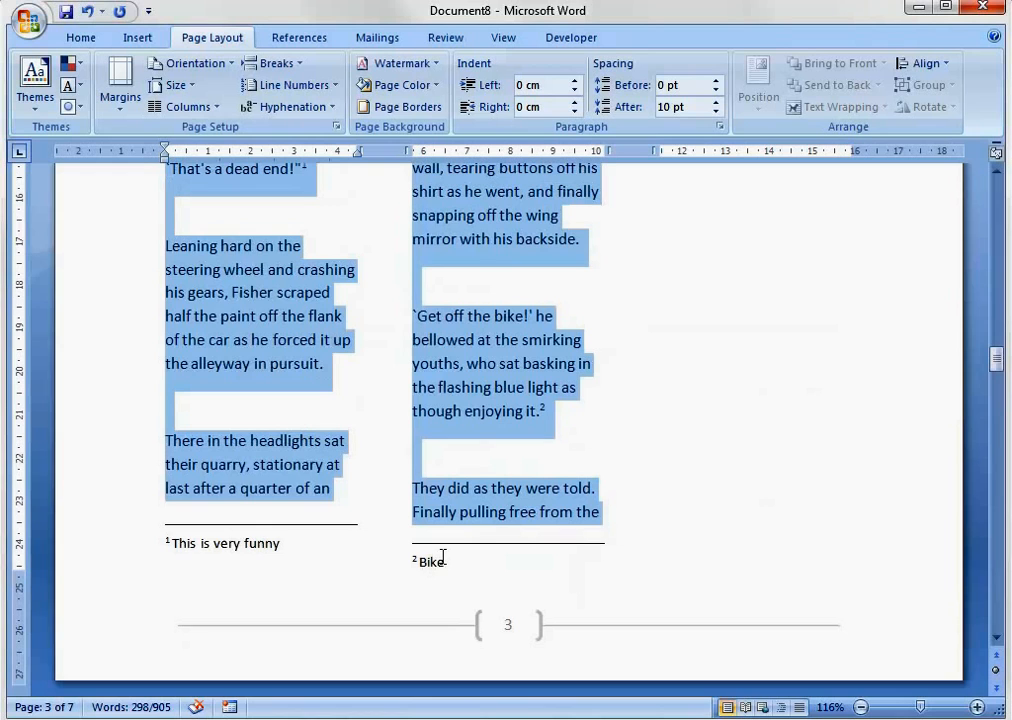
scroll(452, 563, up, 12)
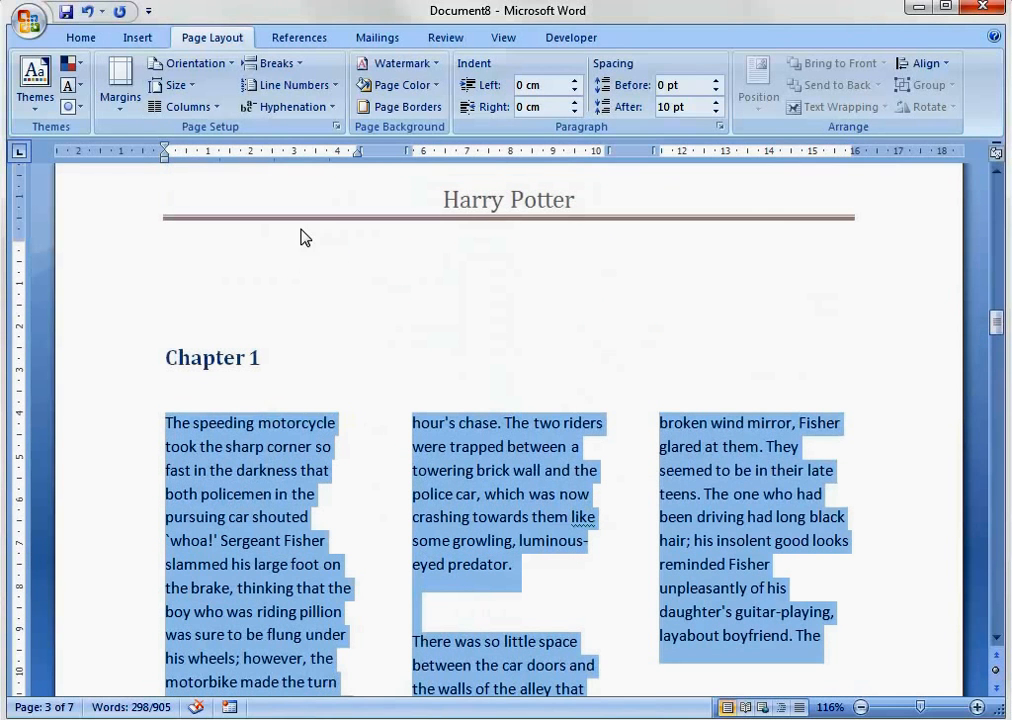
click(188, 106)
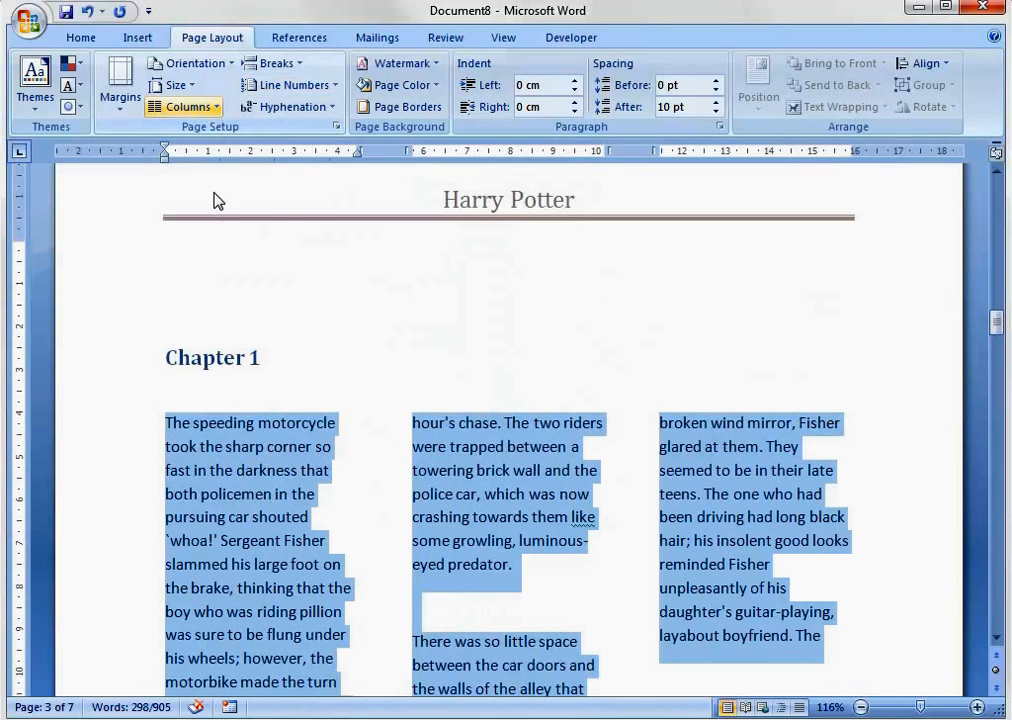
click(240, 288)
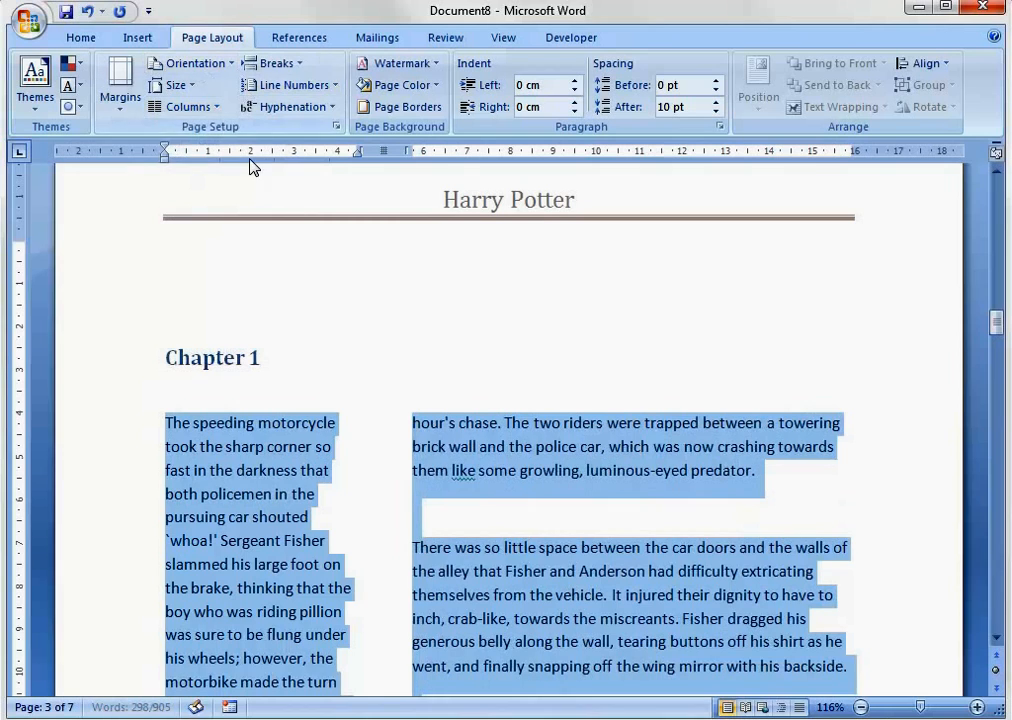
scroll(540, 466, down, 10)
scroll(533, 466, up, 6)
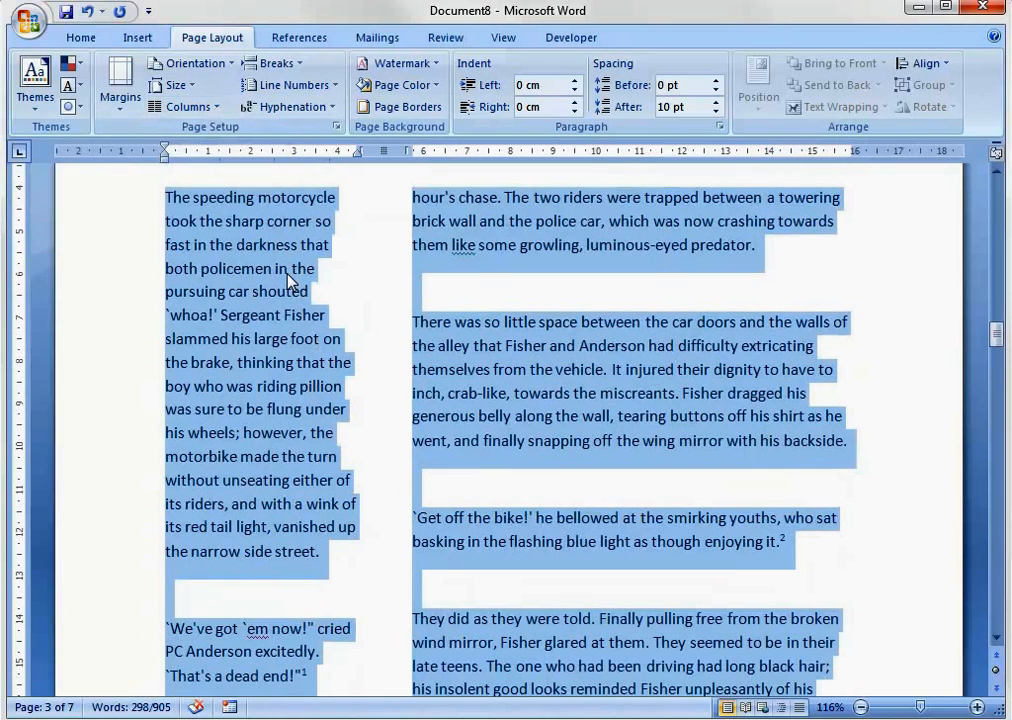
click(188, 106)
click(242, 318)
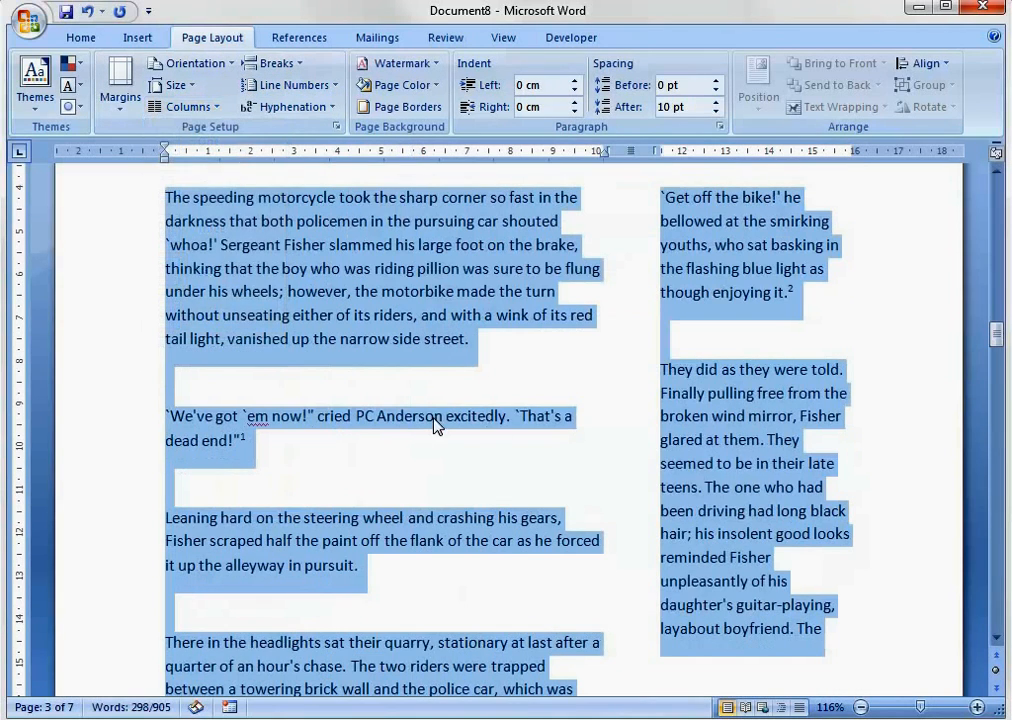
Set the second column's width to 3.3 cm for the selected Chapter 1 text
click(192, 106)
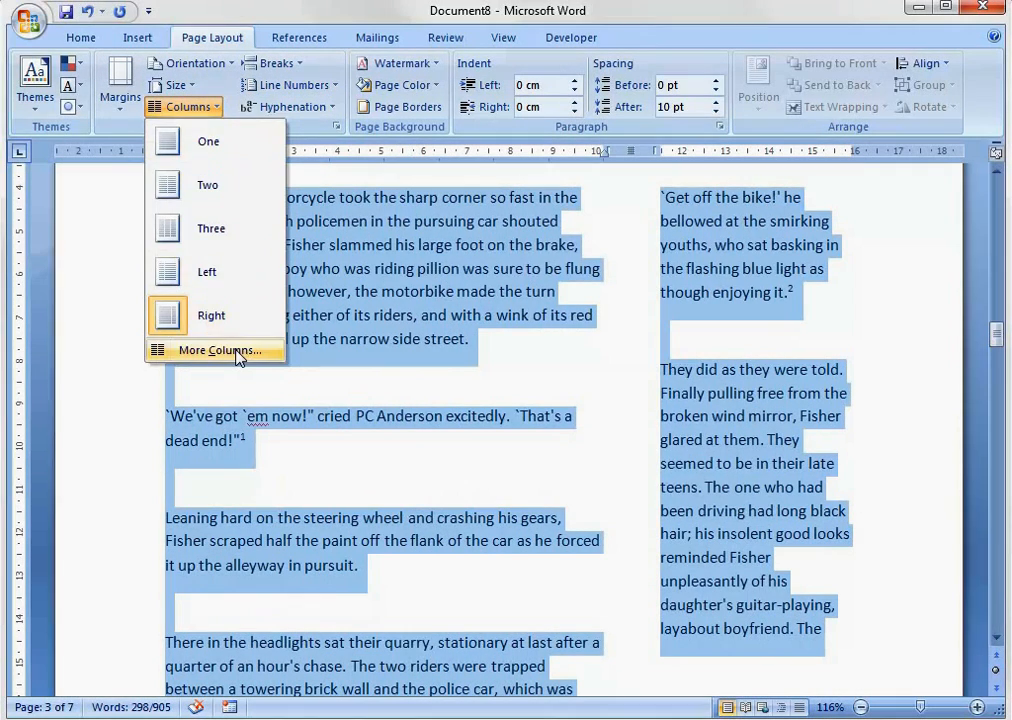
click(200, 350)
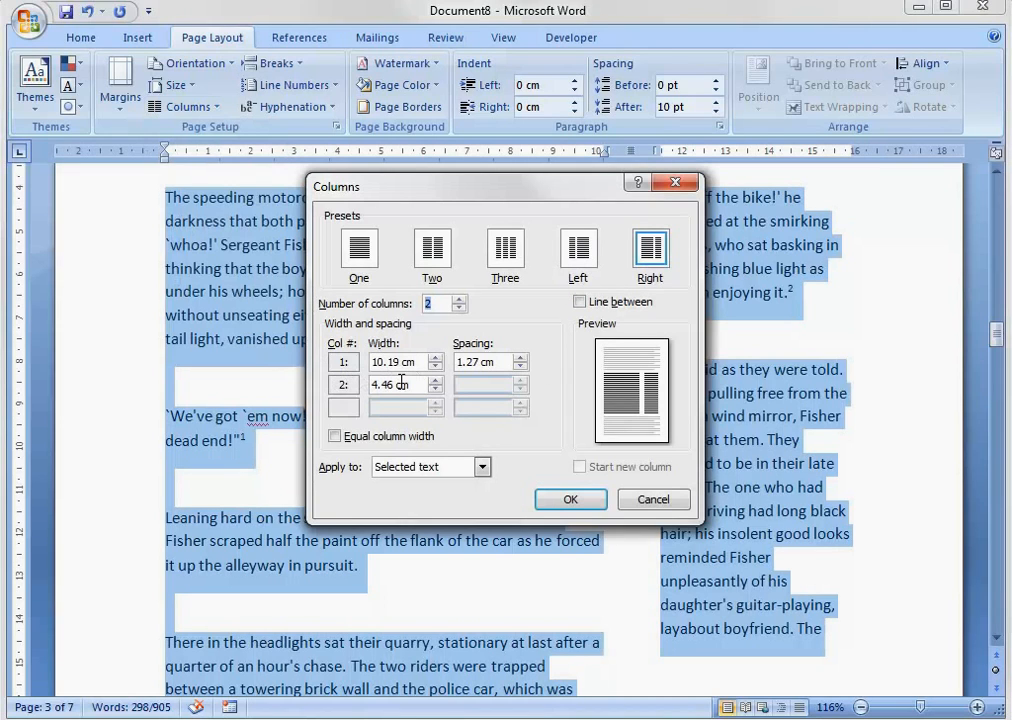
click(435, 389)
click(435, 389)
click(435, 389)
click(435, 389)
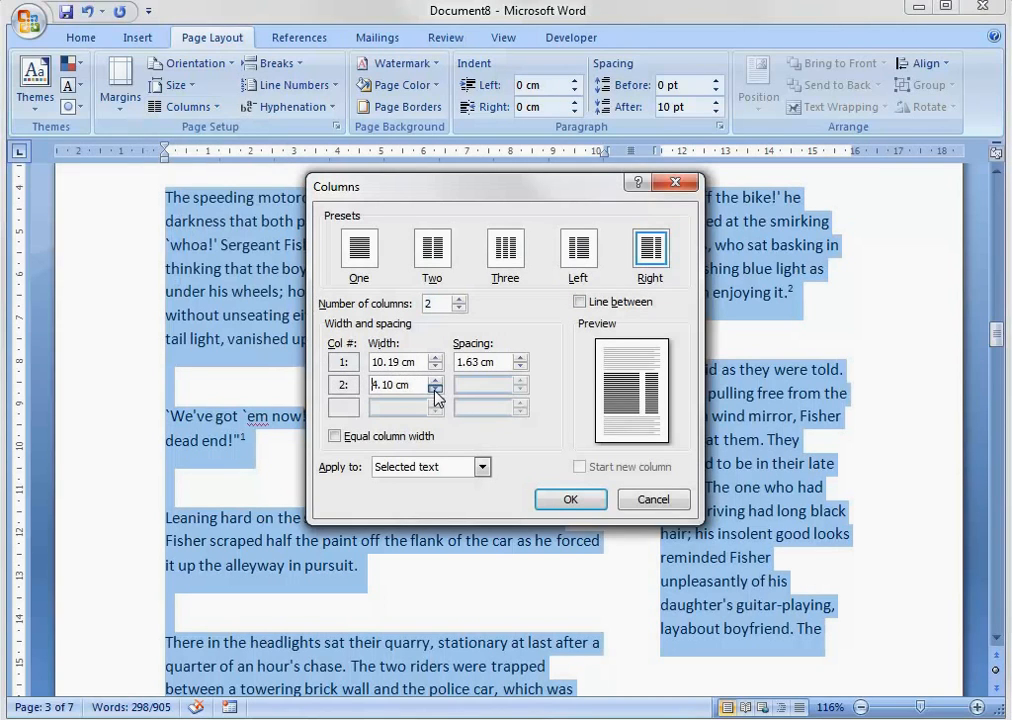
click(435, 389)
click(435, 389)
click(435, 389)
click(435, 389)
click(435, 389)
click(435, 389)
click(435, 389)
click(435, 389)
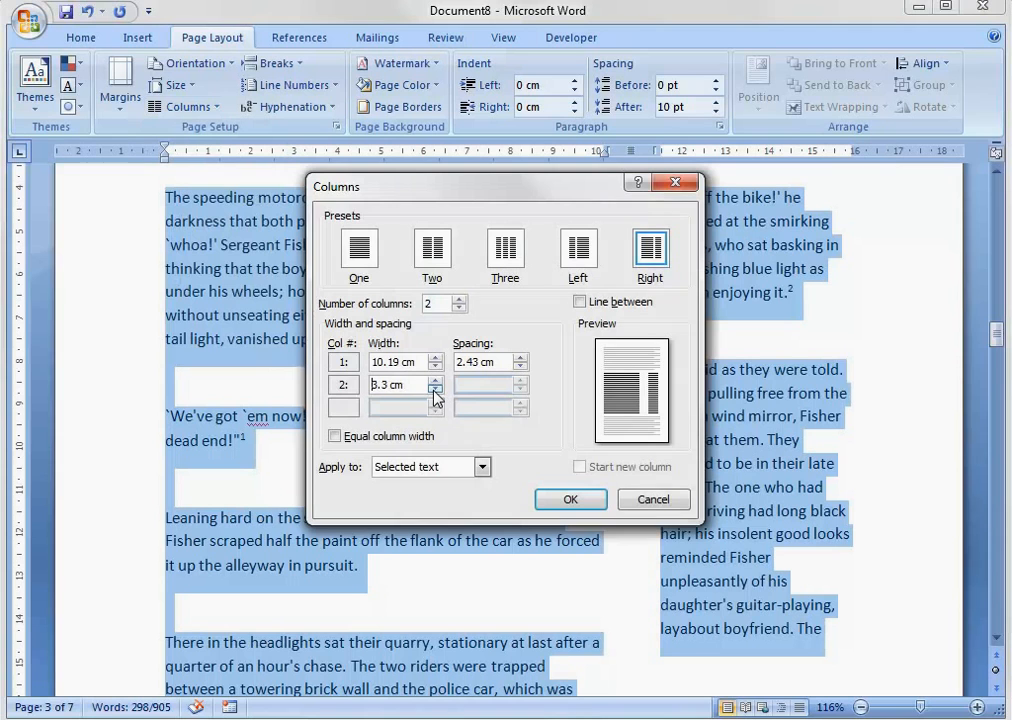
click(569, 497)
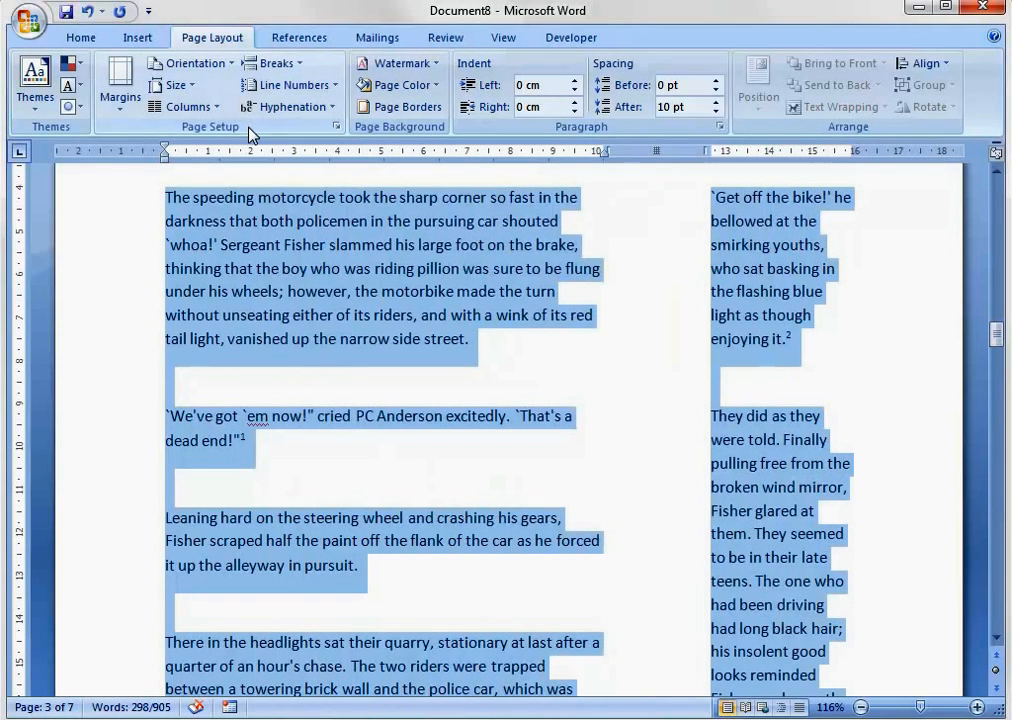
Undo the column width change and return the selected Chapter 1 text to a single column
key(Right)
key(ctrl+z)
click(185, 107)
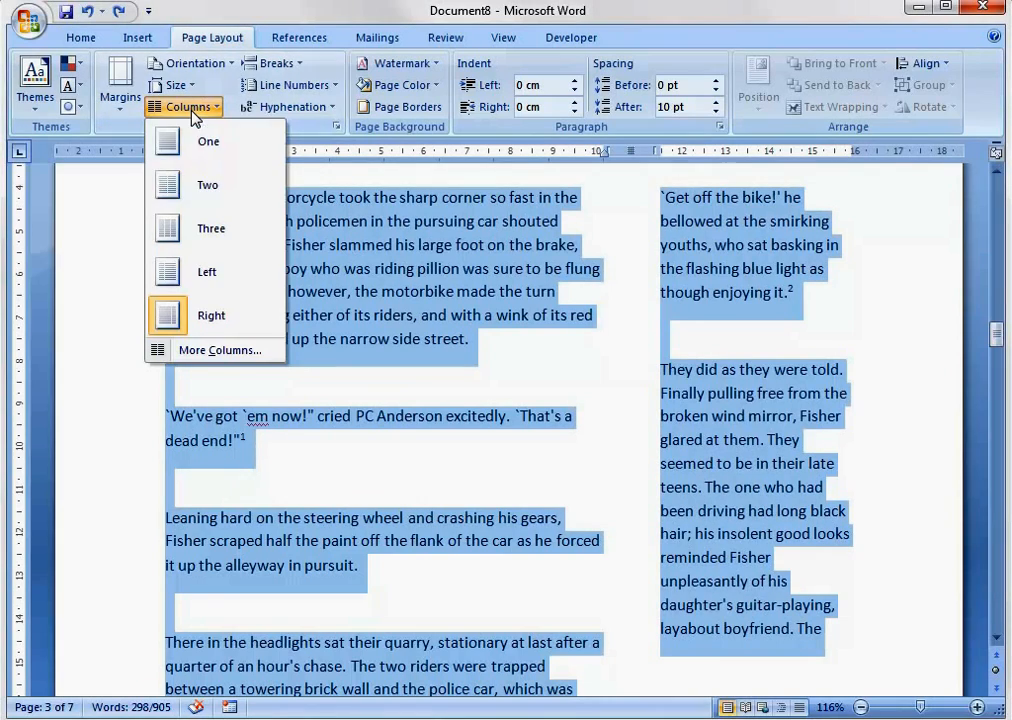
click(210, 142)
scroll(547, 444, up, 3)
scroll(547, 444, down, 3)
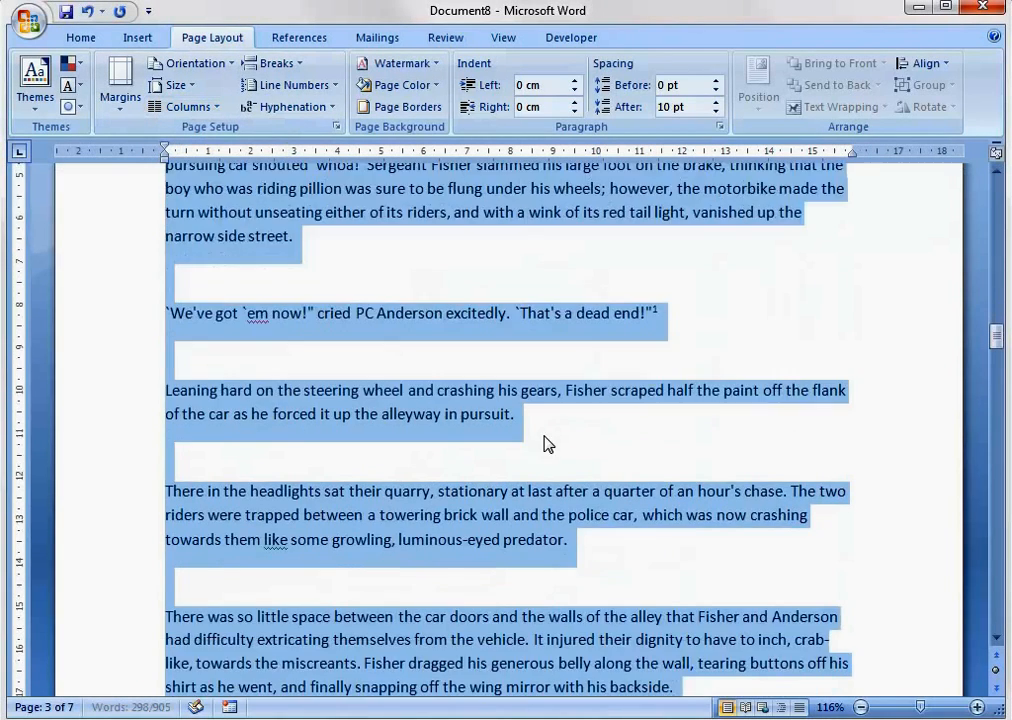
scroll(547, 444, up, 3)
scroll(547, 444, down, 1)
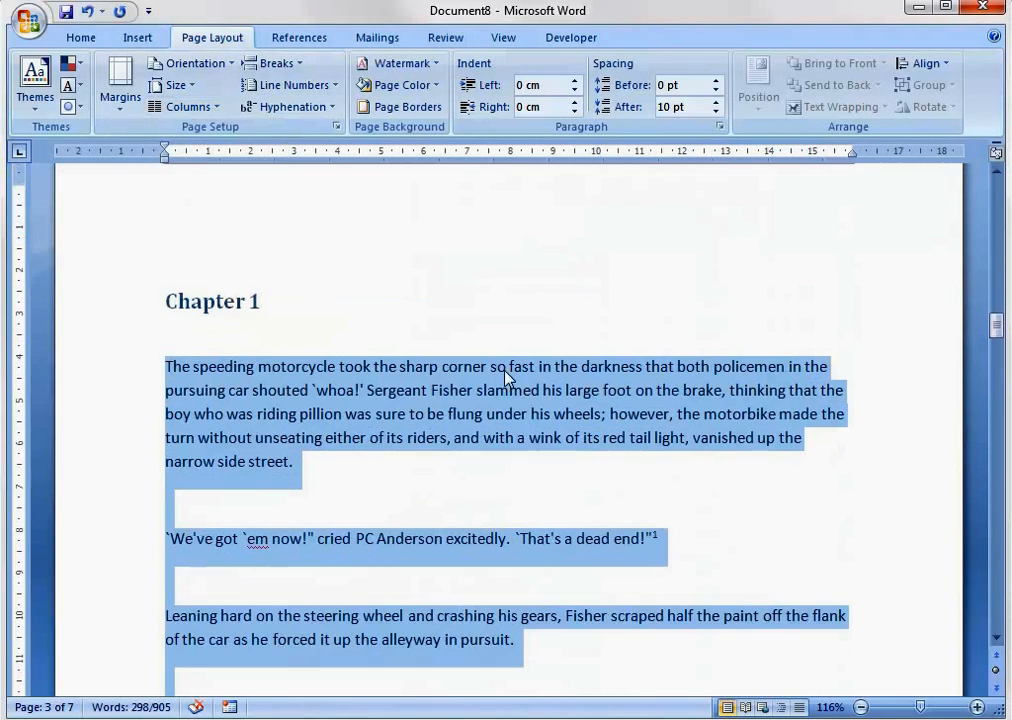
Try a three-column layout on the selected Chapter 1 text, and set it back to one column
click(200, 107)
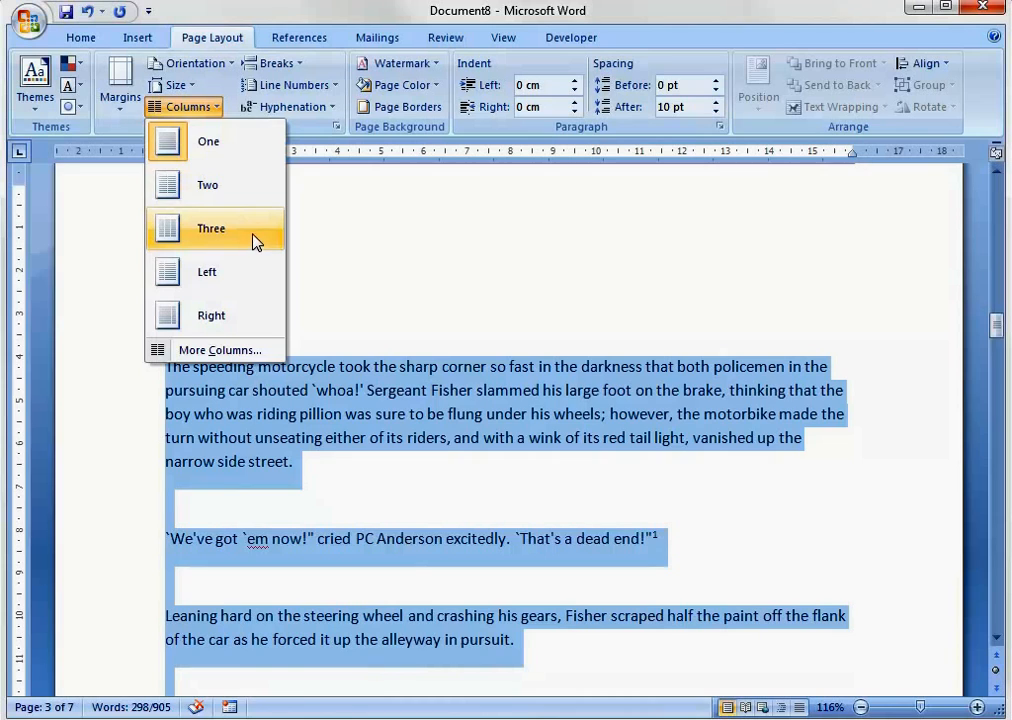
click(252, 240)
scroll(535, 411, down, 2)
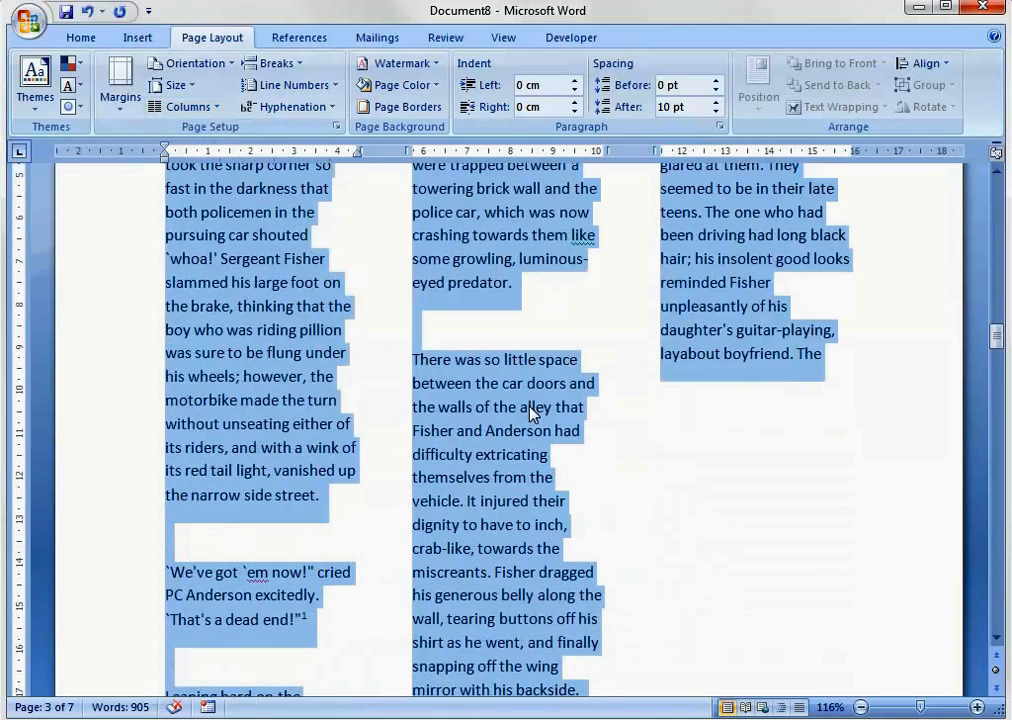
scroll(535, 411, up, 3)
click(188, 107)
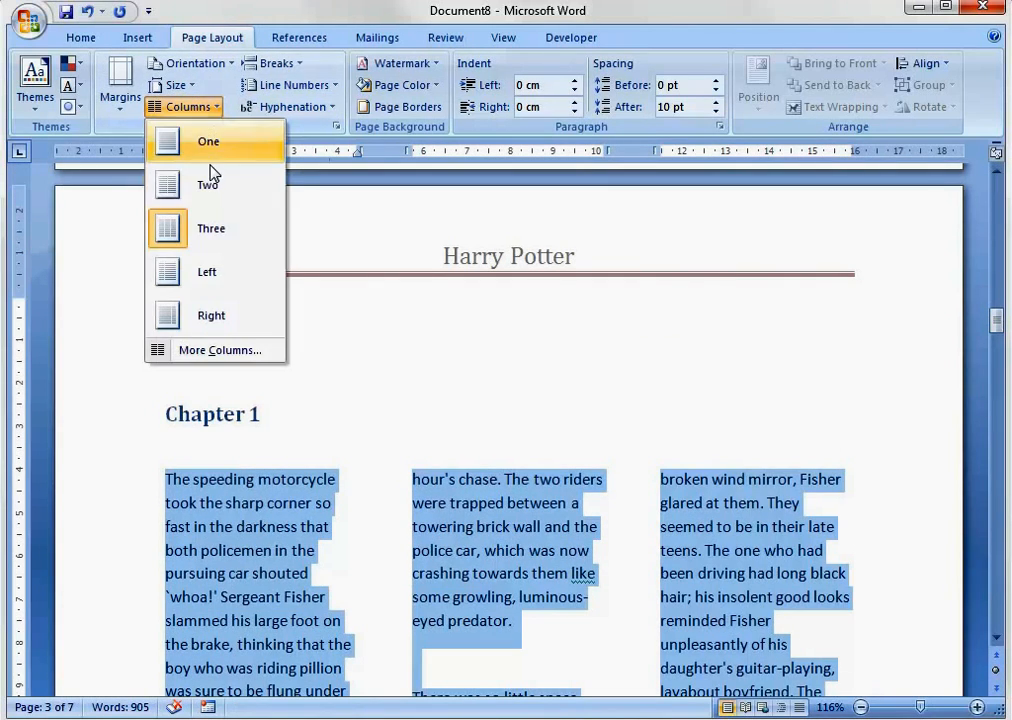
click(204, 150)
click(566, 503)
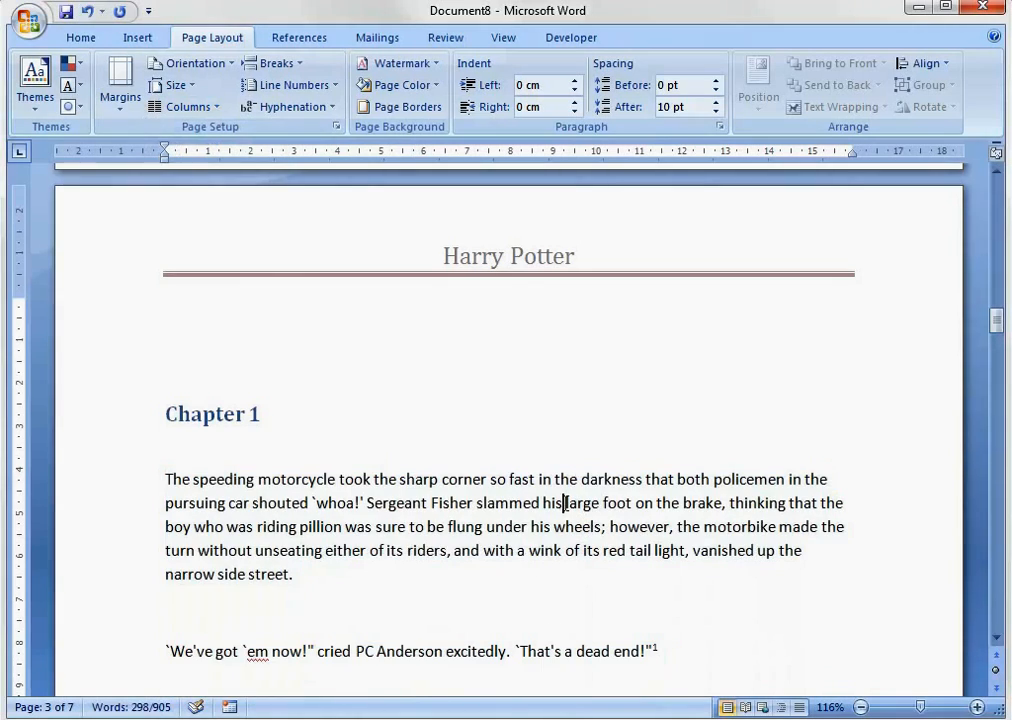
scroll(566, 505, down, 3)
scroll(566, 507, up, 2)
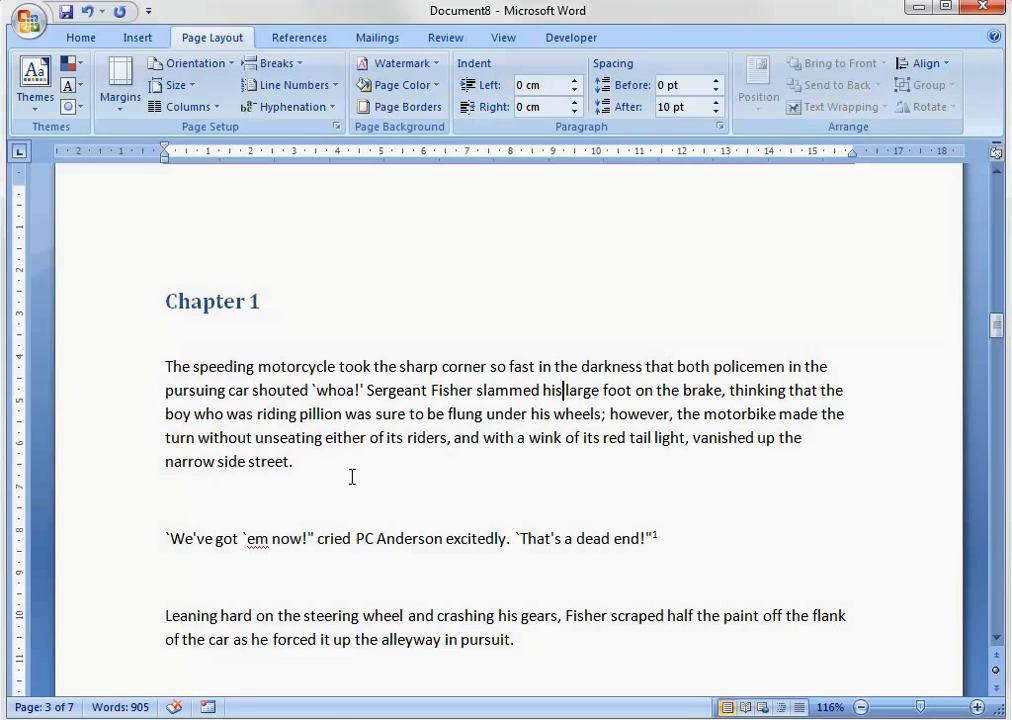
Try bold formatting on the word "street." ending the first paragraph of Chapter 1, and remove it again
drag(351, 478, 263, 465)
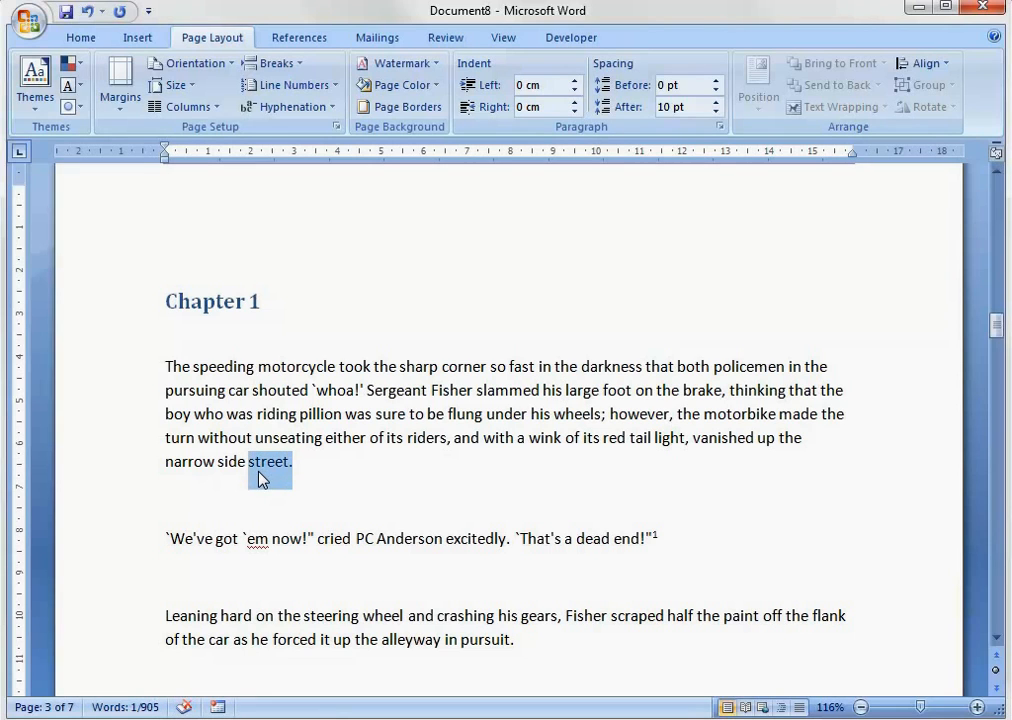
key(ctrl+b)
key(ctrl+b)
click(302, 472)
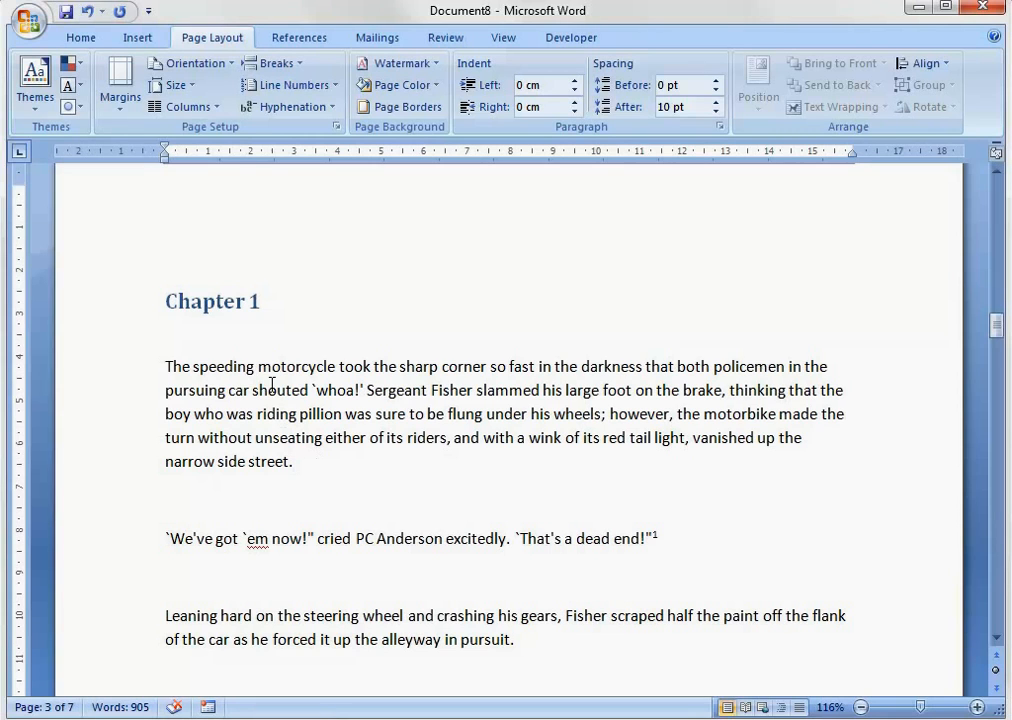
Check the list of existing macros for the Normal.dotm global template, and close it without creating one
click(295, 45)
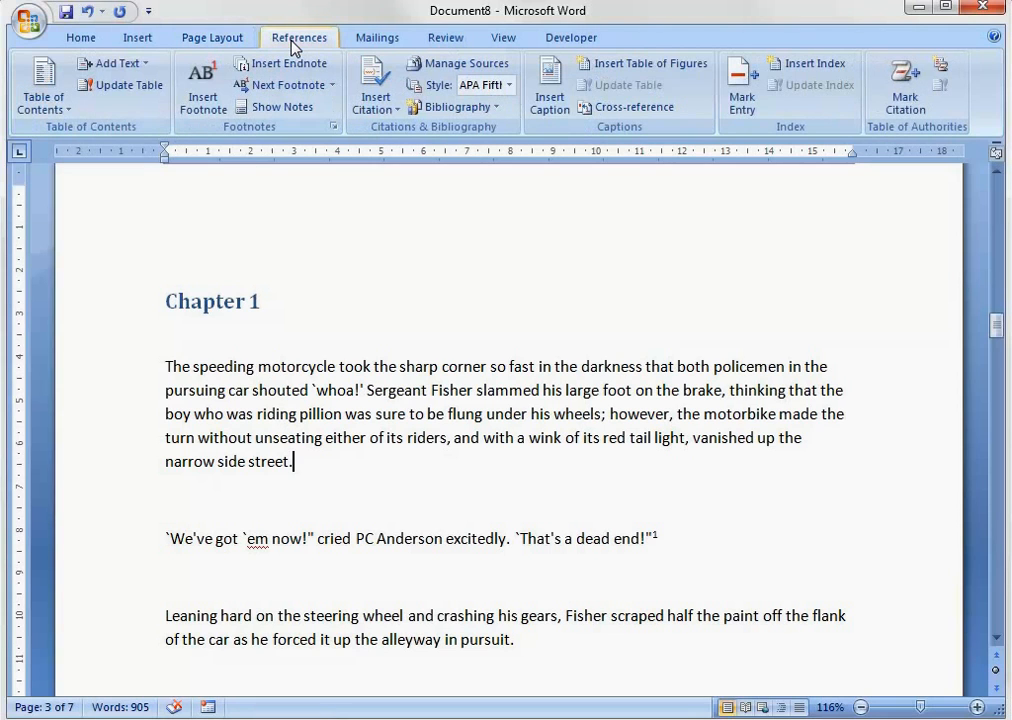
click(358, 42)
click(470, 45)
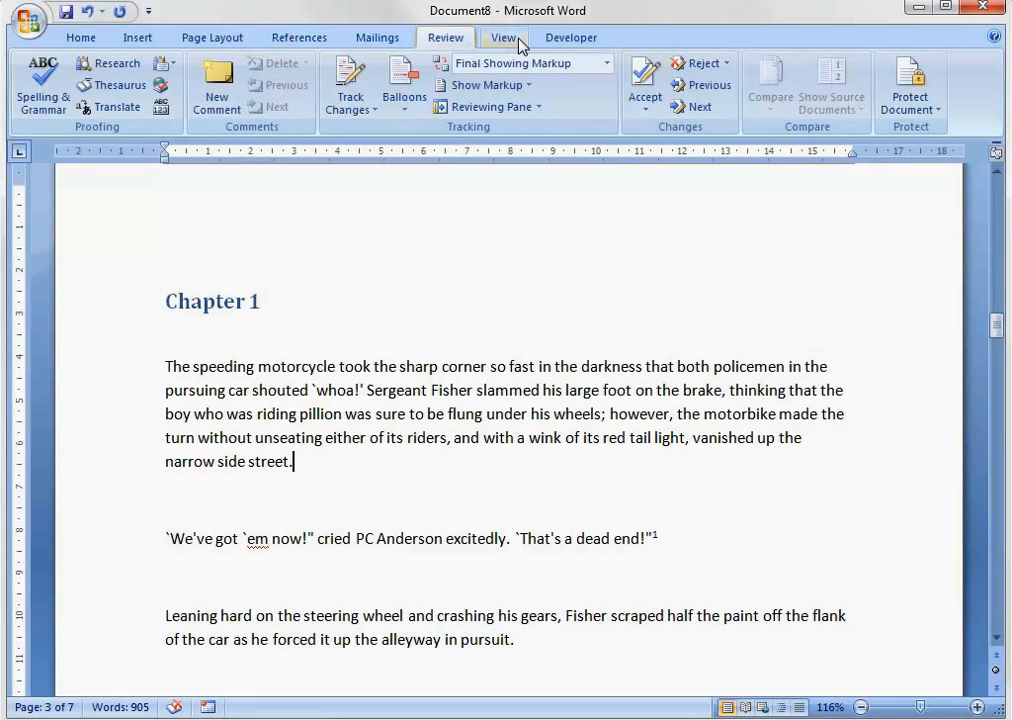
click(500, 40)
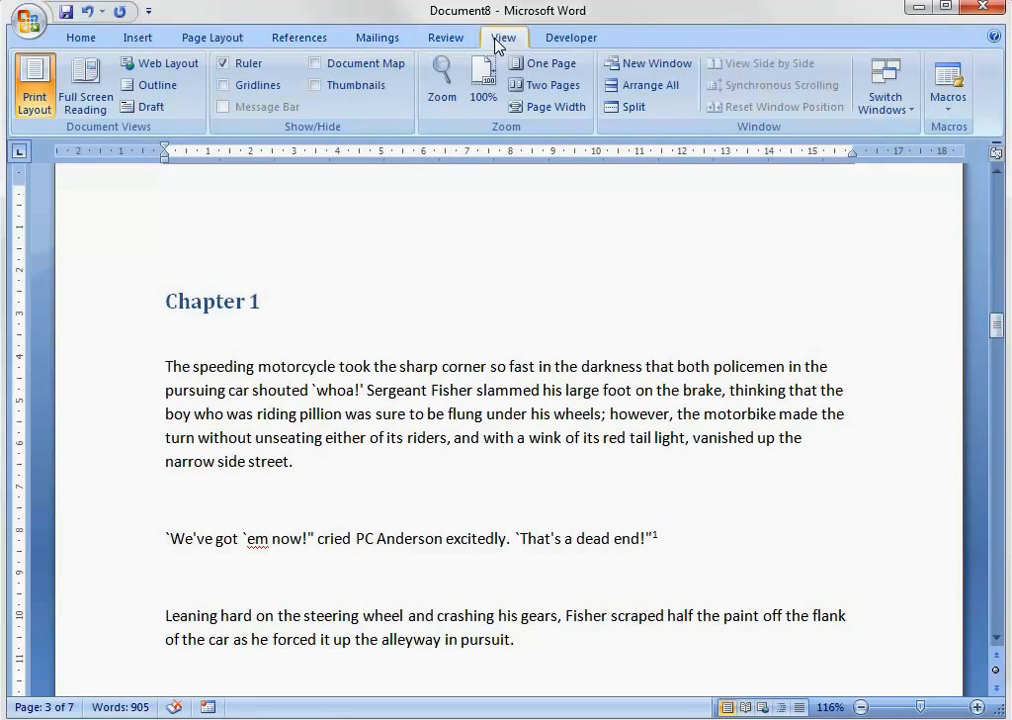
click(946, 115)
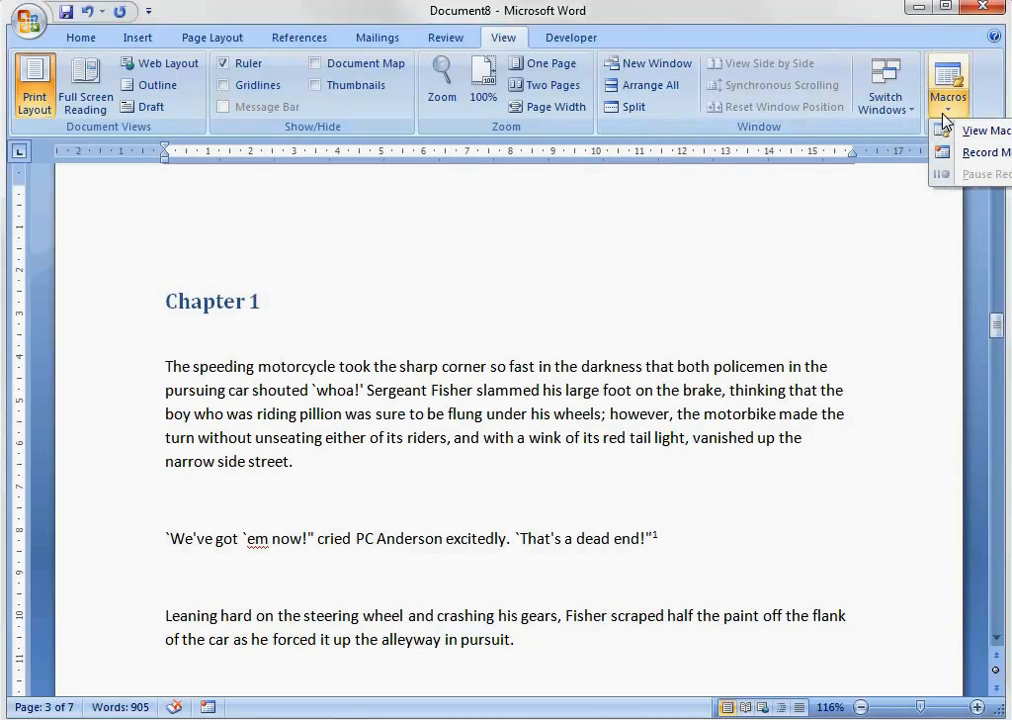
click(962, 140)
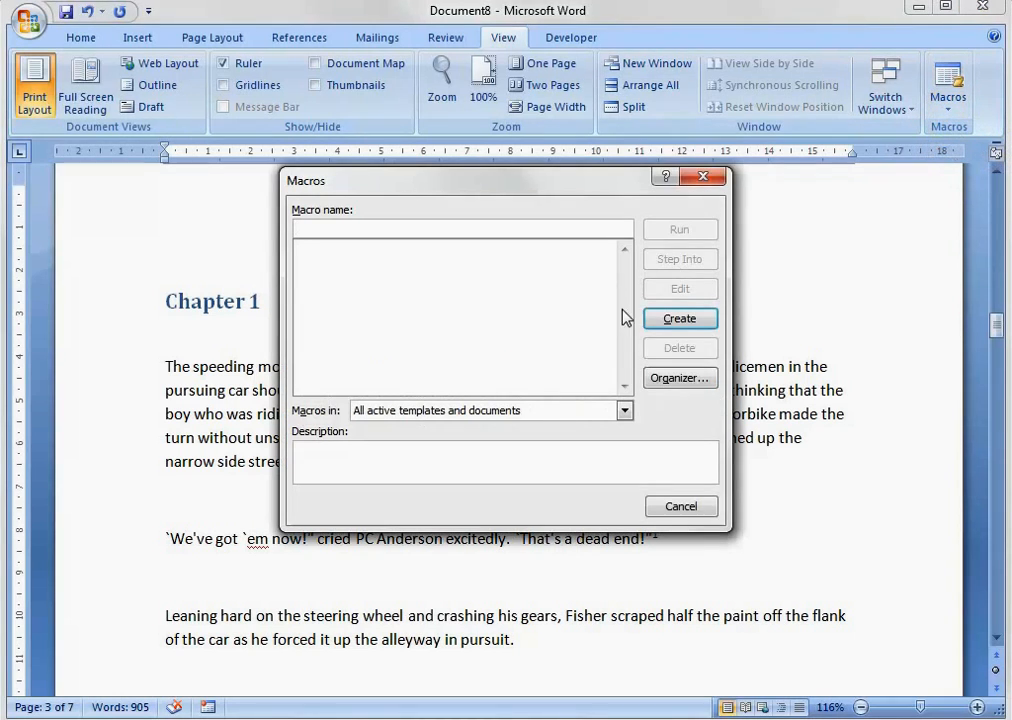
click(624, 411)
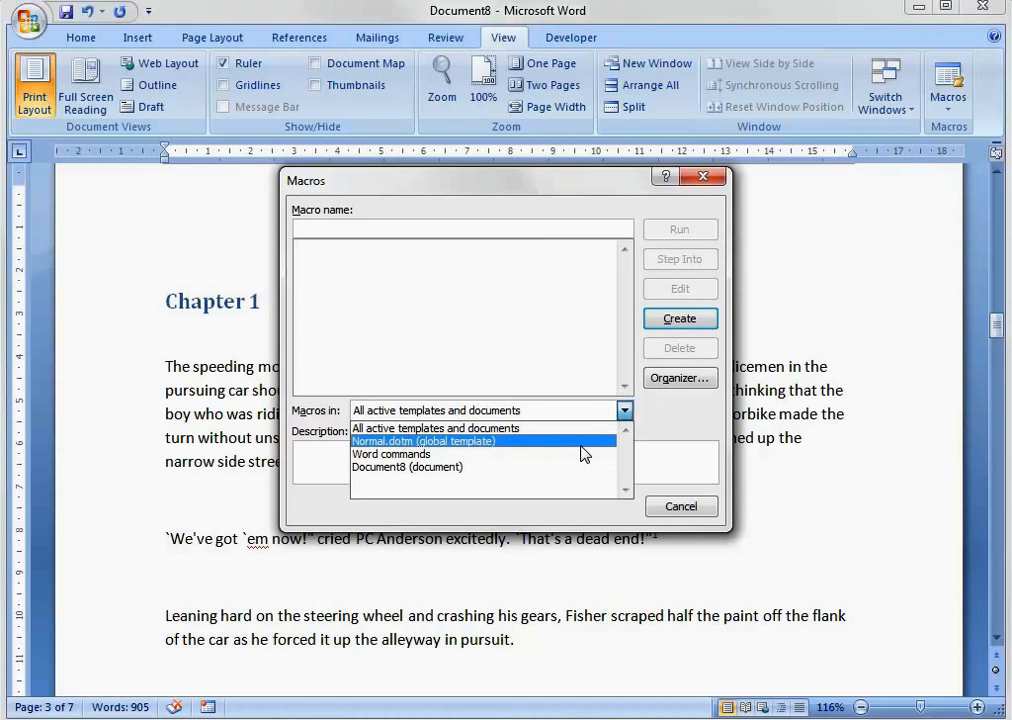
click(584, 443)
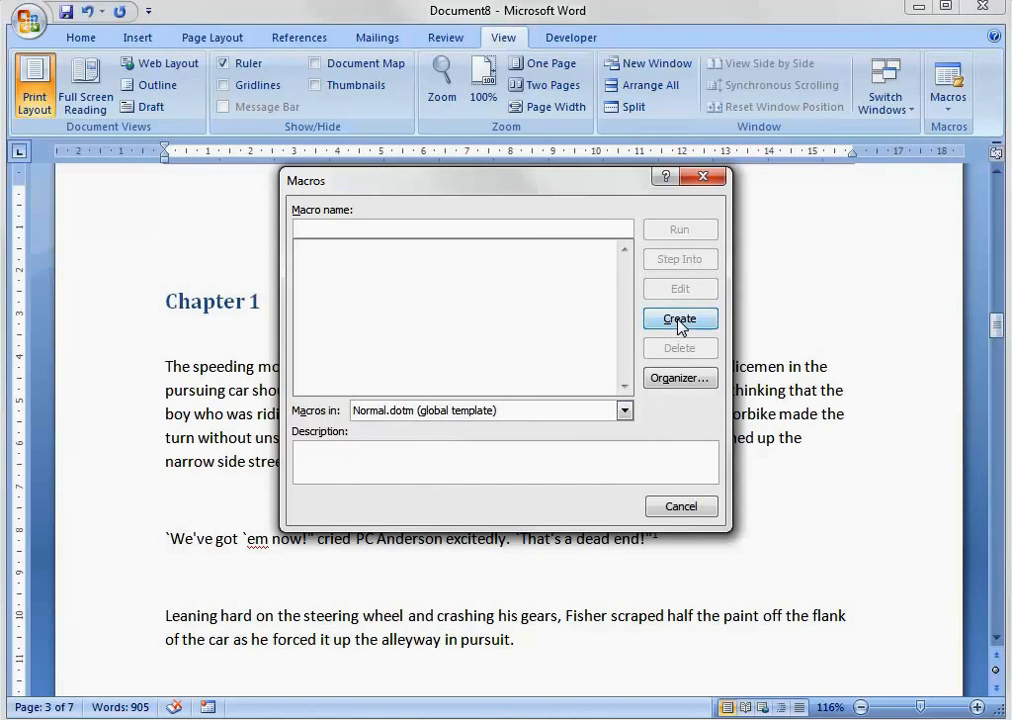
click(685, 516)
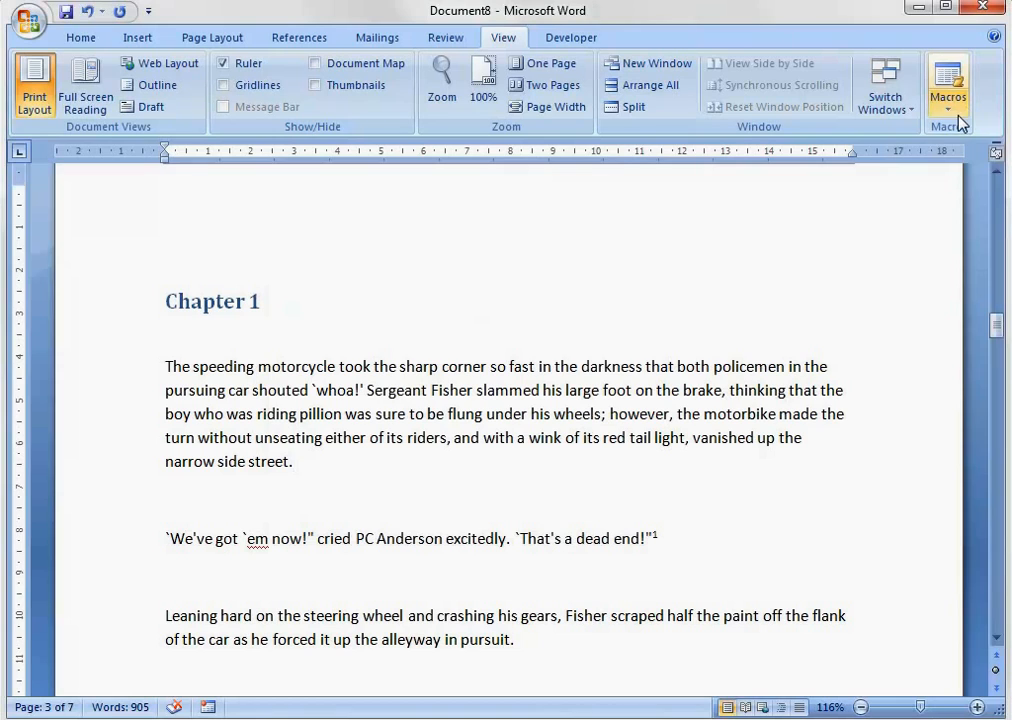
Record a bold-and-italic macro named BoldItalic, stored in All Documents (Normal.dotm), with a Quick Access Toolbar button for all documents
click(958, 108)
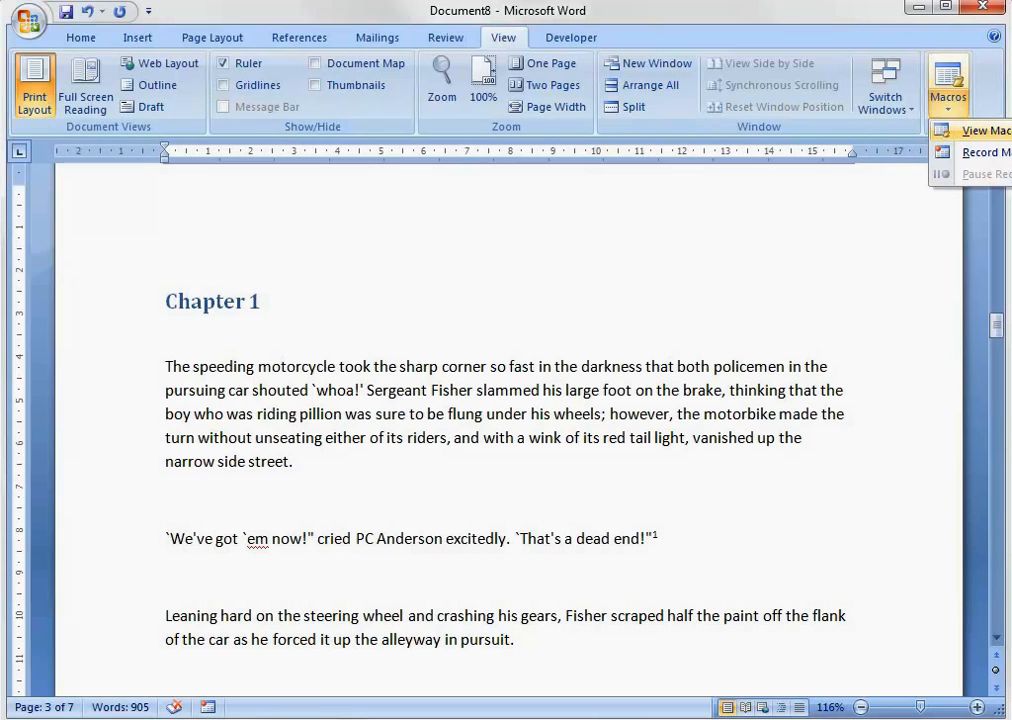
click(984, 153)
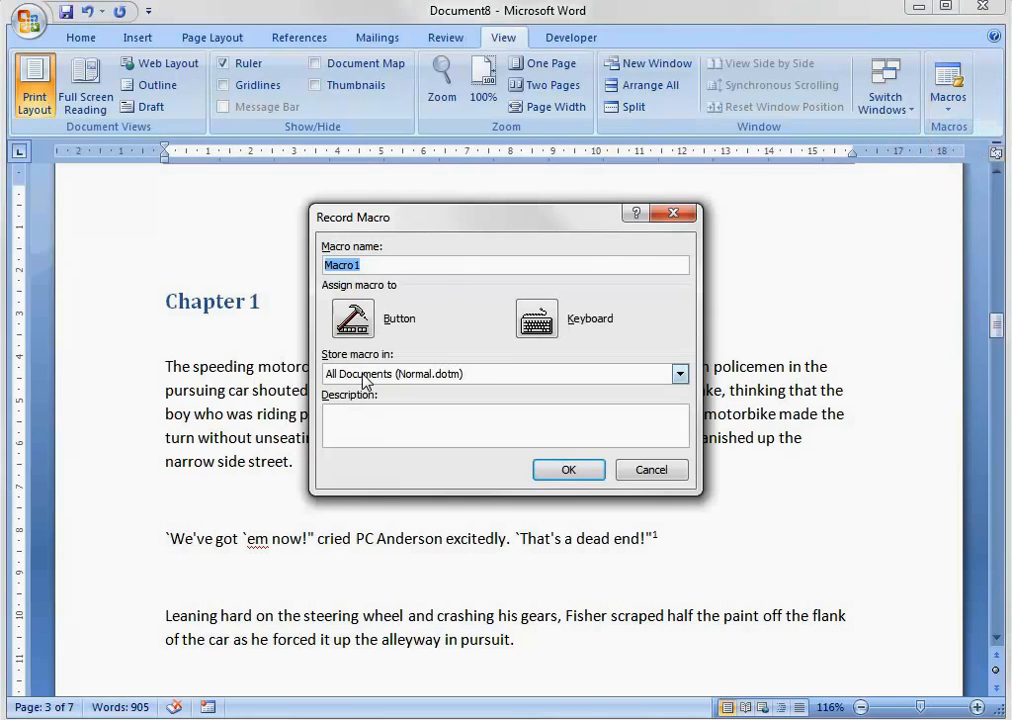
text(BoldItalic)
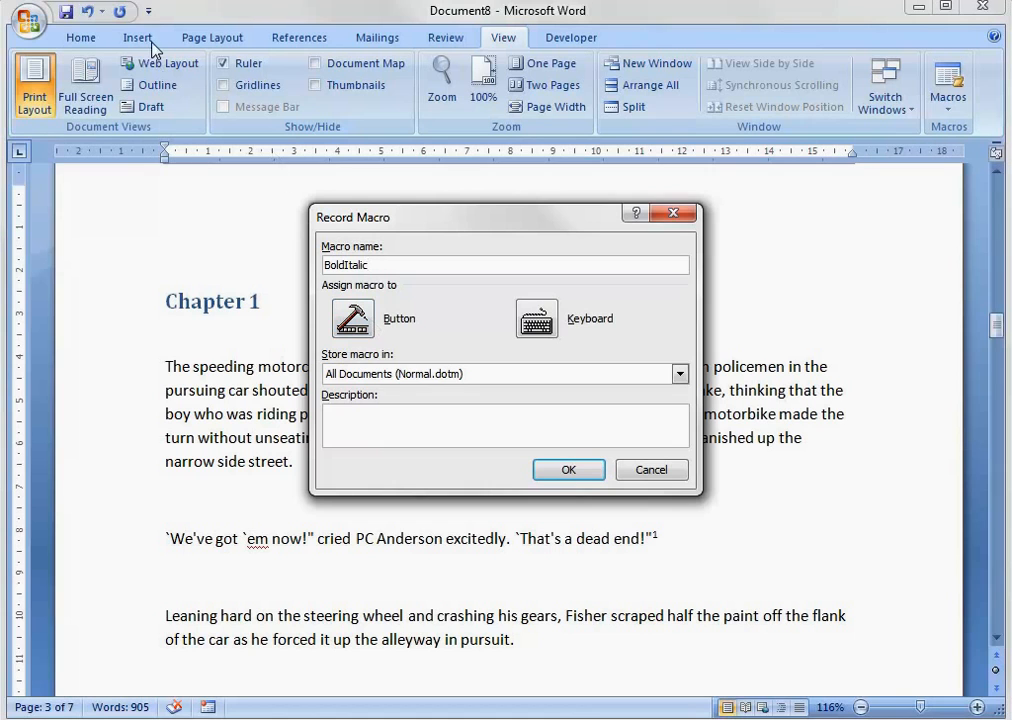
click(362, 316)
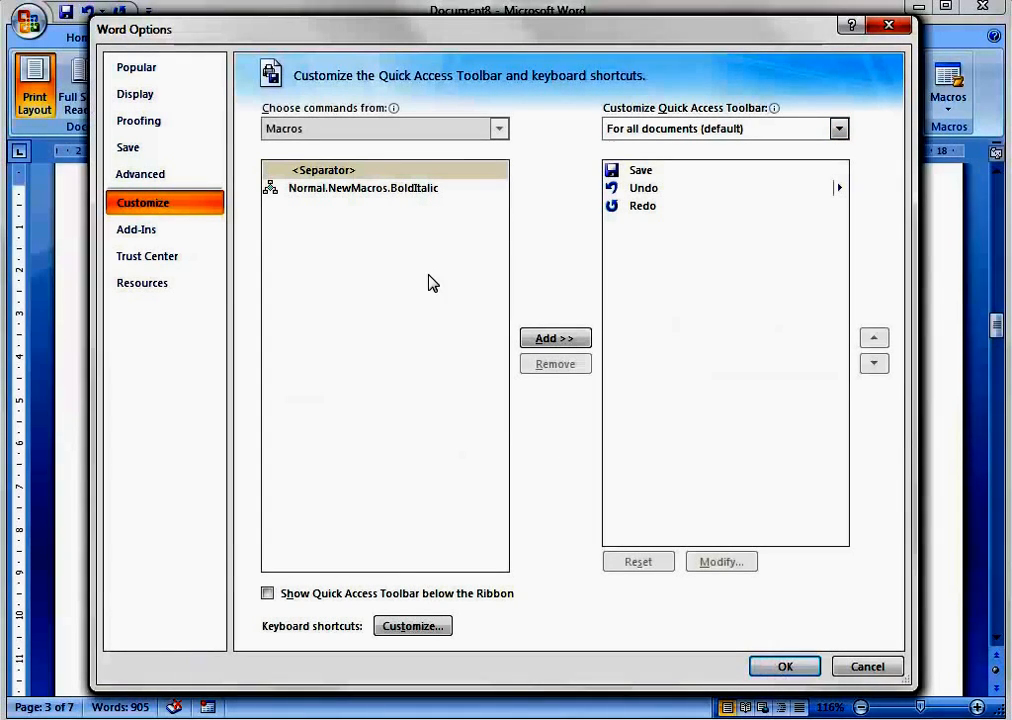
click(416, 190)
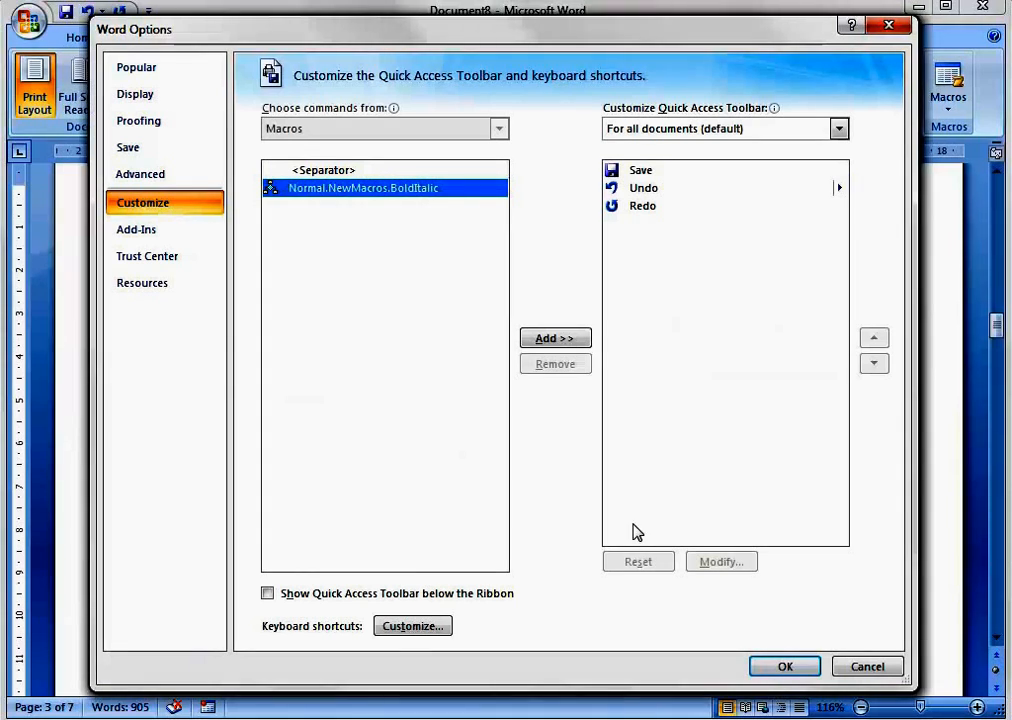
click(541, 338)
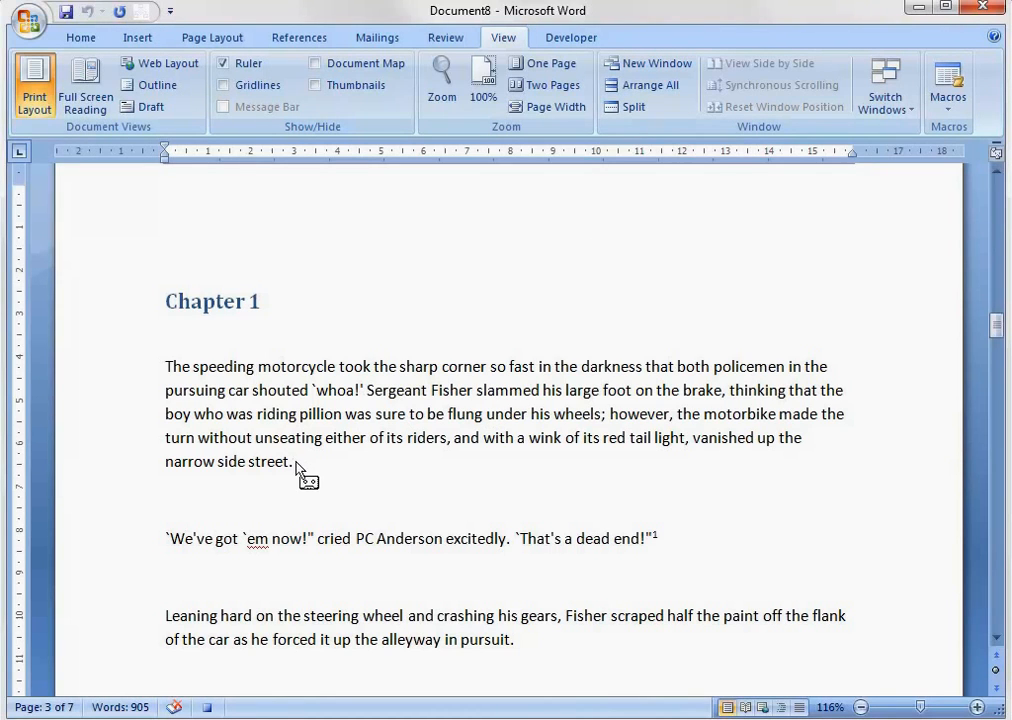
click(946, 106)
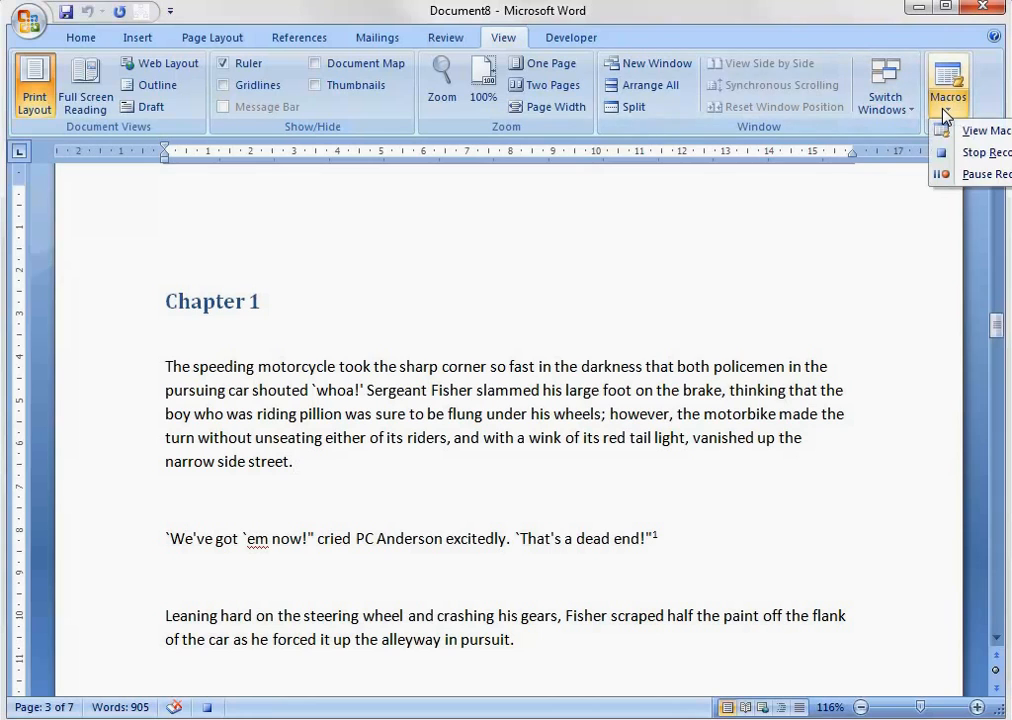
click(973, 163)
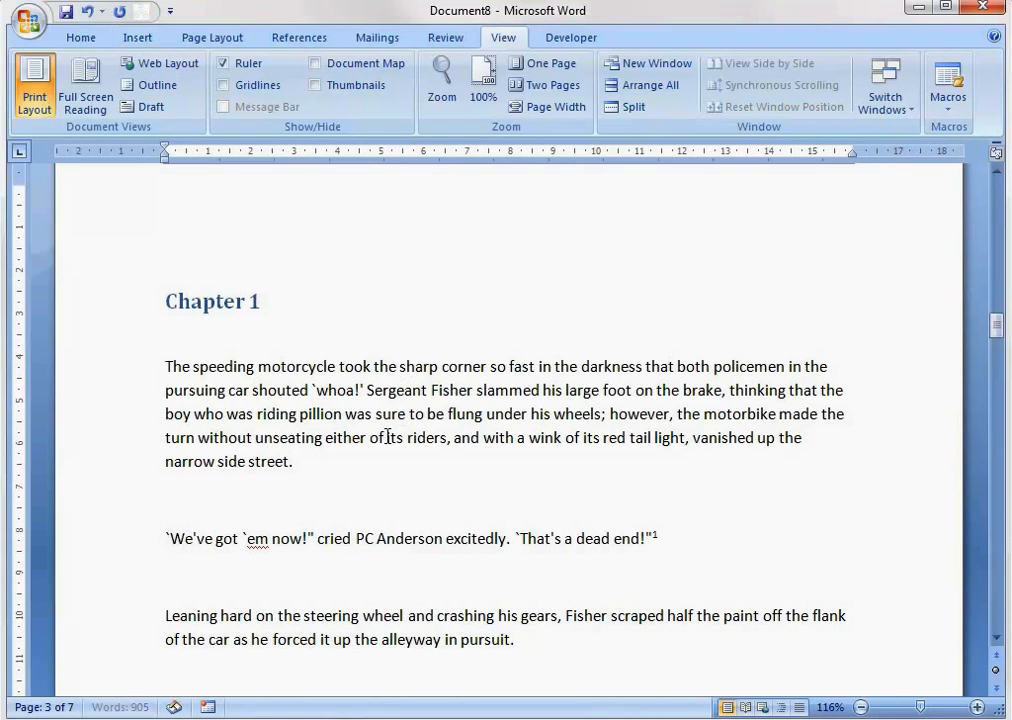
Try the BoldItalic macro on the word "motorcycle" in the first Chapter 1 paragraph, and remove its formatting again
drag(258, 366, 340, 366)
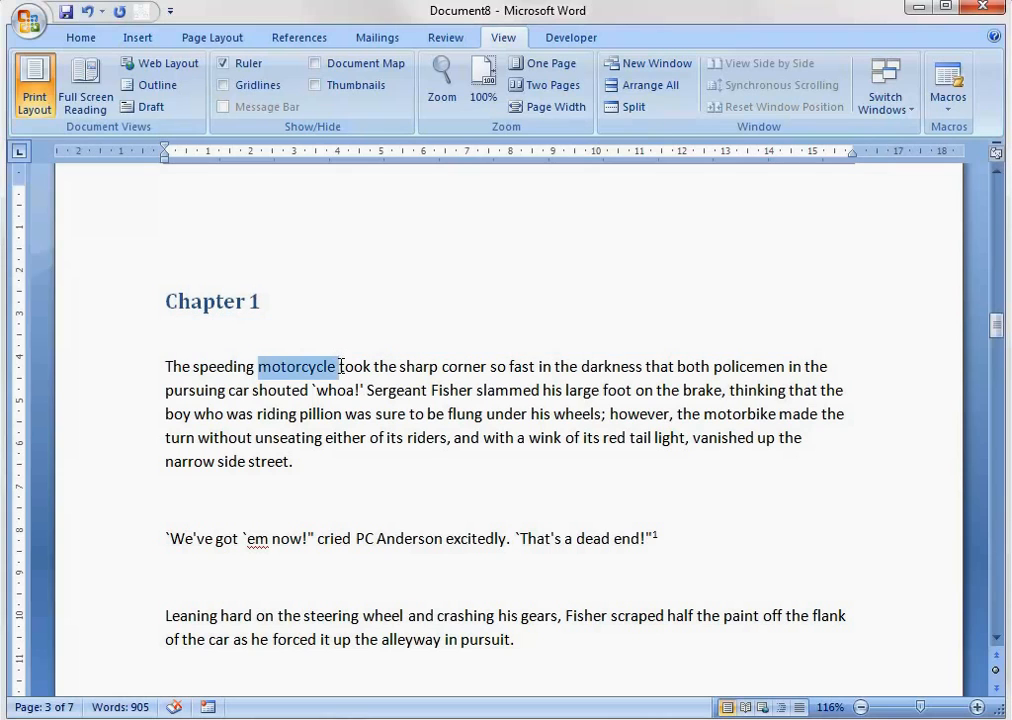
click(146, 16)
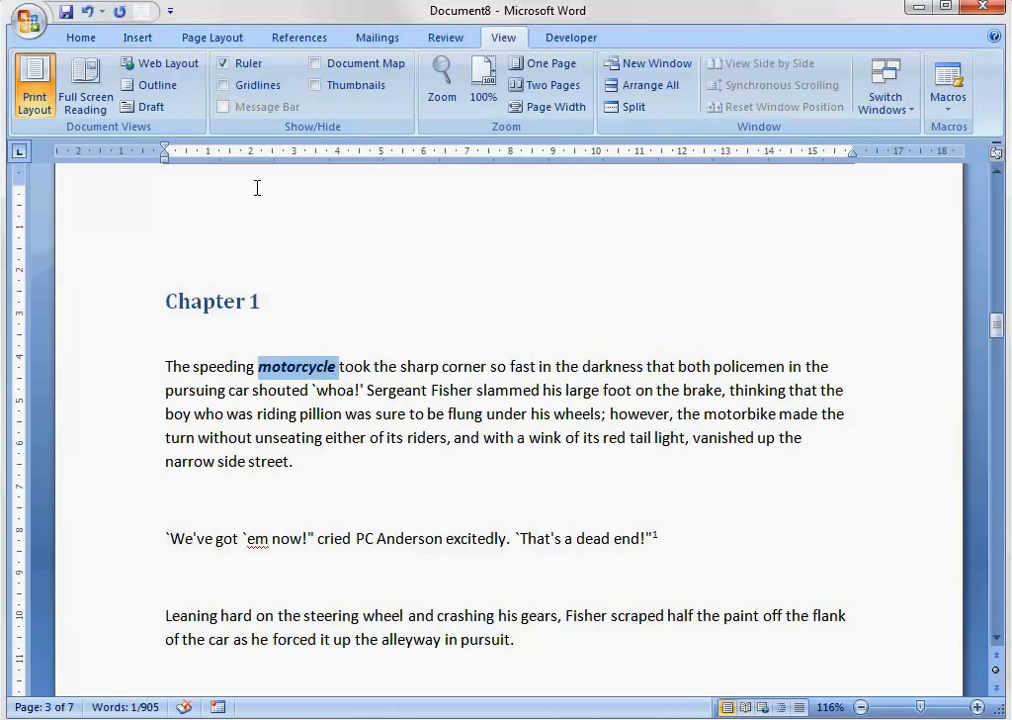
click(138, 14)
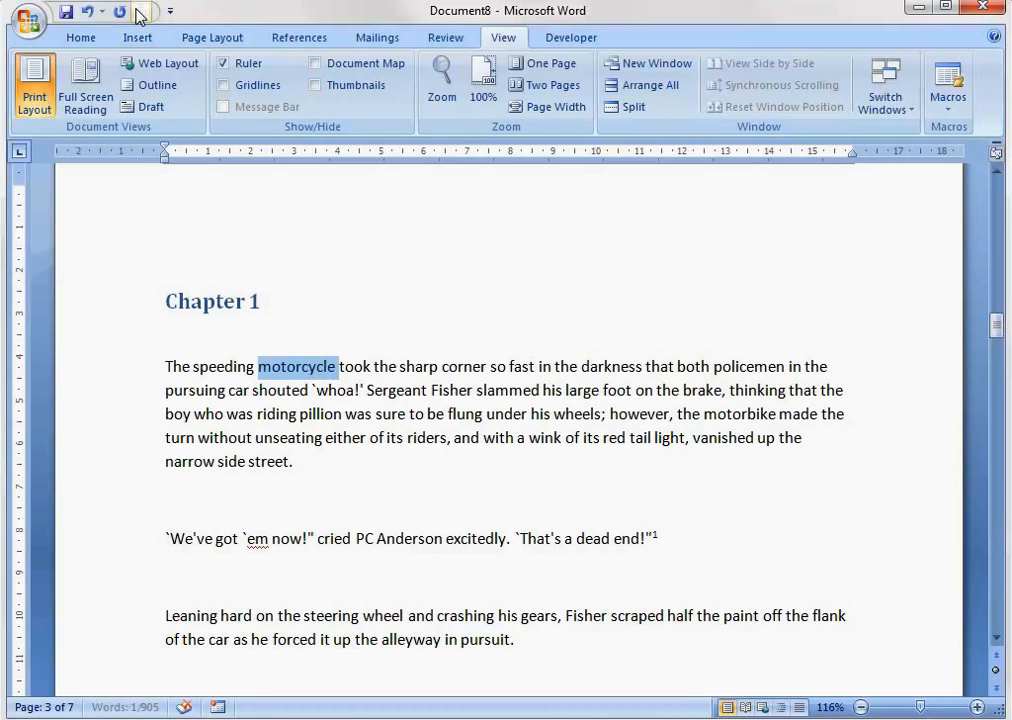
click(366, 390)
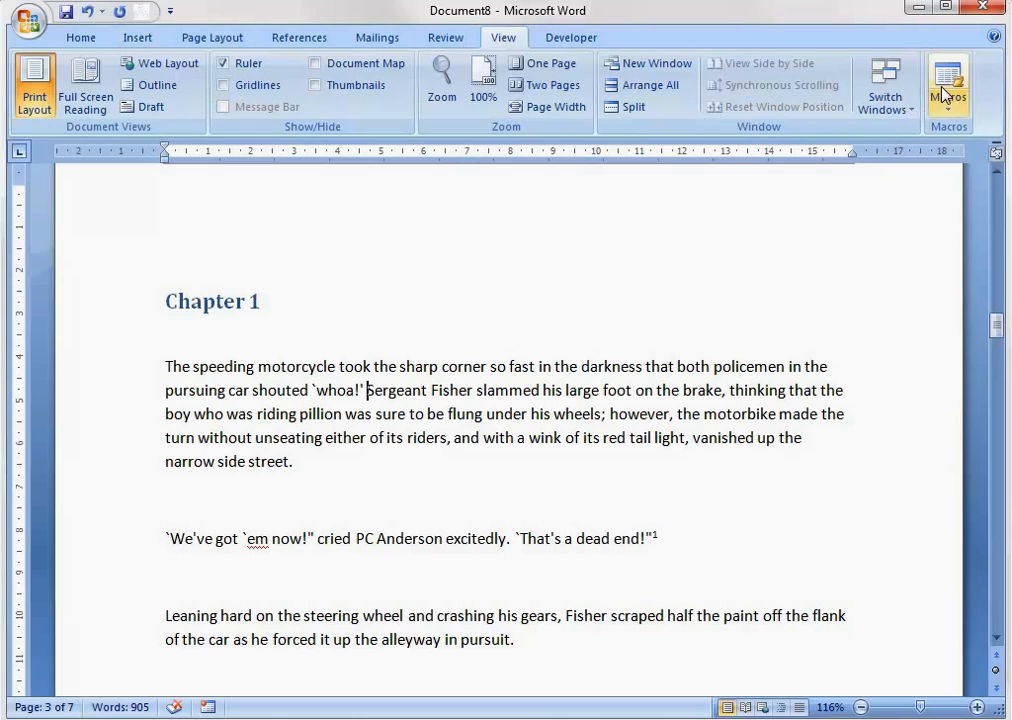
Set up a new macro recording named ItalicBold, stored in All Documents (Normal.dotm), leaving the description empty
click(940, 117)
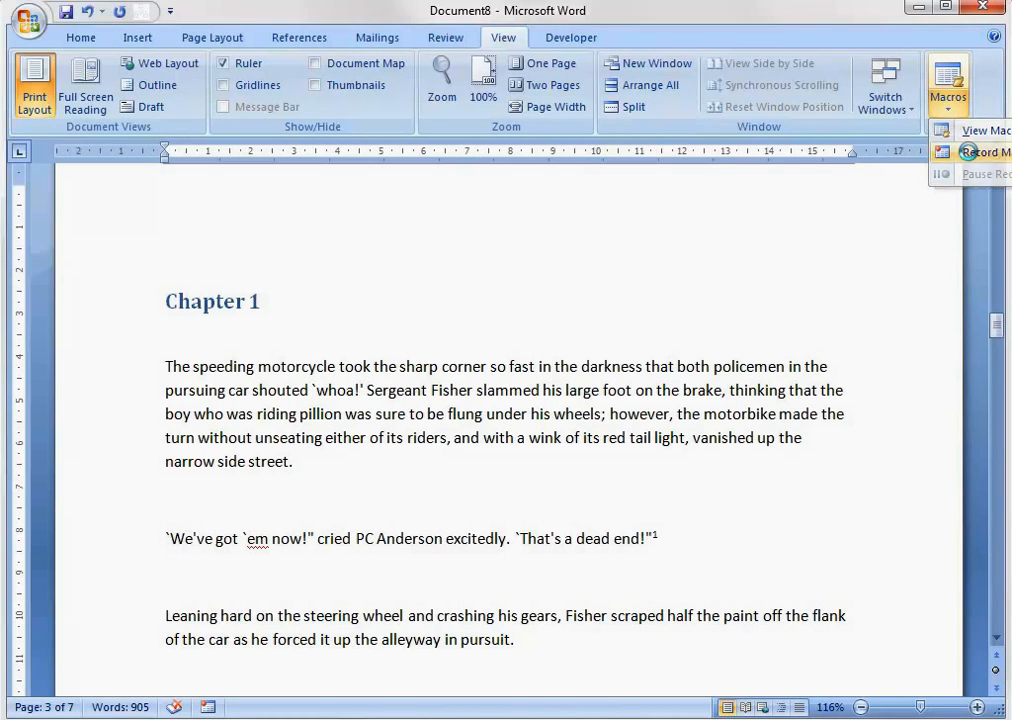
click(967, 152)
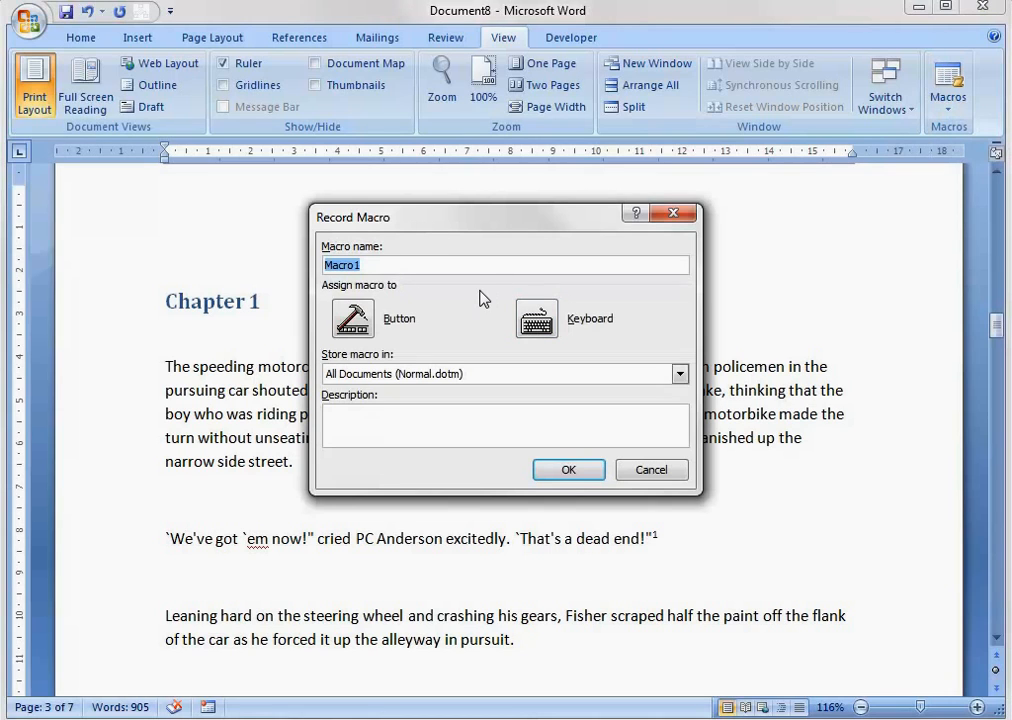
text(ItalicBold)
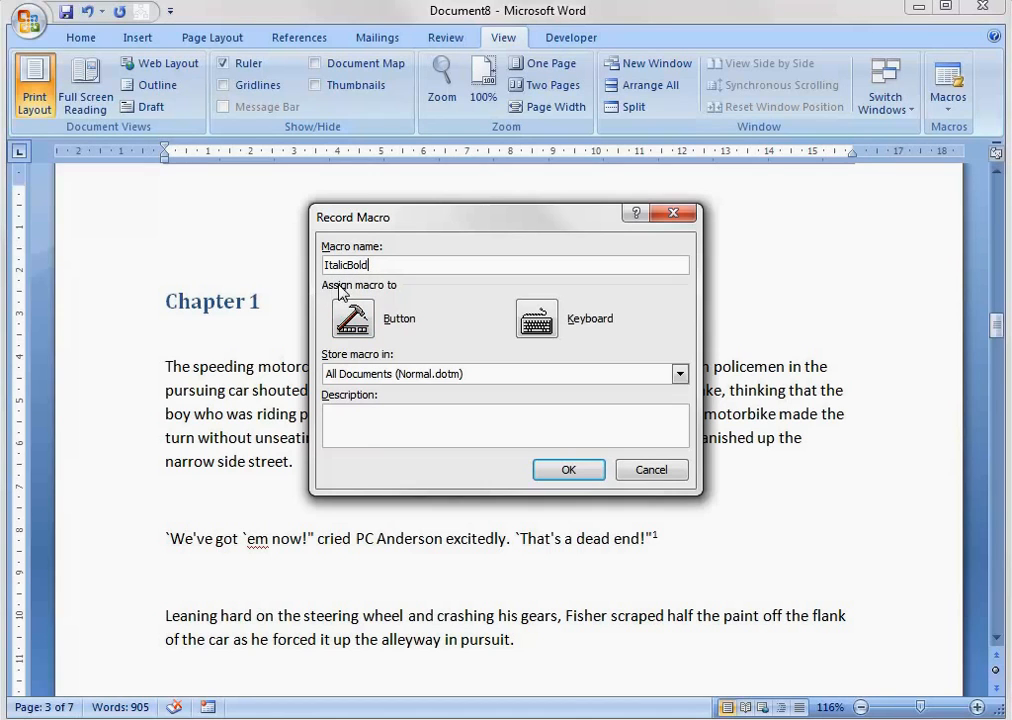
drag(384, 262, 328, 262)
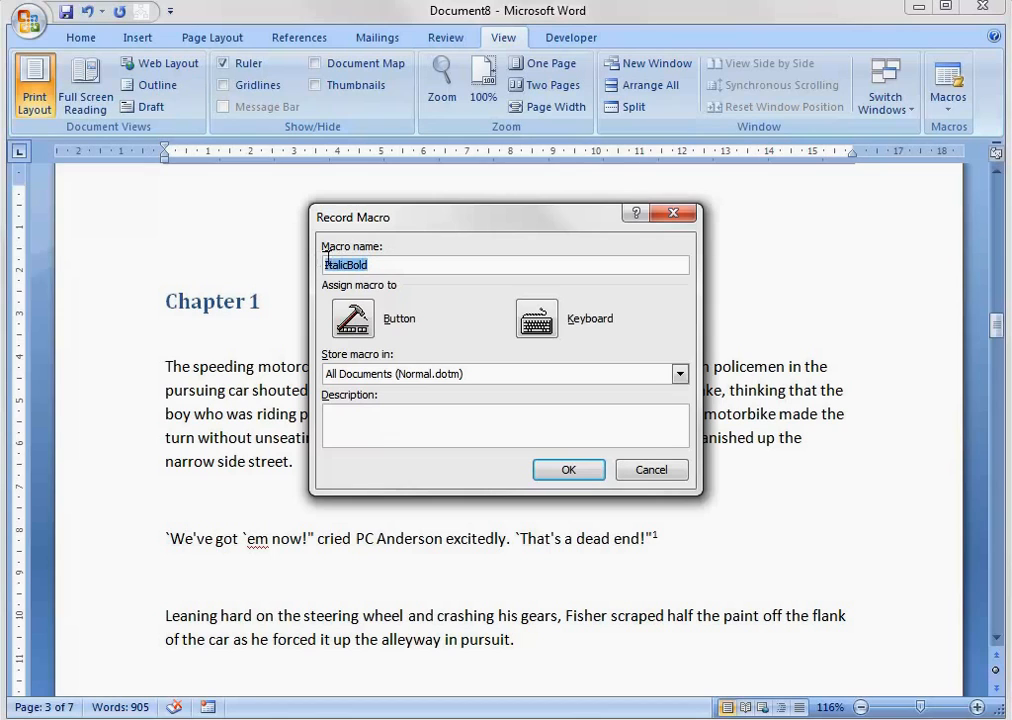
click(409, 271)
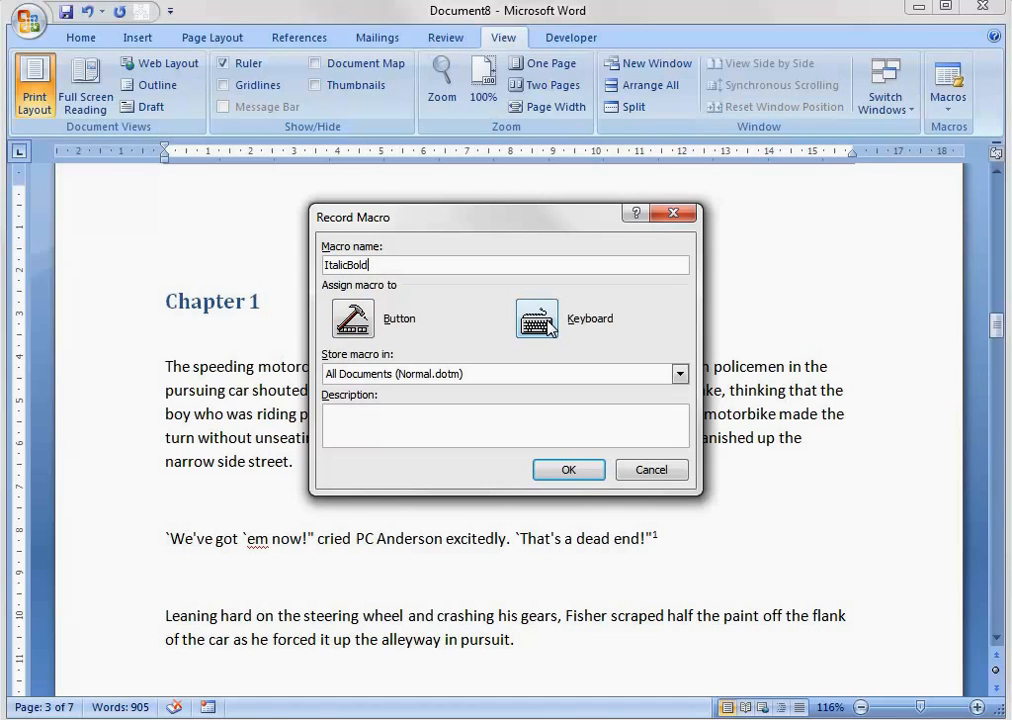
click(680, 374)
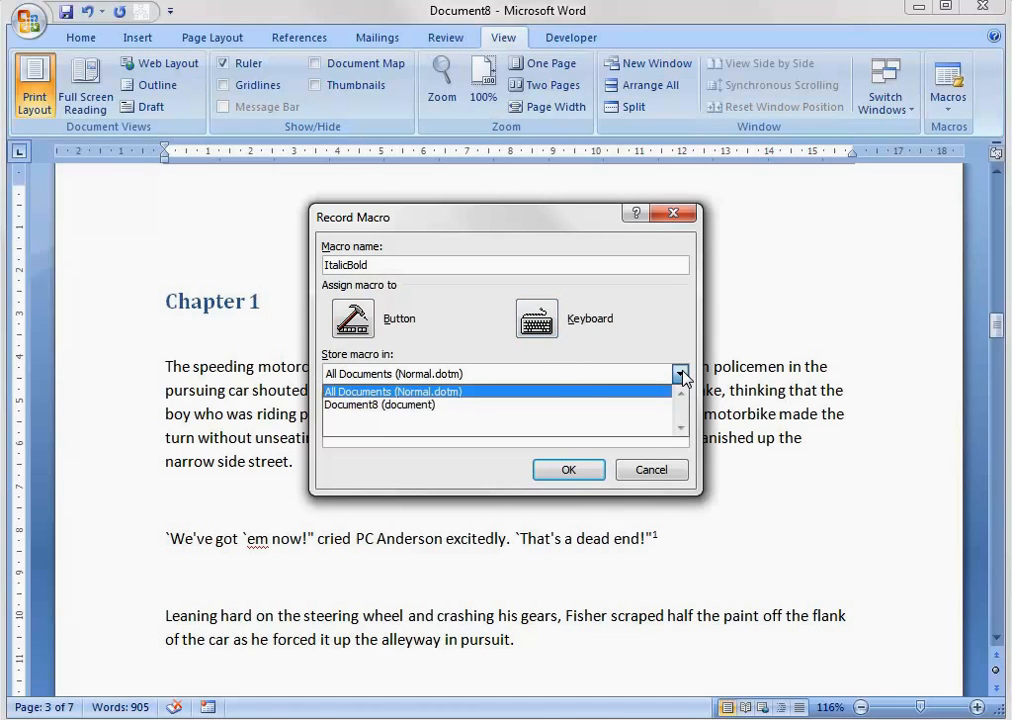
click(400, 393)
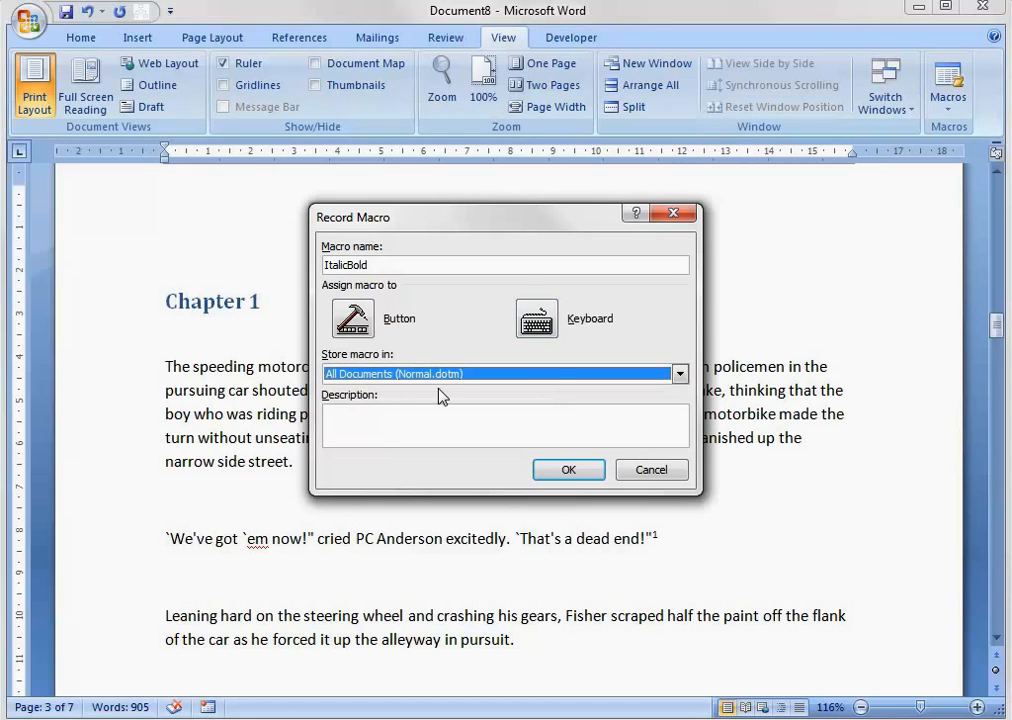
click(460, 424)
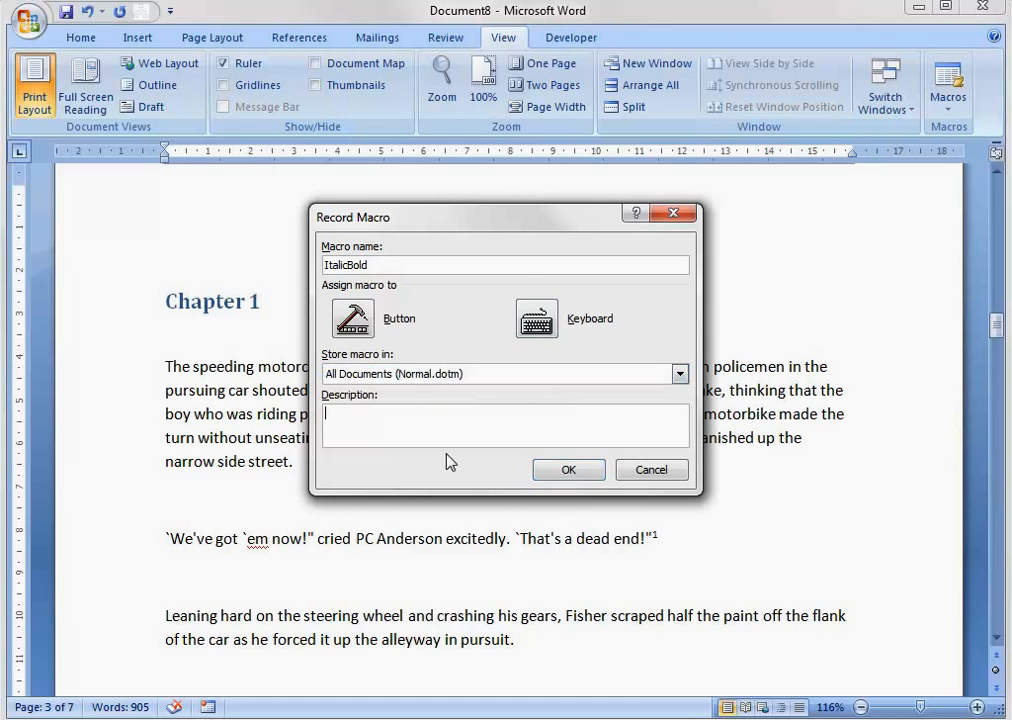
Assign the shortcut Alt+Ctrl+B to the ItalicBold macro, and record its bold and italic formatting through to stopping the recording
click(540, 318)
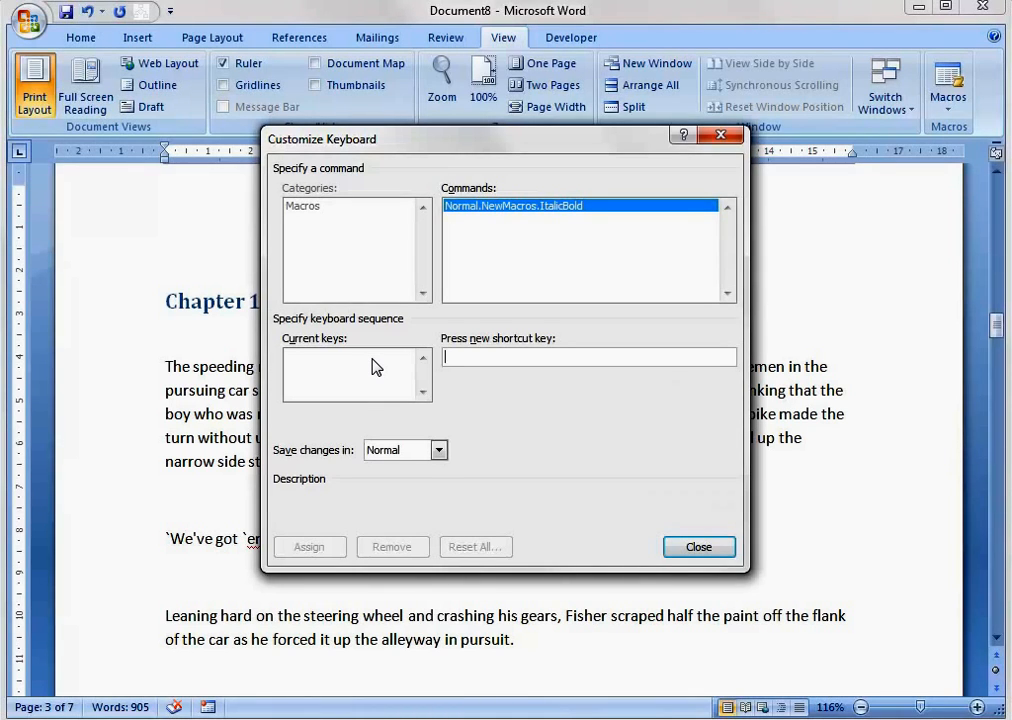
key(ctrl+alt+b)
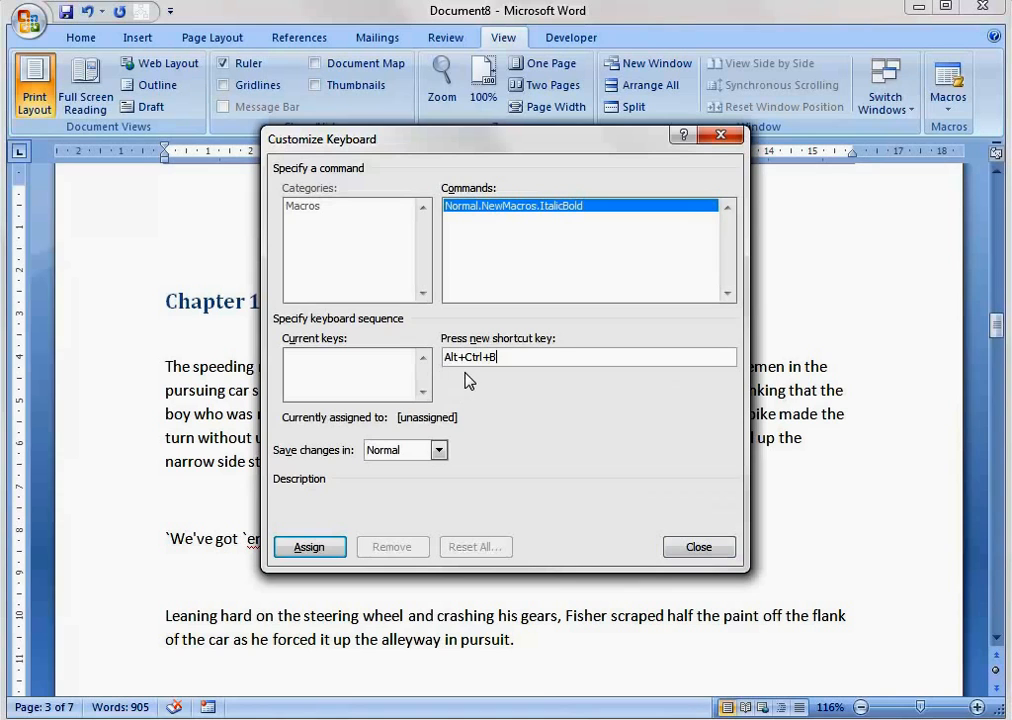
click(310, 548)
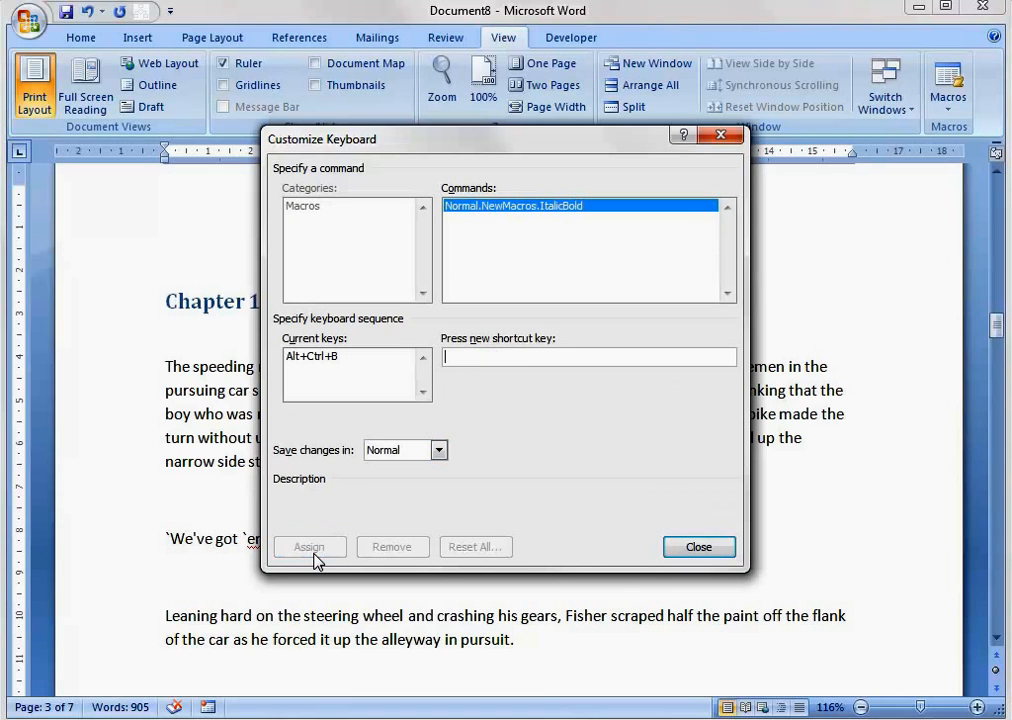
click(697, 548)
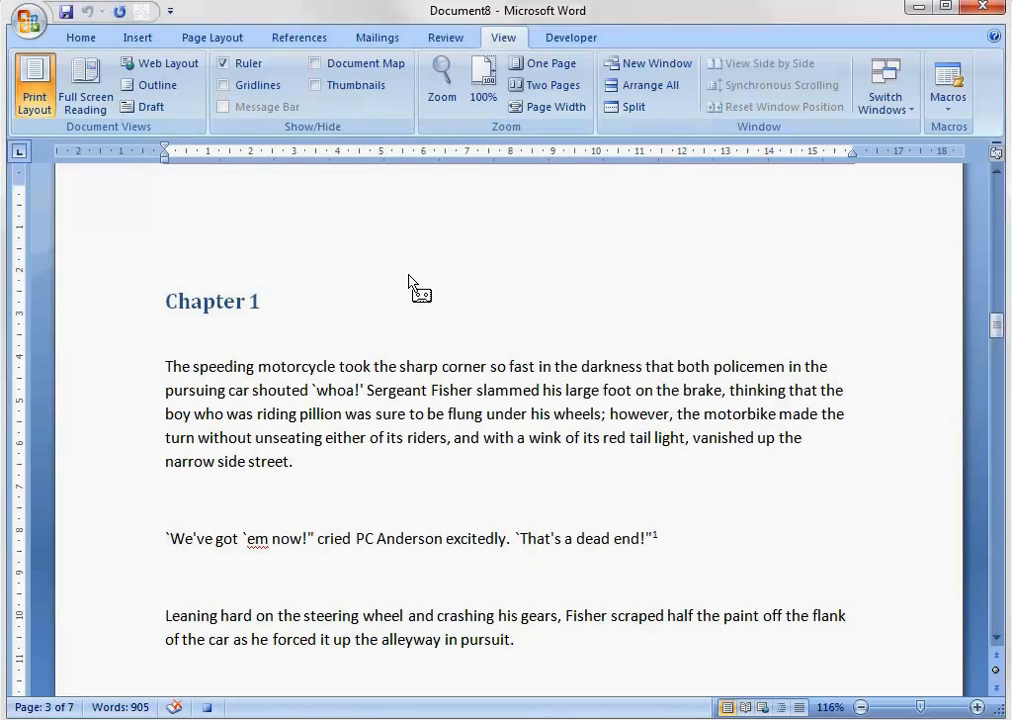
click(966, 110)
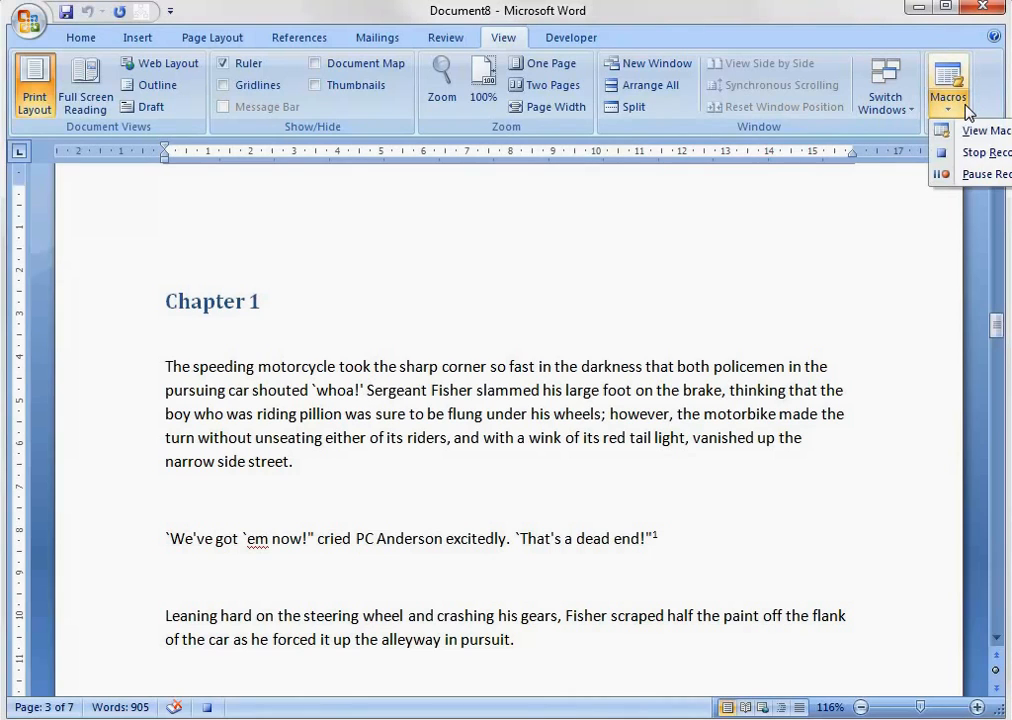
click(979, 155)
Try the ItalicBold macro on the surname after "Sergeant" in the first Chapter 1 paragraph, and undo the formatting
drag(434, 390, 472, 384)
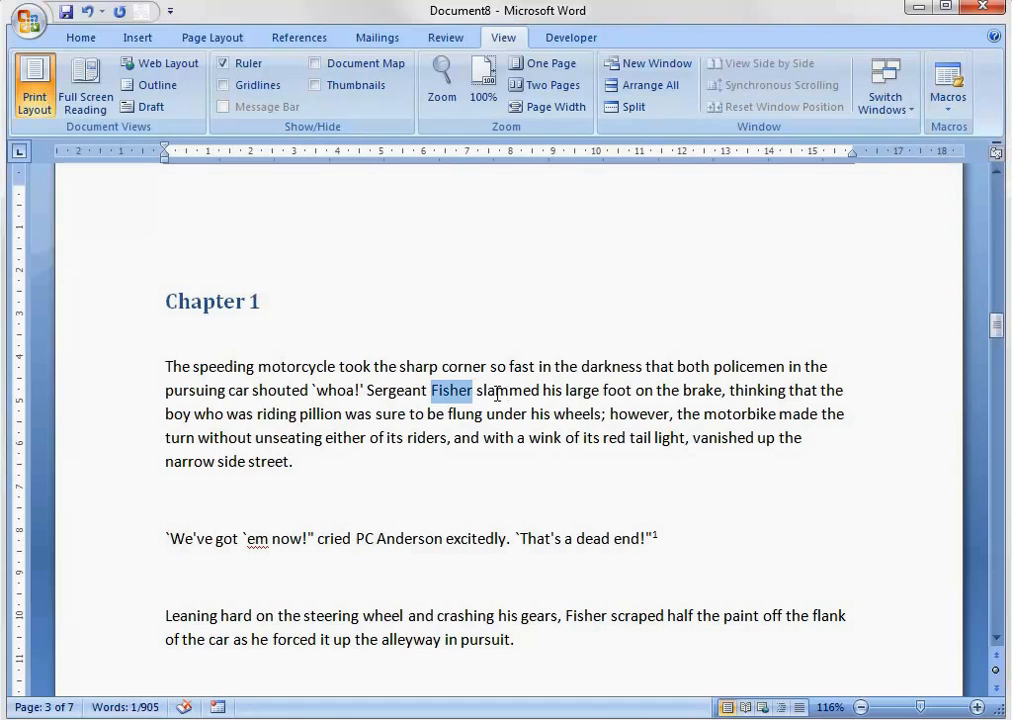
key(ctrl+shift+b)
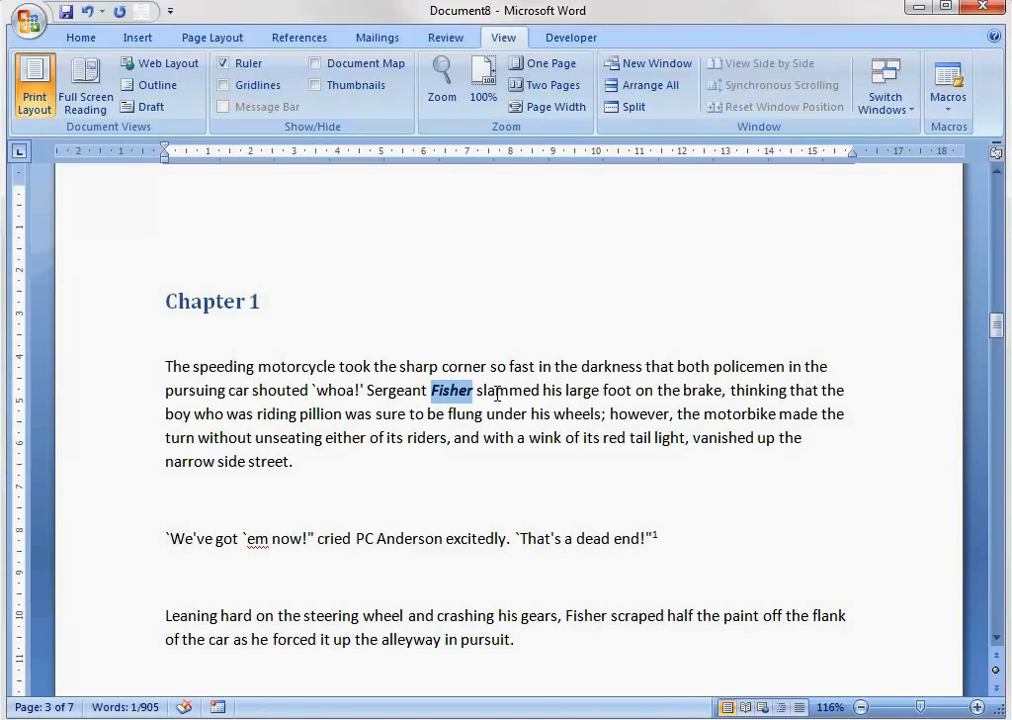
key(ctrl+z)
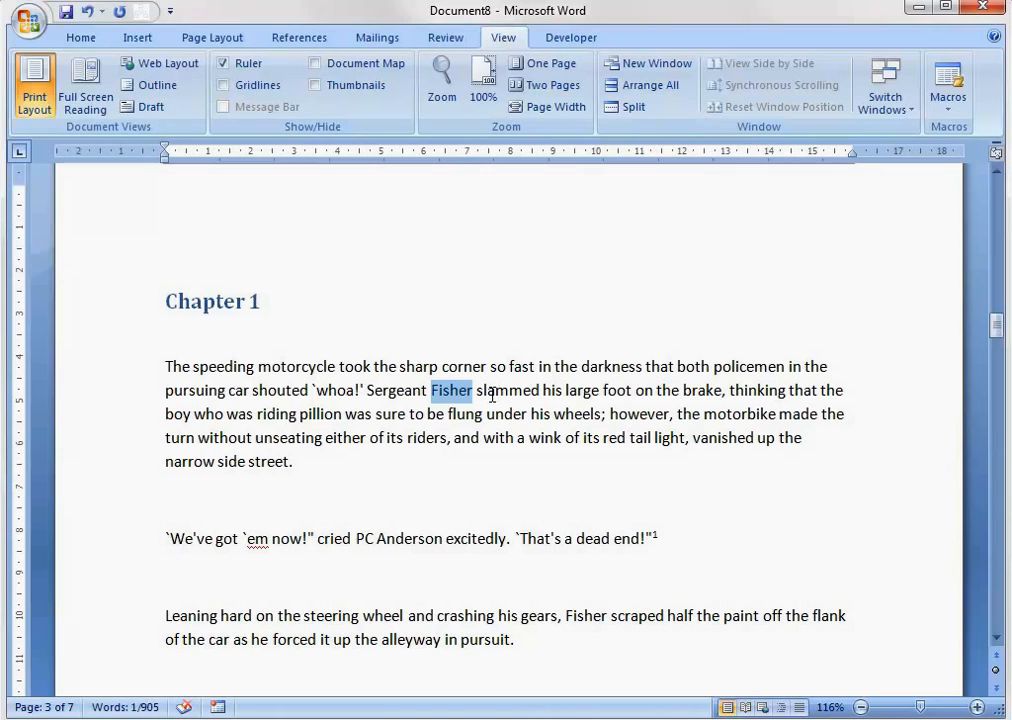
click(420, 470)
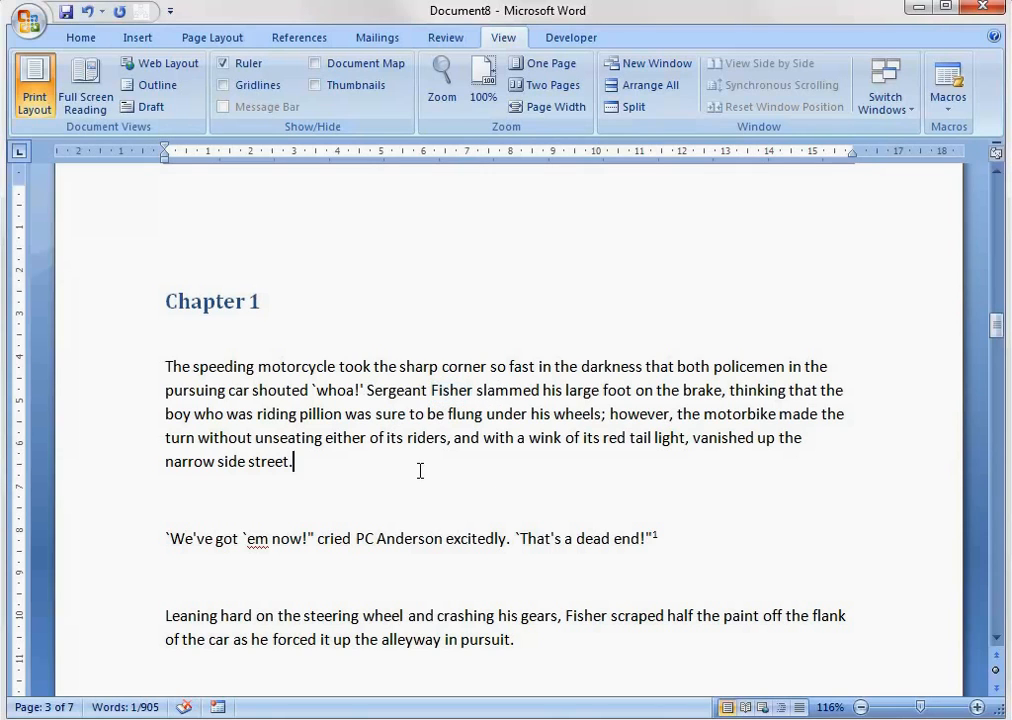